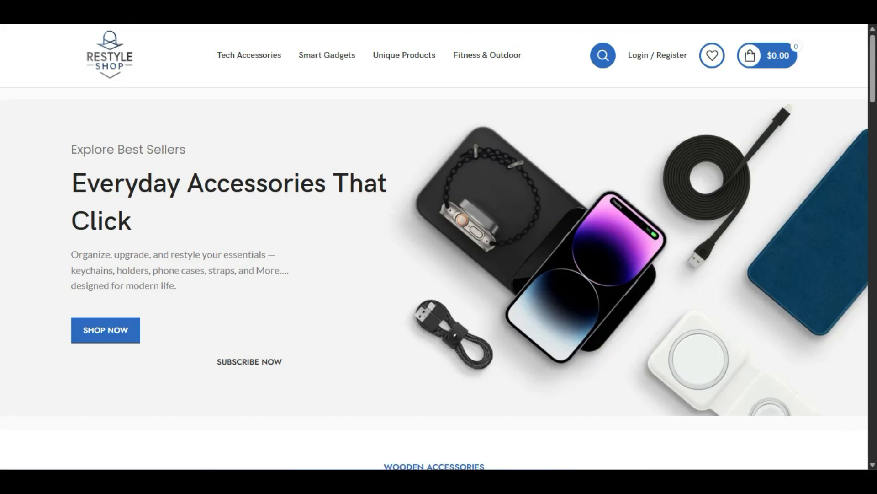
{"action": "scroll", "coordinate": [38, 145], "scroll_direction": "down", "scroll_amount": 2}
{"action": "scroll", "coordinate": [38, 148], "scroll_direction": "up", "scroll_amount": 2}
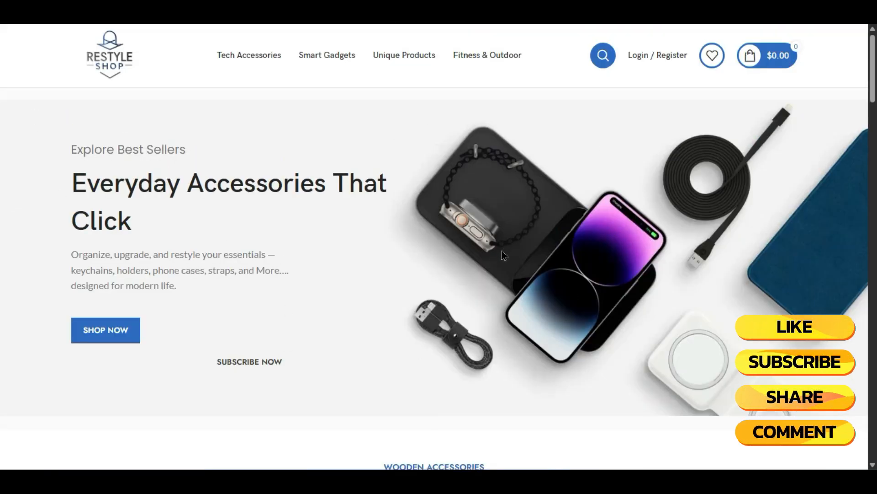
{"action": "scroll", "coordinate": [37, 145], "scroll_direction": "down", "scroll_amount": 2}
{"action": "scroll", "coordinate": [39, 150], "scroll_direction": "up", "scroll_amount": 2}
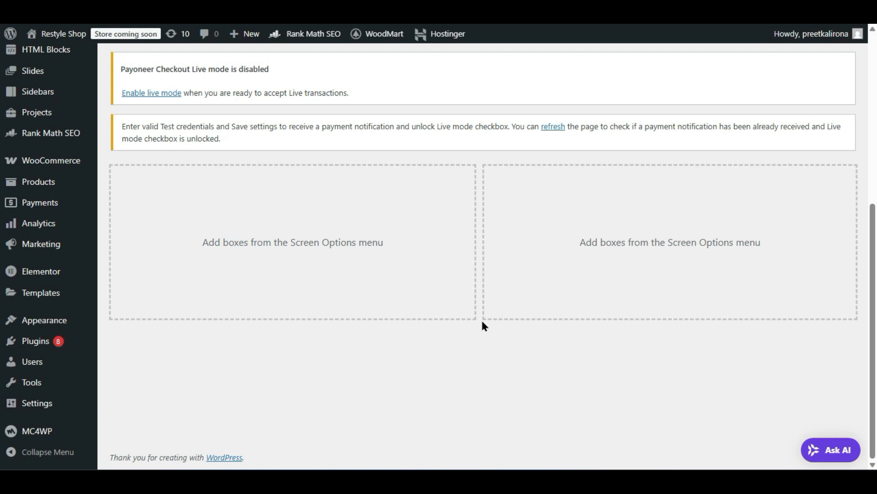
- Open the Promo popup section of the WoodMart theme settings
{"action": "scroll", "coordinate": [481, 320], "scroll_direction": "up", "scroll_amount": 6}
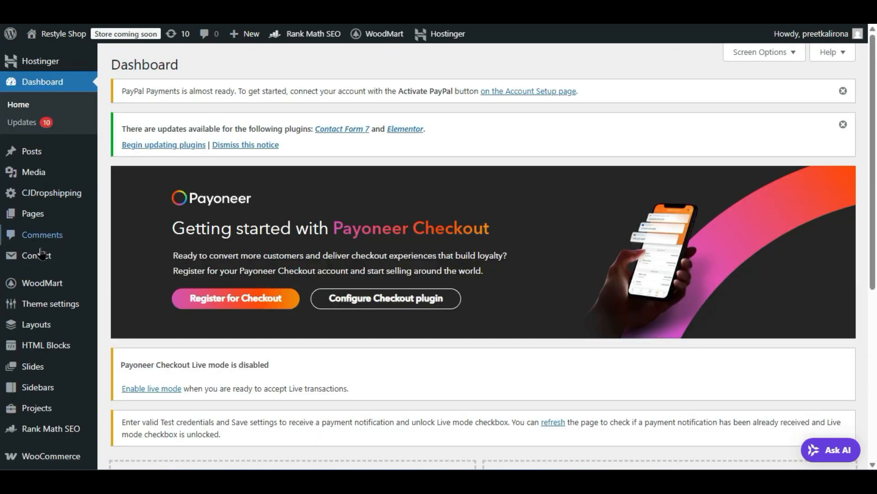
{"action": "mouse_move", "coordinate": [48, 292]}
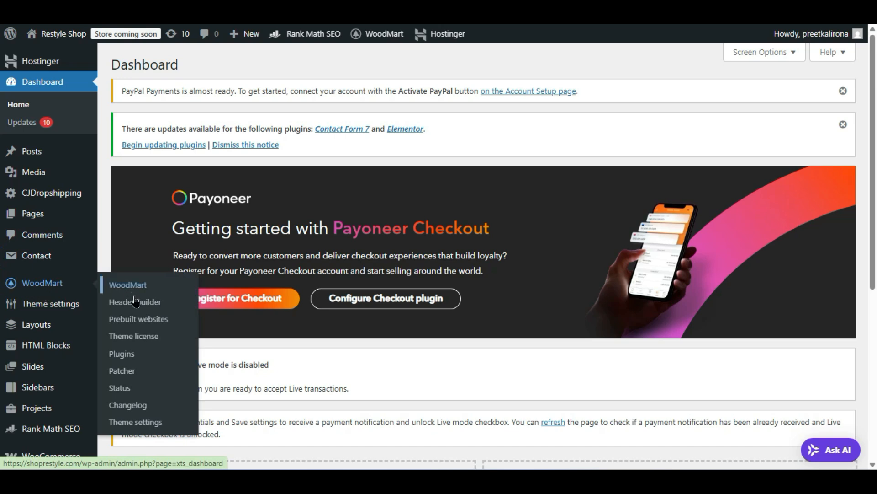
{"action": "left_click", "coordinate": [69, 304]}
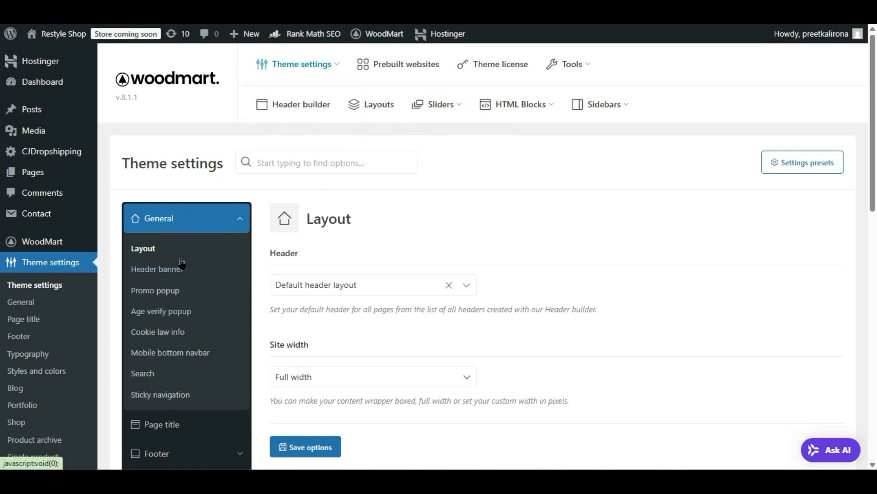
{"action": "left_click", "coordinate": [146, 301]}
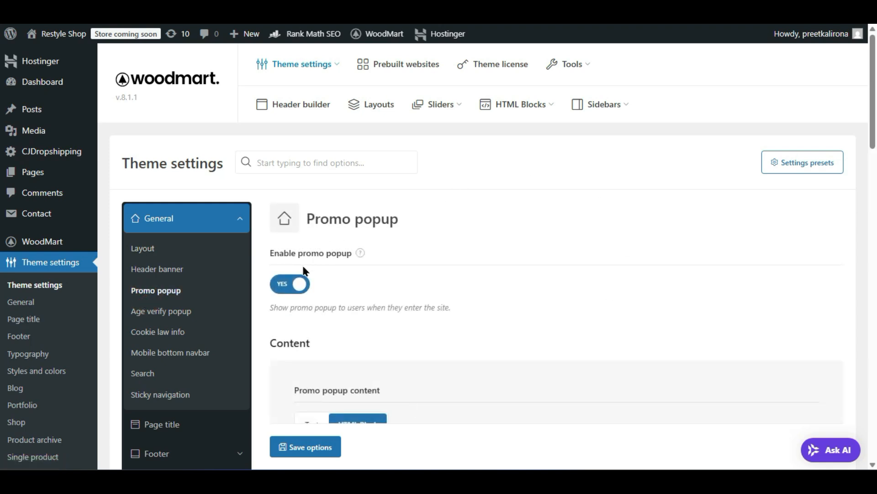
- Switch the promo popup content type to Text to view its editor
{"action": "scroll", "coordinate": [335, 286], "scroll_direction": "down", "scroll_amount": 2}
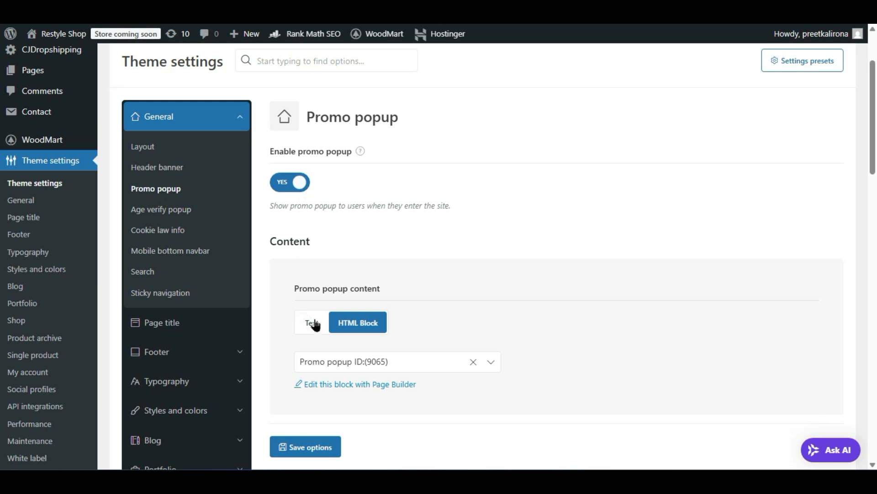
{"action": "left_click", "coordinate": [319, 325]}
{"action": "scroll", "coordinate": [387, 295], "scroll_direction": "down", "scroll_amount": 2}
{"action": "left_click", "coordinate": [377, 289]}
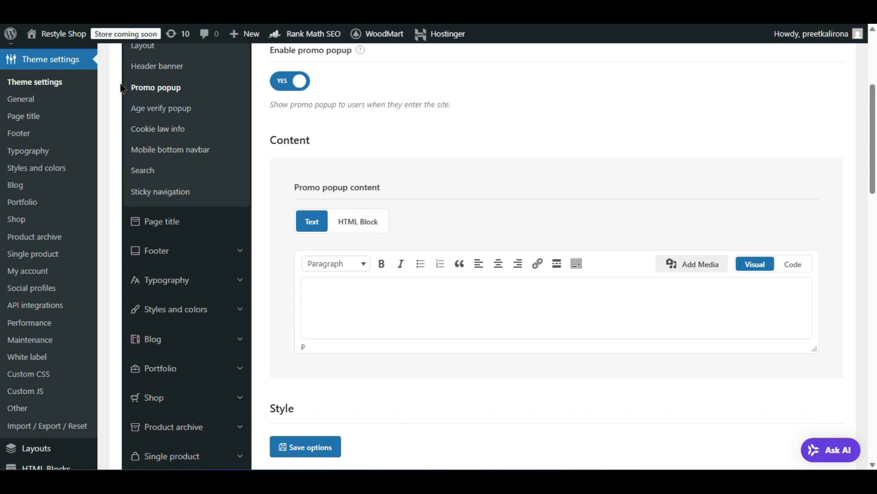
- Open the live Restyle Shop site in a separate browser tab and view the promo popup
{"action": "mouse_move", "coordinate": [64, 34]}
{"action": "right_click", "coordinate": [83, 60]}
{"action": "left_click", "coordinate": [99, 72]}
{"action": "key", "text": "ctrl+Tab"}
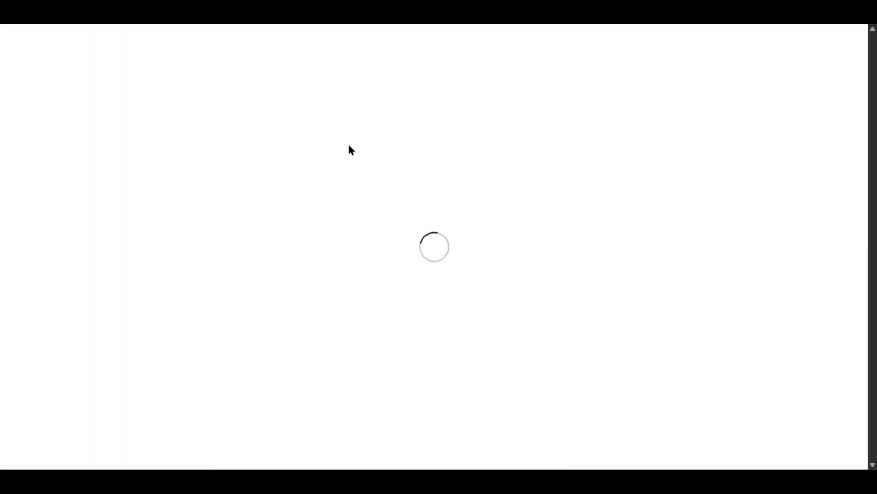
{"action": "scroll", "coordinate": [344, 155], "scroll_direction": "down", "scroll_amount": 2}
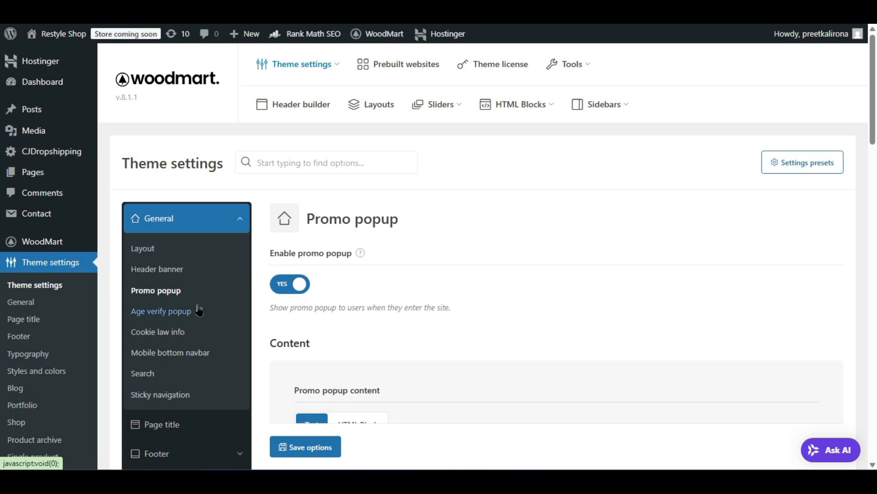
- Set the promo popup content type to HTML Block and check which blocks can be selected
{"action": "scroll", "coordinate": [348, 295], "scroll_direction": "down", "scroll_amount": 2}
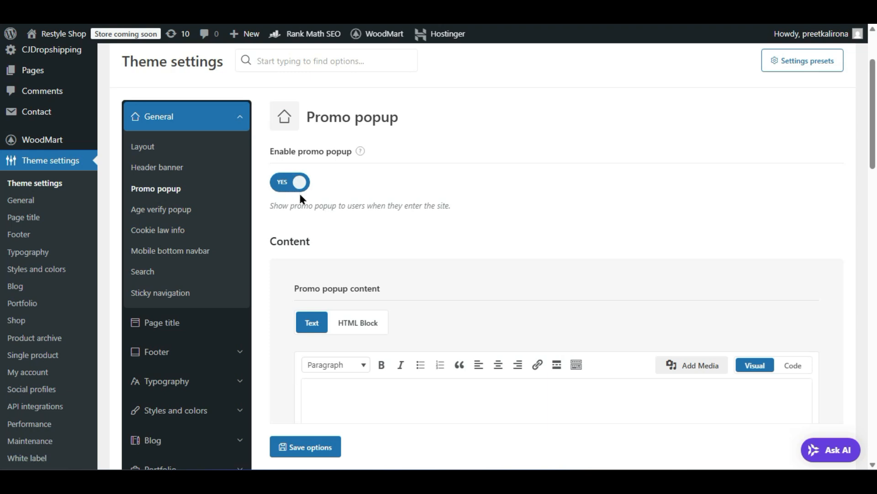
{"action": "left_click", "coordinate": [361, 315]}
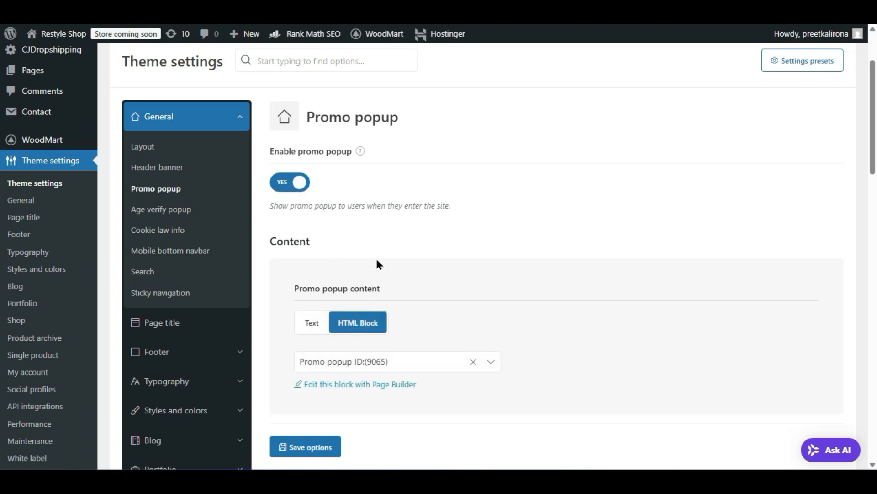
{"action": "scroll", "coordinate": [377, 260], "scroll_direction": "down", "scroll_amount": 2}
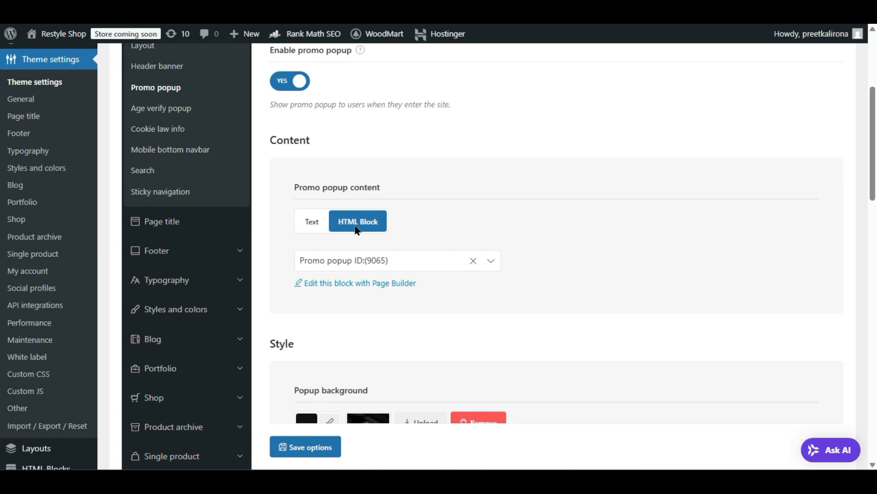
{"action": "left_click", "coordinate": [387, 262]}
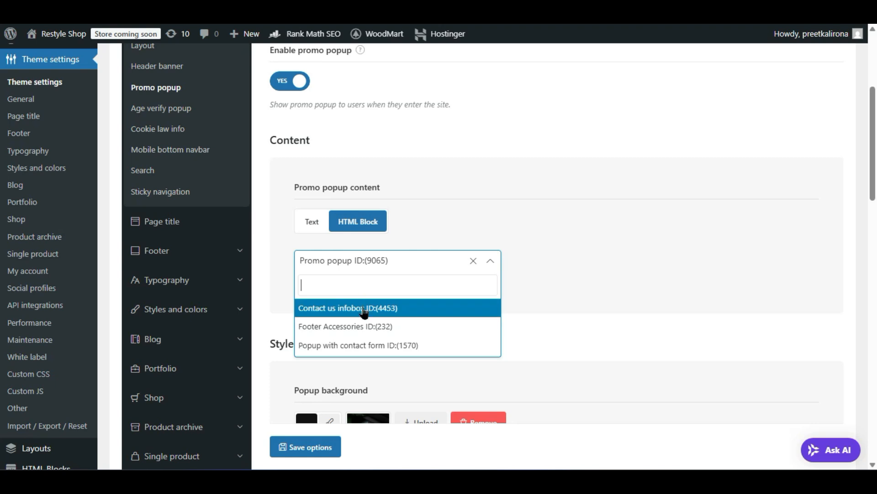
{"action": "left_click", "coordinate": [515, 275]}
- Examine the promo popup's style settings, including background, text color, width and padding
{"action": "scroll", "coordinate": [514, 260], "scroll_direction": "down", "scroll_amount": 4}
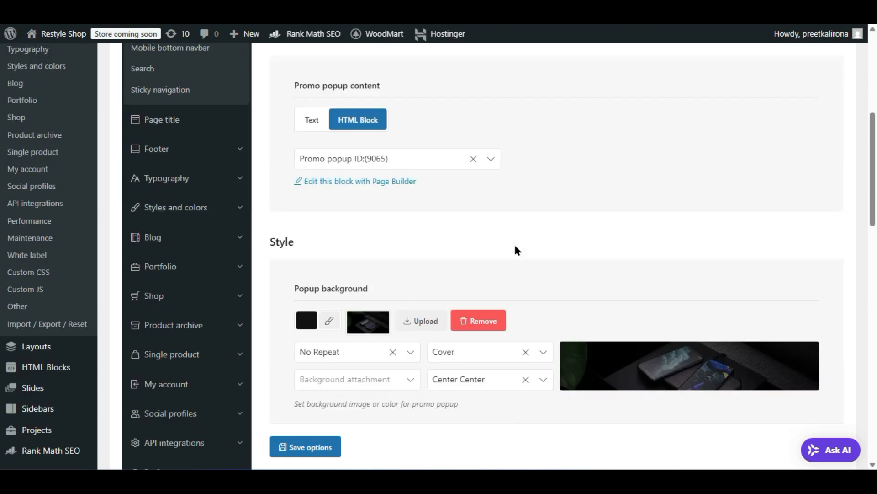
{"action": "scroll", "coordinate": [515, 250], "scroll_direction": "down", "scroll_amount": 2}
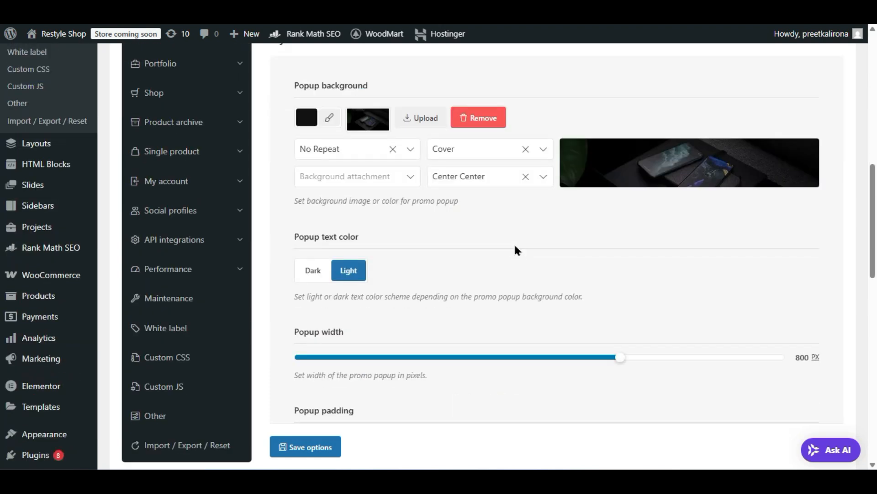
{"action": "scroll", "coordinate": [515, 248], "scroll_direction": "down", "scroll_amount": 4}
{"action": "scroll", "coordinate": [516, 248], "scroll_direction": "up", "scroll_amount": 8}
{"action": "scroll", "coordinate": [250, 235], "scroll_direction": "up", "scroll_amount": 2}
{"action": "scroll", "coordinate": [244, 224], "scroll_direction": "down", "scroll_amount": 6}
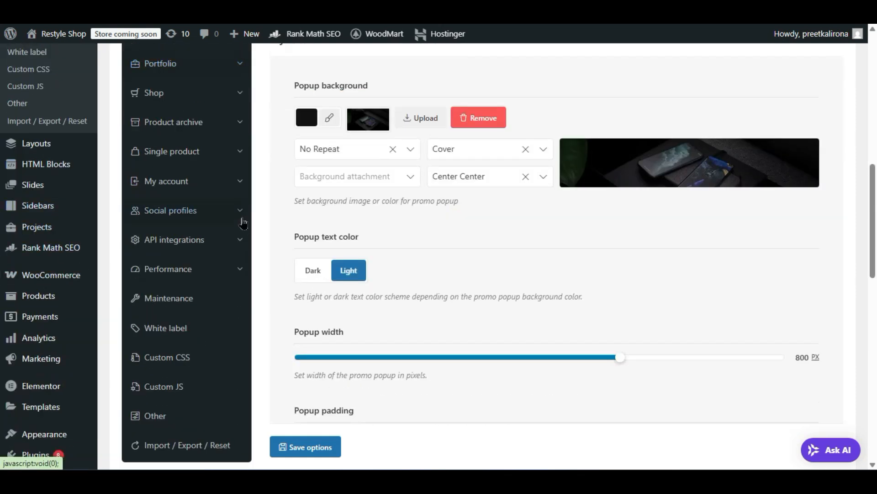
{"action": "mouse_move", "coordinate": [33, 166]}
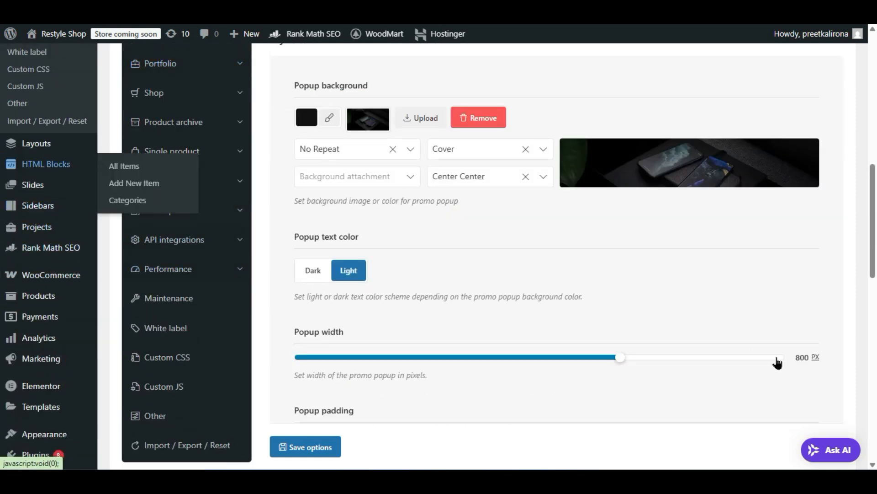
{"action": "scroll", "coordinate": [648, 323], "scroll_direction": "up", "scroll_amount": 6}
{"action": "scroll", "coordinate": [651, 330], "scroll_direction": "down", "scroll_amount": 5}
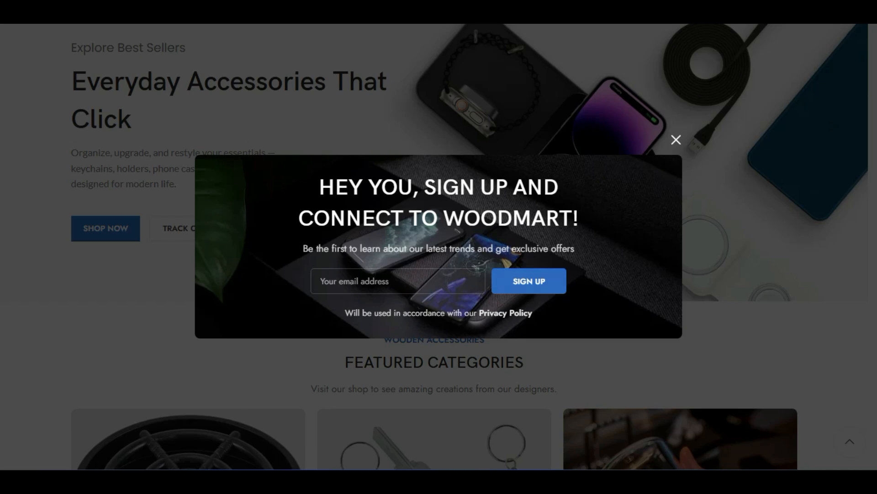
- Return to the Theme settings window and check the popup background's repeat options
{"action": "key", "text": "super+d"}
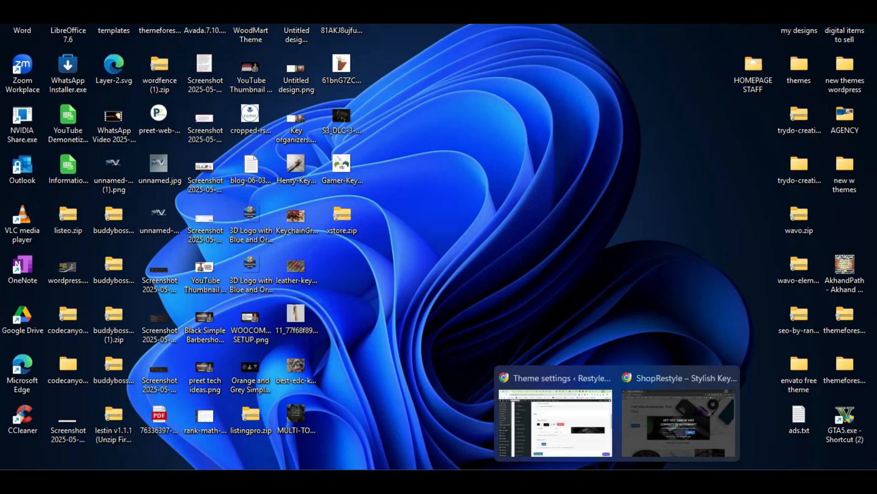
{"action": "left_click", "coordinate": [578, 436]}
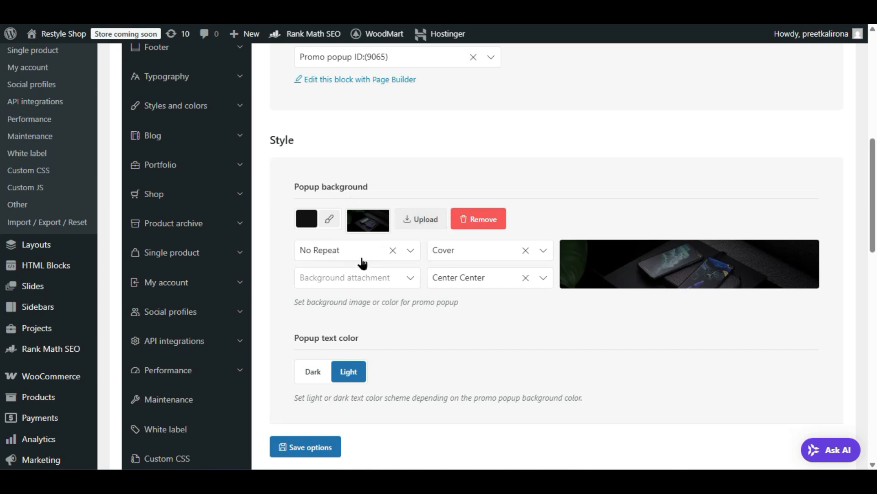
{"action": "left_click", "coordinate": [361, 261]}
{"action": "left_click", "coordinate": [362, 255]}
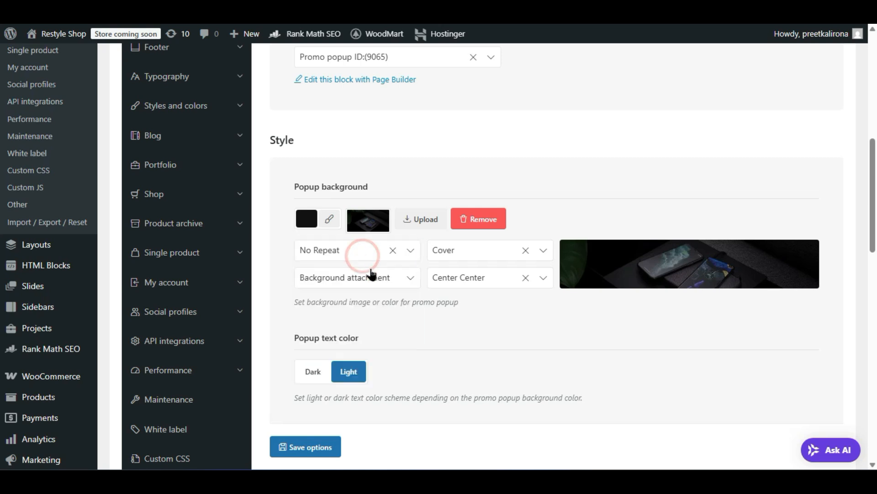
- Try the Contain, Cover and Inherit sizes for the popup background image
{"action": "left_click", "coordinate": [483, 256]}
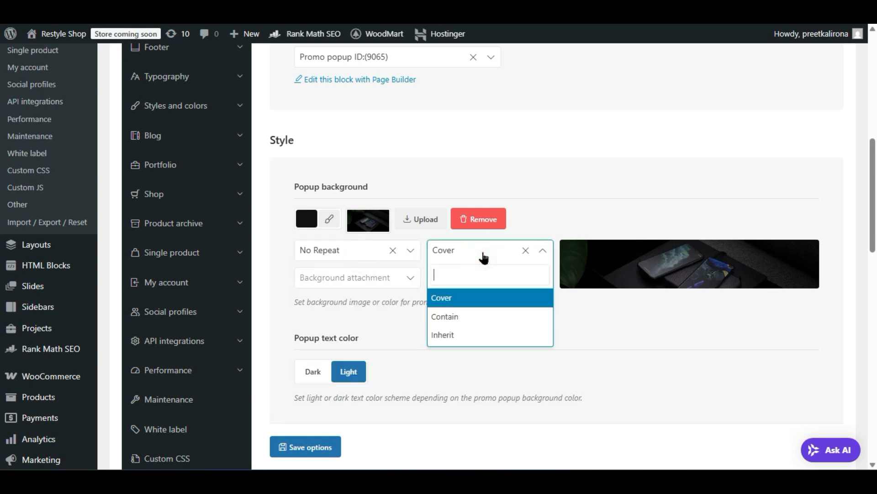
{"action": "left_click", "coordinate": [457, 317]}
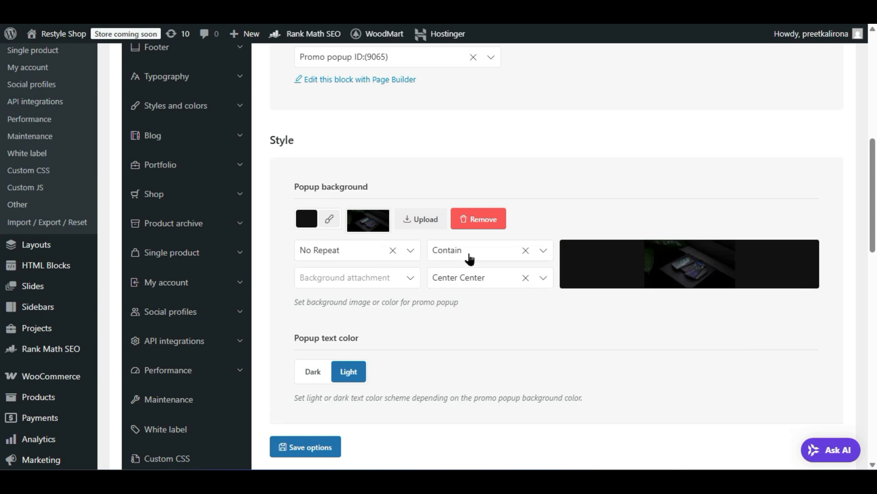
{"action": "left_click", "coordinate": [467, 253]}
{"action": "left_click", "coordinate": [456, 297]}
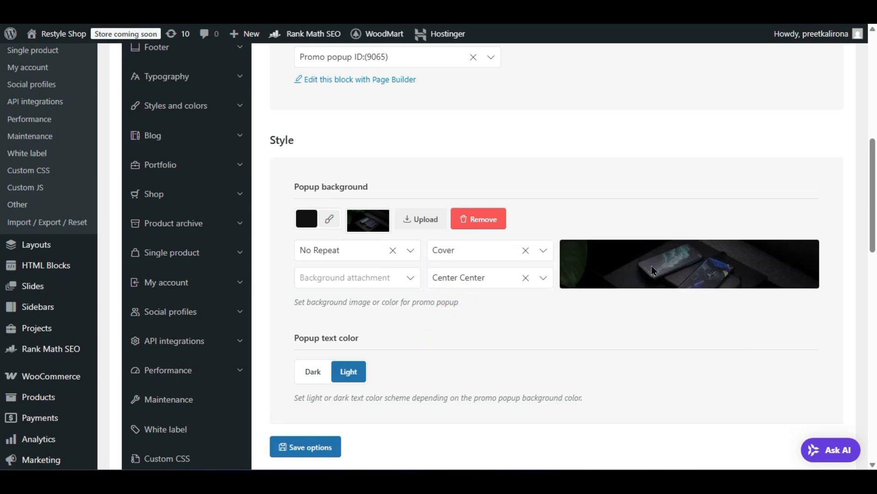
{"action": "left_click", "coordinate": [472, 251]}
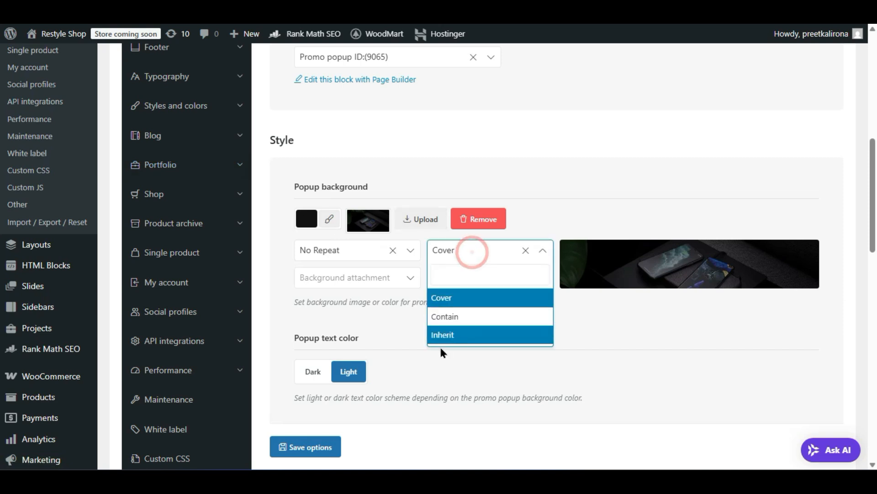
{"action": "left_click", "coordinate": [452, 337]}
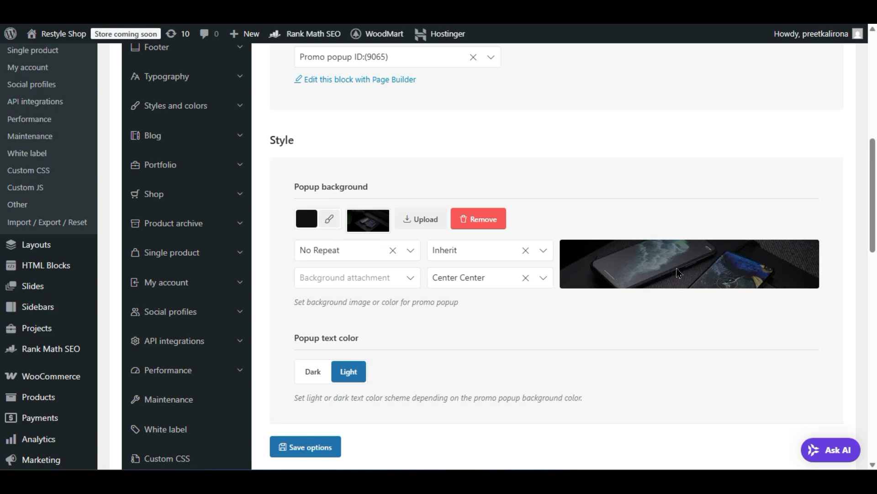
- Set the popup background color to red, rgb(221,51,51), and replace its image with the grey living-room photo from the media library
{"action": "left_click", "coordinate": [302, 222]}
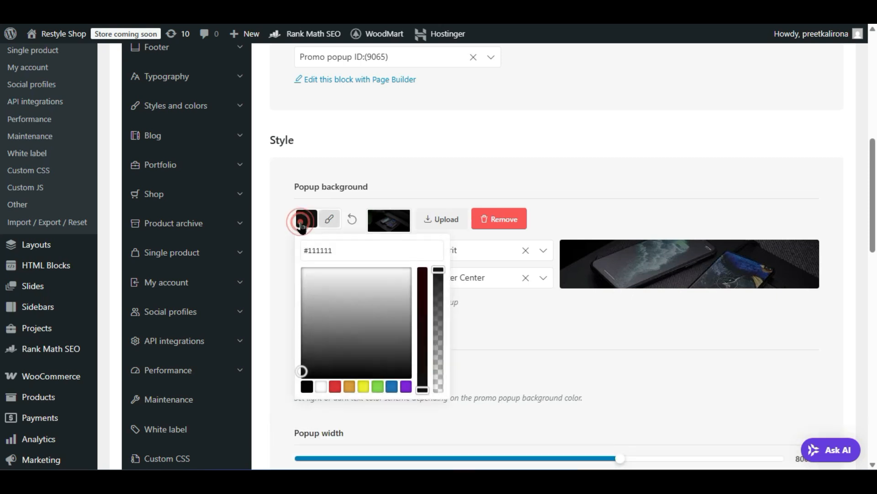
{"action": "left_click", "coordinate": [335, 387]}
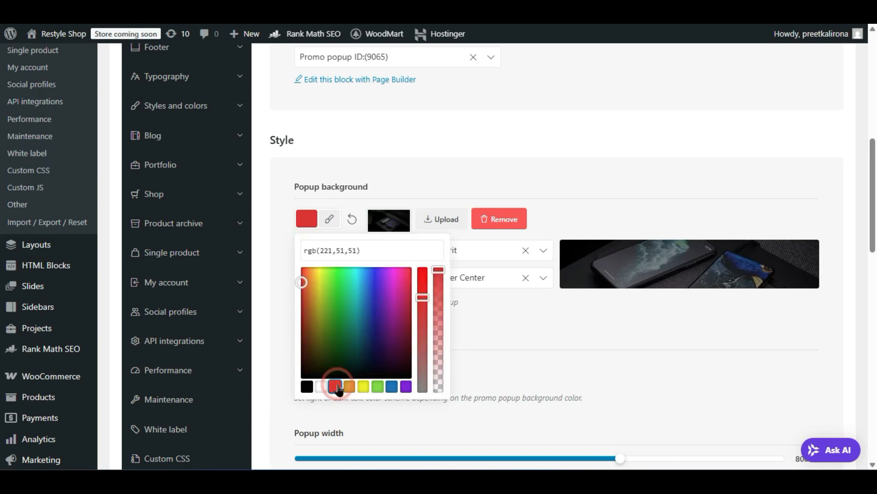
{"action": "left_click", "coordinate": [544, 332]}
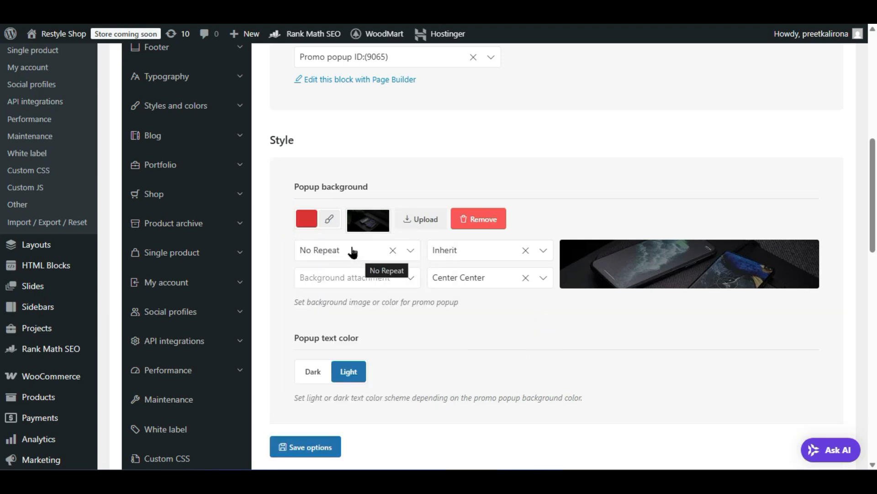
{"action": "left_click", "coordinate": [369, 221]}
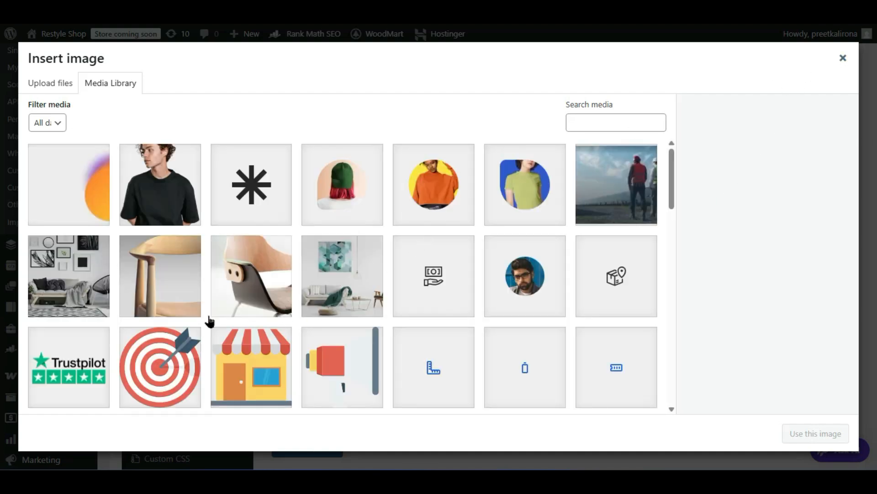
{"action": "left_click", "coordinate": [80, 293]}
{"action": "left_click", "coordinate": [814, 432]}
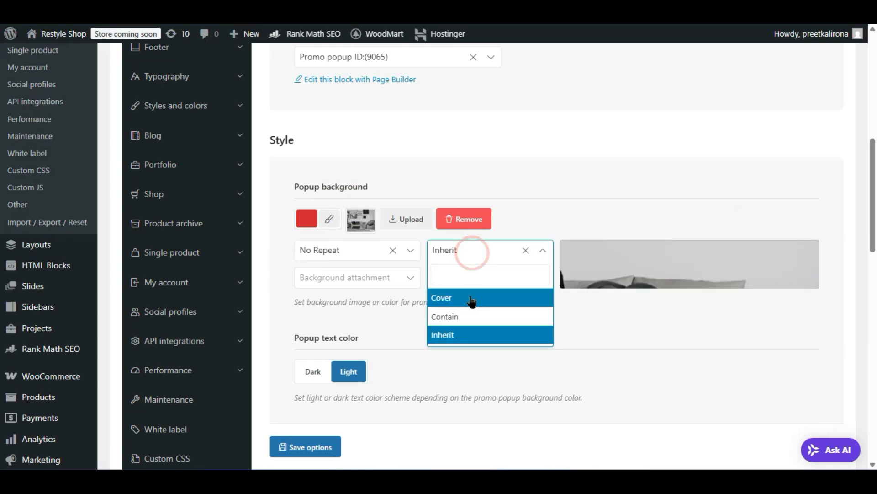
- Try the Cover and Contain sizes for the popup background image, ending on Cover
{"action": "left_click", "coordinate": [470, 297]}
{"action": "left_click", "coordinate": [463, 256]}
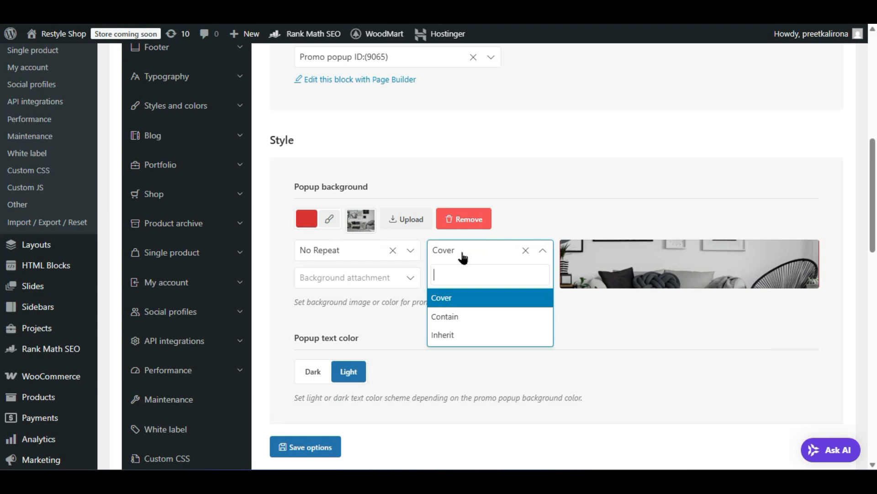
{"action": "left_click", "coordinate": [454, 317]}
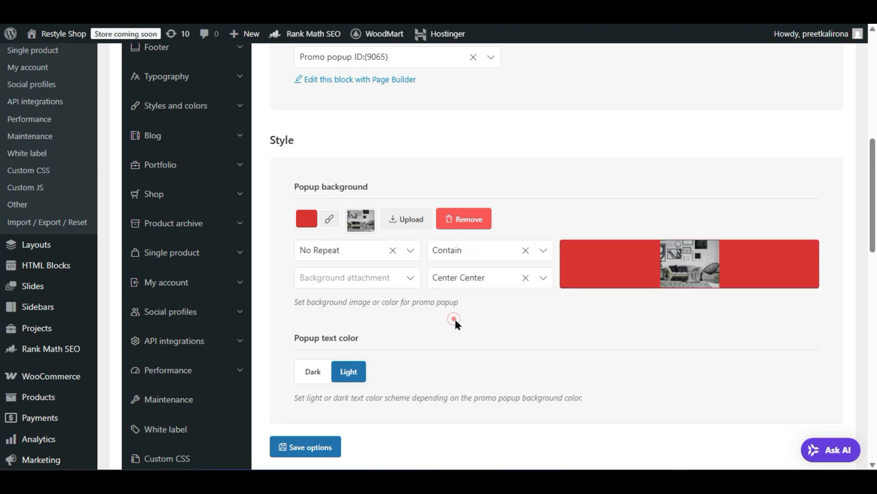
{"action": "left_click", "coordinate": [483, 262]}
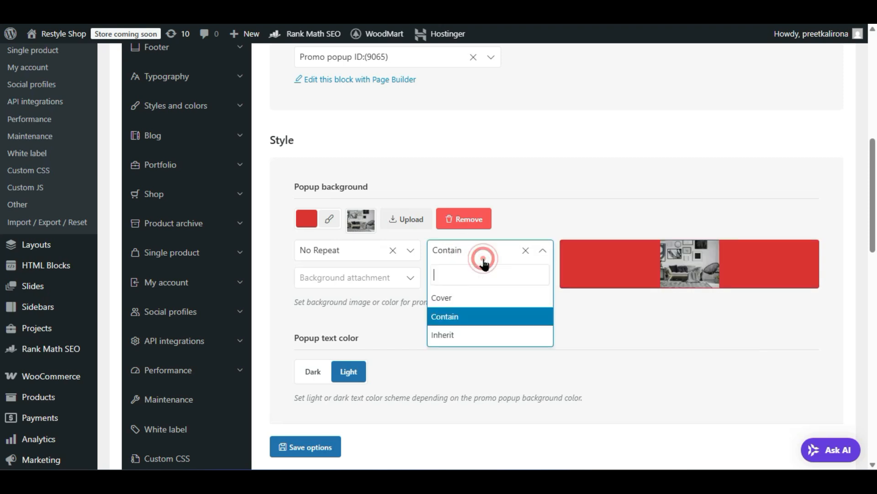
{"action": "left_click", "coordinate": [462, 298]}
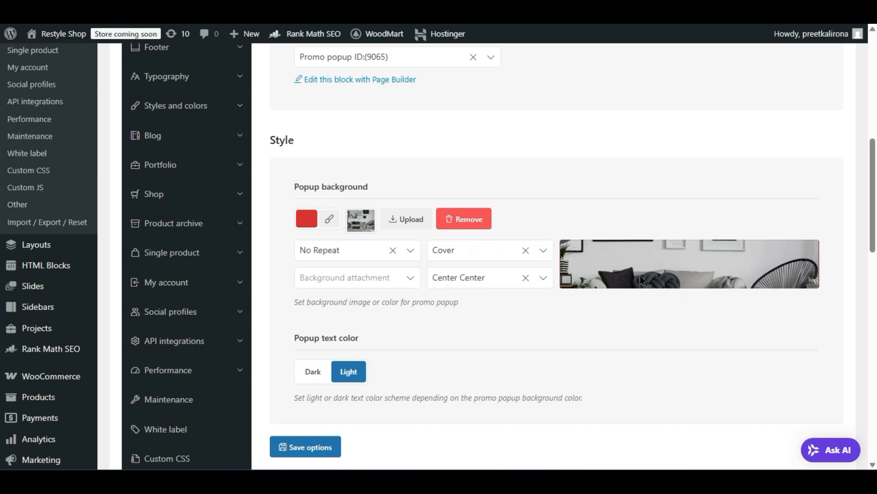
- Try the Left Top position for the popup background image, ending on Left Bottom
{"action": "left_click", "coordinate": [464, 284]}
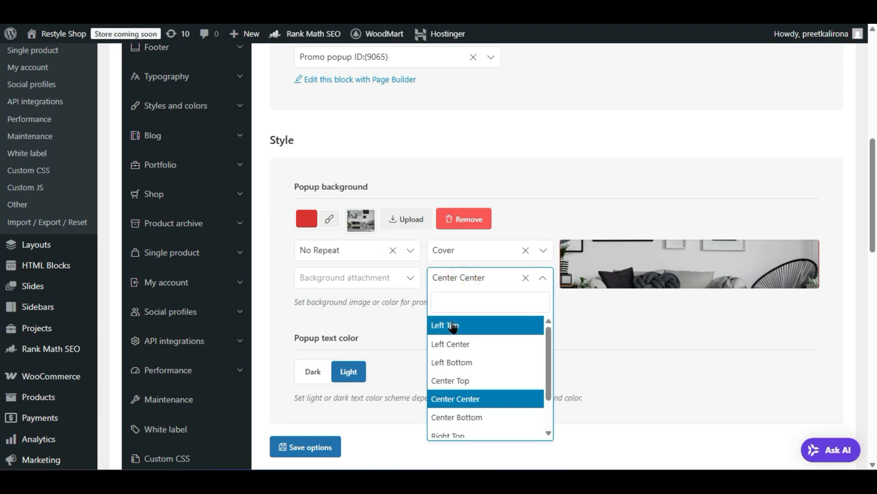
{"action": "left_click", "coordinate": [453, 325]}
{"action": "left_click", "coordinate": [467, 277]}
{"action": "left_click", "coordinate": [454, 362]}
- Try the Scroll and Fixed attachments for the popup background, and clear the attachment setting
{"action": "left_click", "coordinate": [325, 278]}
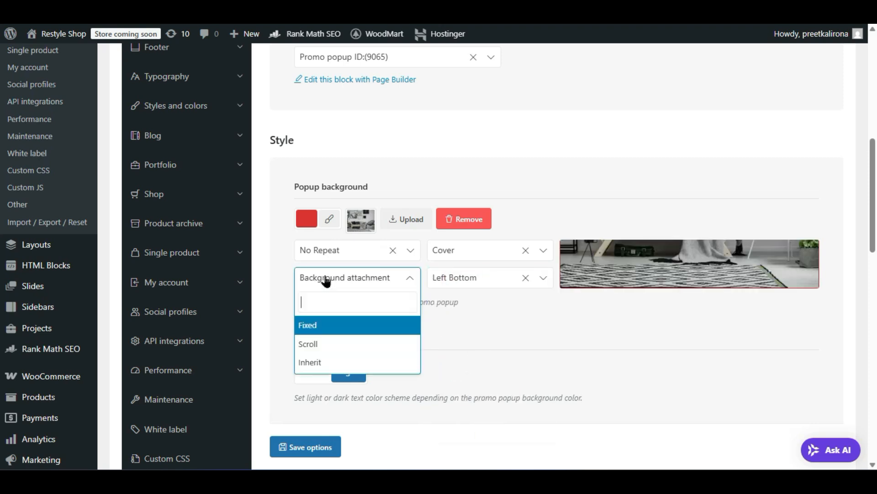
{"action": "left_click", "coordinate": [330, 353]}
{"action": "scroll", "coordinate": [660, 247], "scroll_direction": "down", "scroll_amount": 2}
{"action": "scroll", "coordinate": [660, 247], "scroll_direction": "up", "scroll_amount": 2}
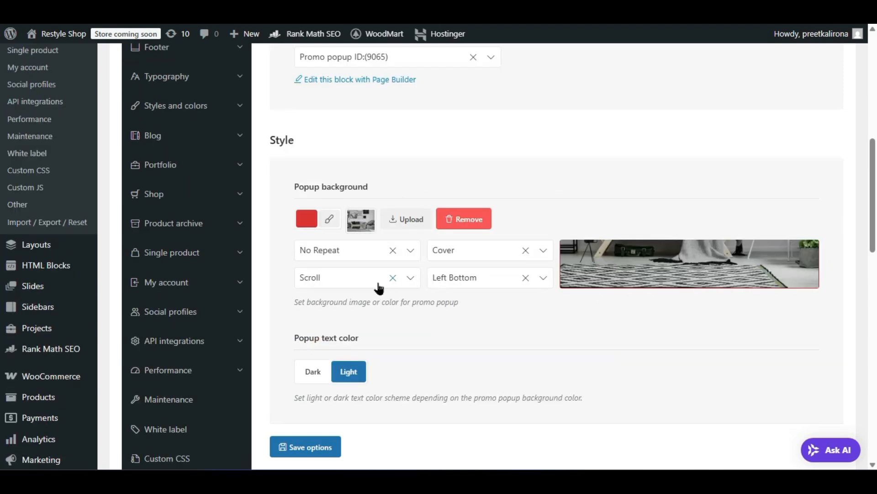
{"action": "left_click", "coordinate": [372, 282]}
{"action": "left_click", "coordinate": [337, 323]}
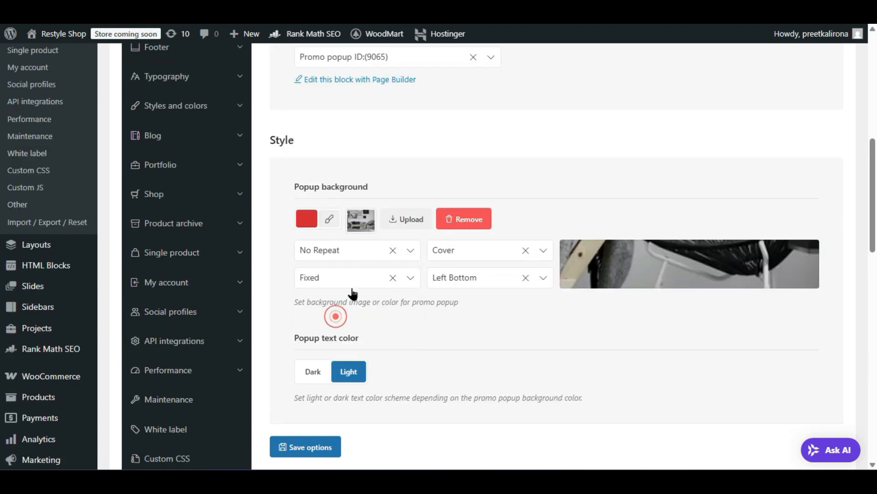
{"action": "left_click", "coordinate": [383, 277]}
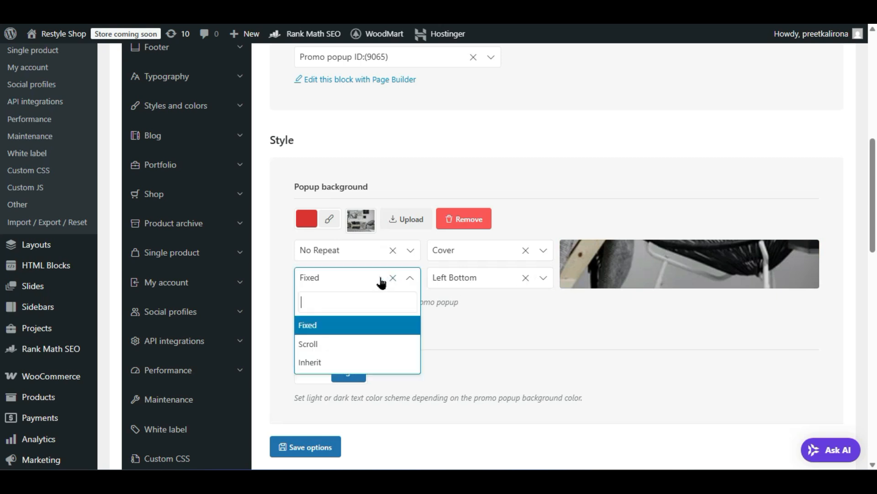
{"action": "left_click", "coordinate": [392, 277]}
{"action": "left_click", "coordinate": [478, 344]}
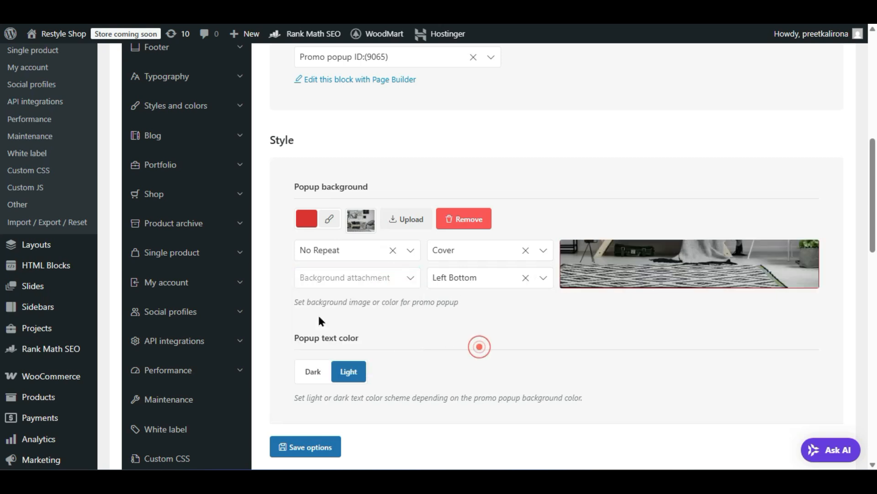
- Remove the popup's background image and set its background color to black
{"action": "left_click", "coordinate": [307, 220]}
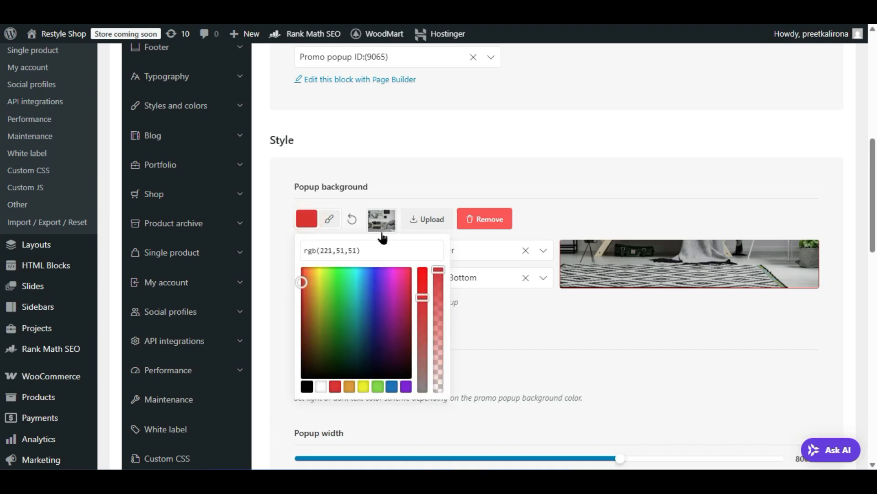
{"action": "left_click", "coordinate": [470, 219]}
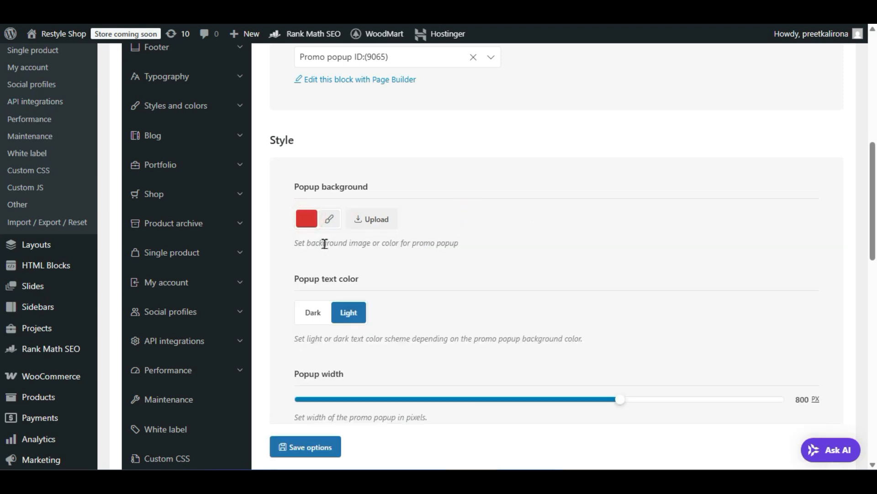
{"action": "left_click", "coordinate": [306, 219]}
{"action": "left_click_drag", "start_coordinate": [311, 287], "coordinate": [322, 386]}
{"action": "left_click", "coordinate": [520, 204]}
- Add the media library photo of a person in a dark jacket holding up a phone as the popup background image
{"action": "scroll", "coordinate": [498, 225], "scroll_direction": "down", "scroll_amount": 2}
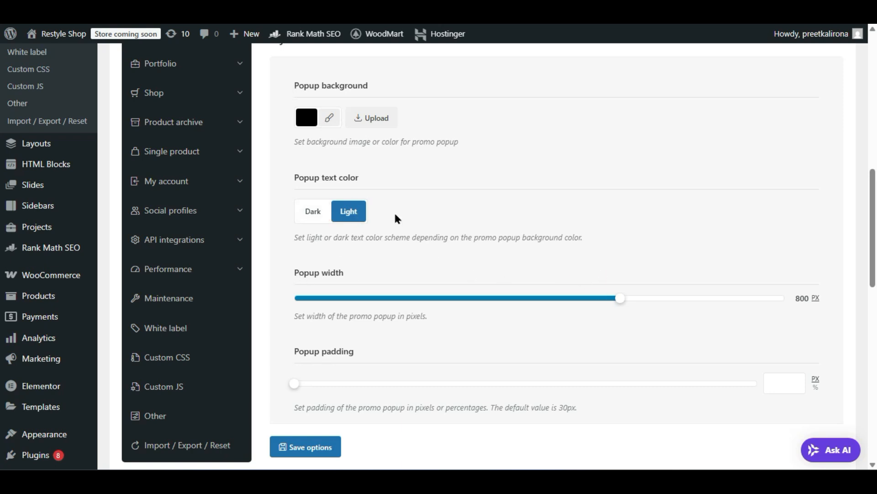
{"action": "left_click", "coordinate": [371, 124]}
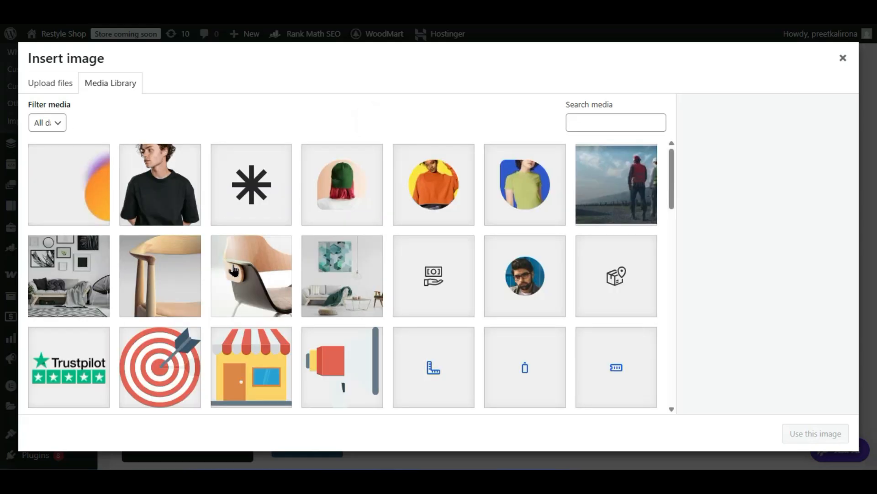
{"action": "scroll", "coordinate": [293, 297], "scroll_direction": "down", "scroll_amount": 15}
{"action": "left_click", "coordinate": [617, 192]}
{"action": "left_click", "coordinate": [811, 432]}
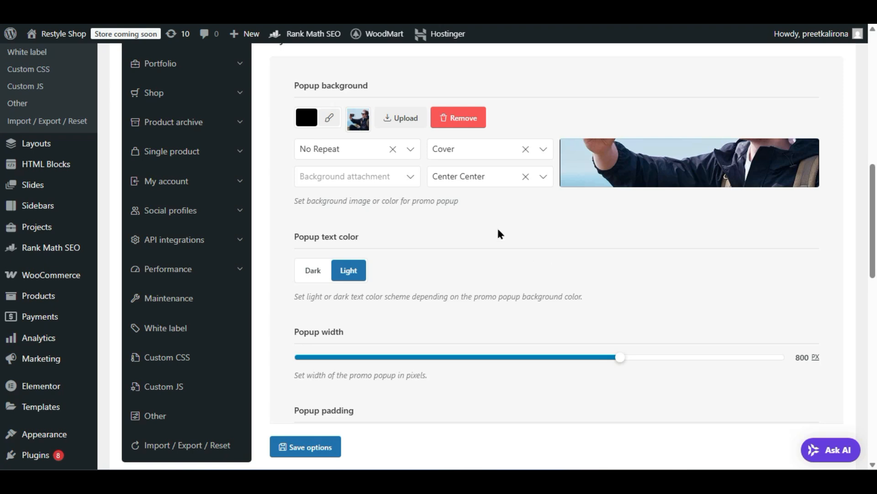
- Try the Left Top and Left Bottom positions with the Contain and Inherit sizes for the popup background image
{"action": "left_click", "coordinate": [479, 181]}
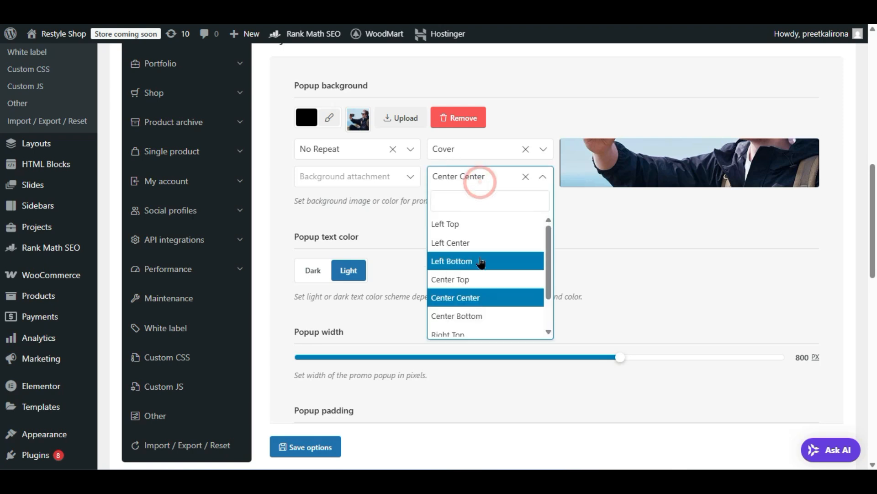
{"action": "left_click", "coordinate": [463, 224]}
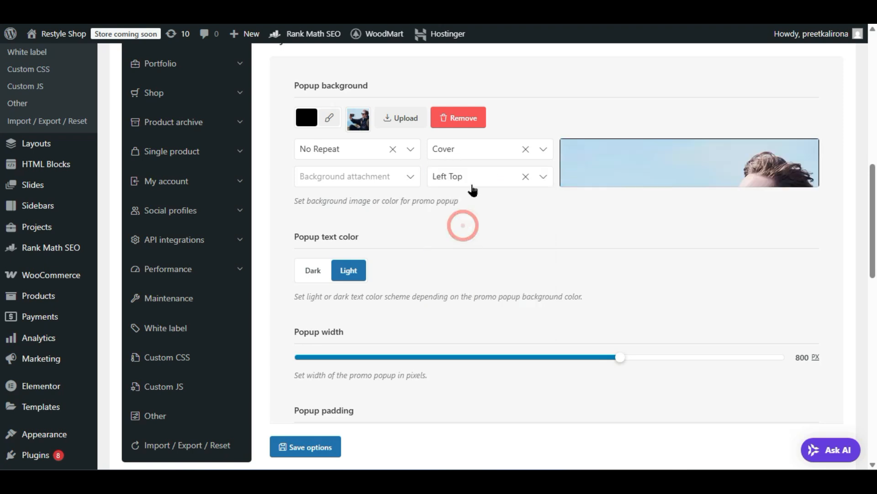
{"action": "left_click", "coordinate": [465, 151]}
{"action": "left_click", "coordinate": [467, 214]}
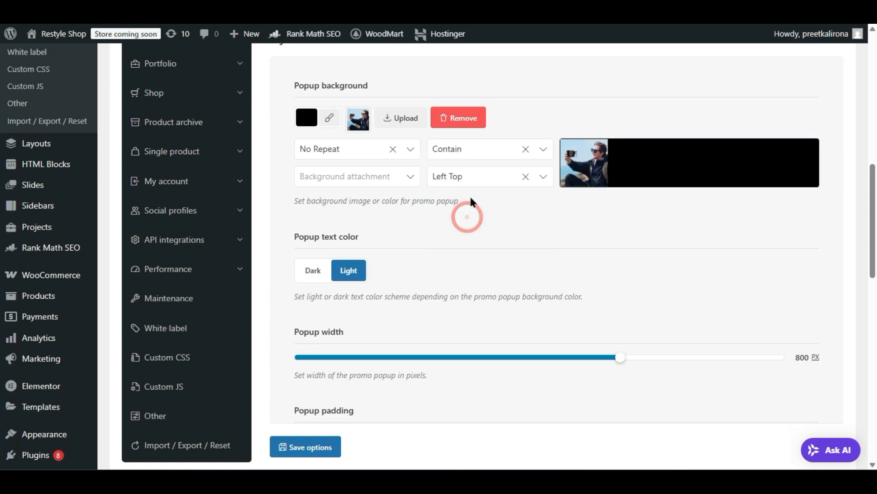
{"action": "left_click", "coordinate": [467, 177]}
{"action": "left_click", "coordinate": [467, 252]}
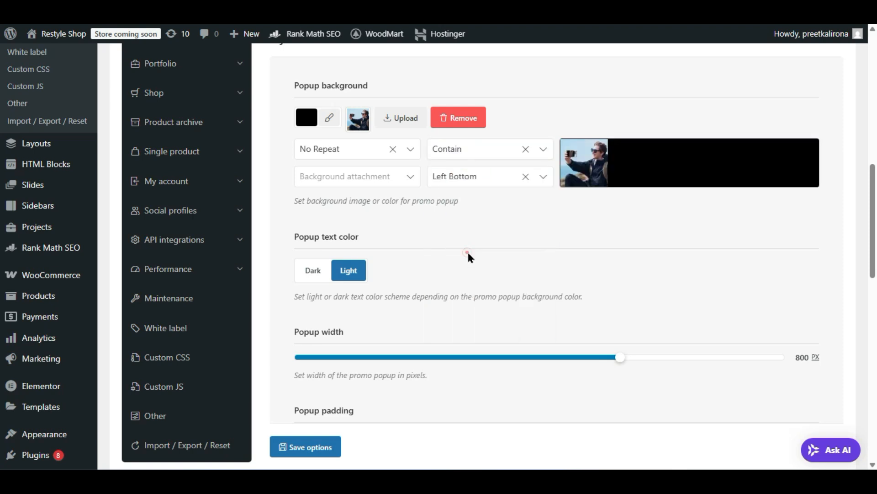
{"action": "left_click", "coordinate": [462, 149]}
{"action": "left_click", "coordinate": [471, 229]}
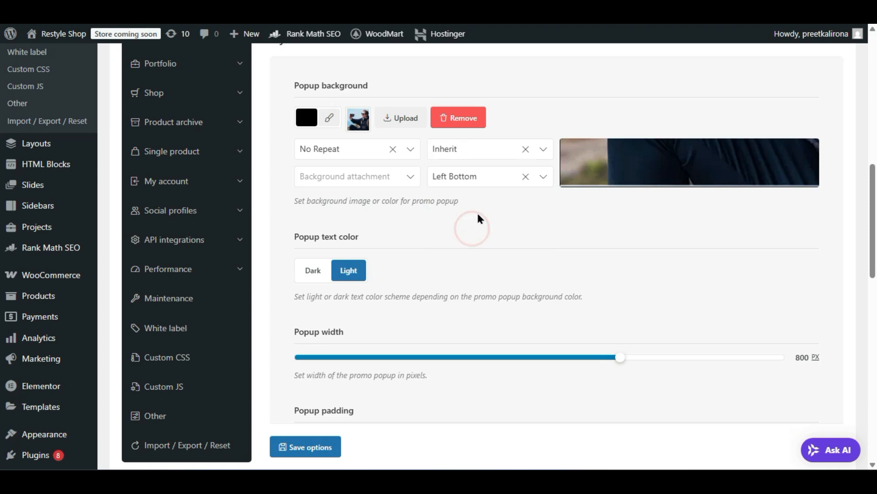
- Set the popup background image's position to Center Center and its size to Cover
{"action": "left_click", "coordinate": [456, 174]}
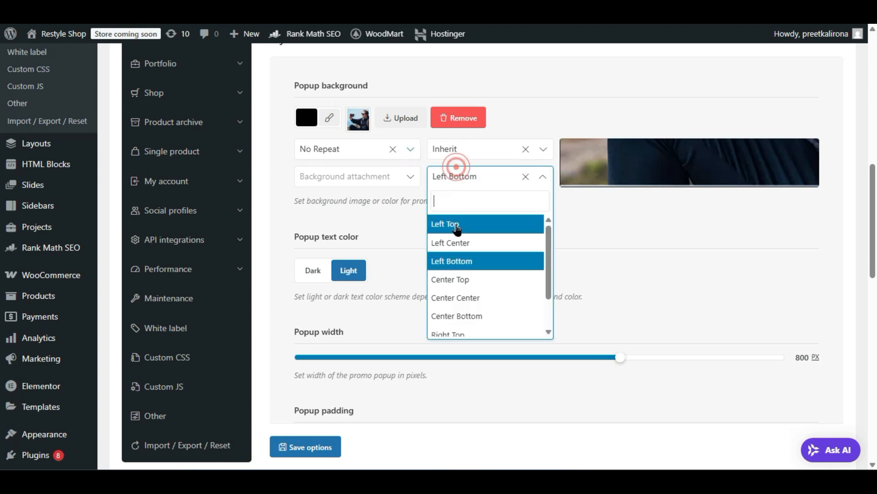
{"action": "left_click", "coordinate": [457, 225]}
{"action": "left_click", "coordinate": [458, 177]}
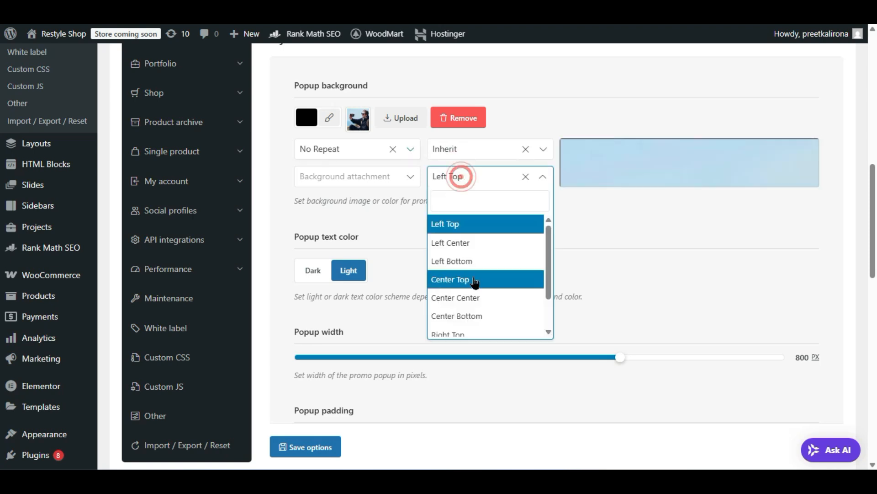
{"action": "left_click", "coordinate": [481, 301]}
{"action": "left_click", "coordinate": [459, 152]}
{"action": "left_click", "coordinate": [453, 199]}
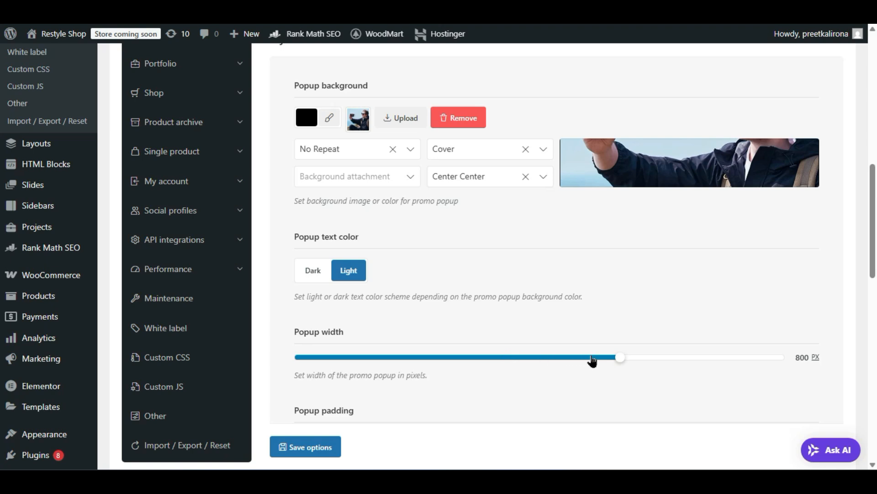
- Try a narrower popup width and return it to 800 px
{"action": "left_click_drag", "start_coordinate": [619, 358], "coordinate": [562, 361]}
{"action": "left_click", "coordinate": [620, 360]}
{"action": "scroll", "coordinate": [548, 295], "scroll_direction": "down", "scroll_amount": 2}
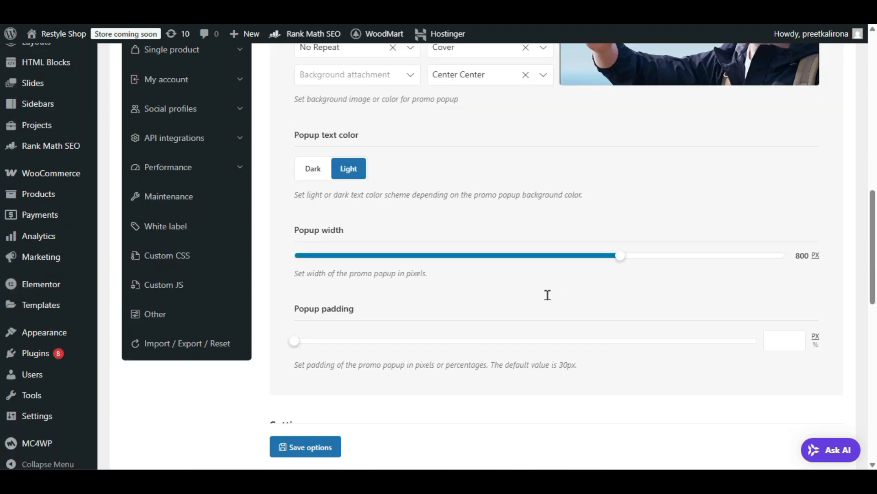
- Switch to the ShopRestyle storefront window and examine the heading text color in the promo popup
{"action": "mouse_move", "coordinate": [617, 469]}
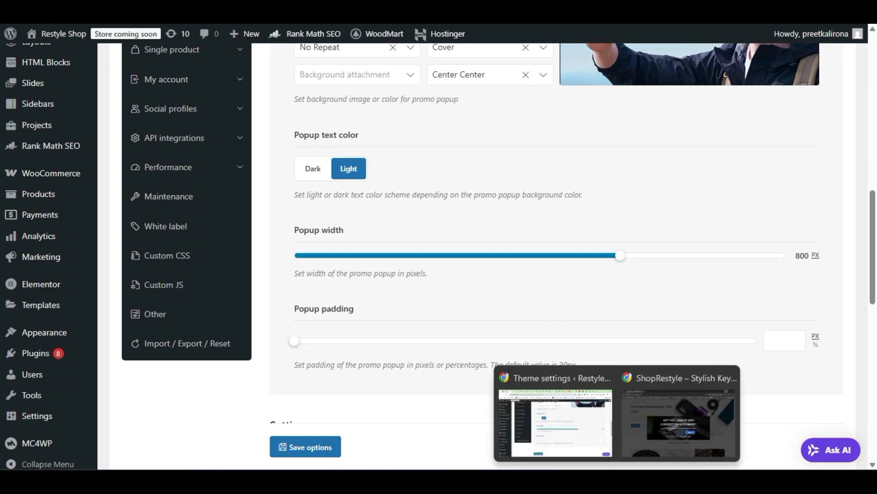
{"action": "left_click", "coordinate": [648, 434]}
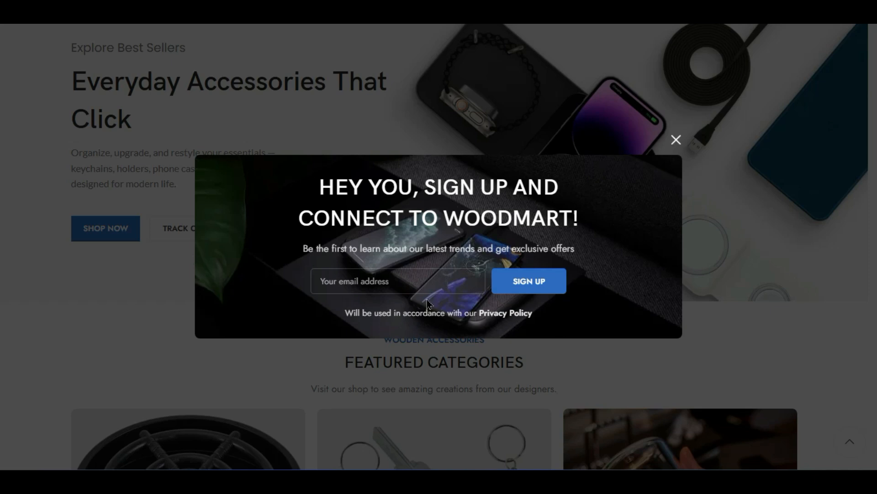
{"action": "mouse_move", "coordinate": [644, 482]}
{"action": "triple_click", "coordinate": [320, 185]}
{"action": "mouse_move", "coordinate": [599, 431]}
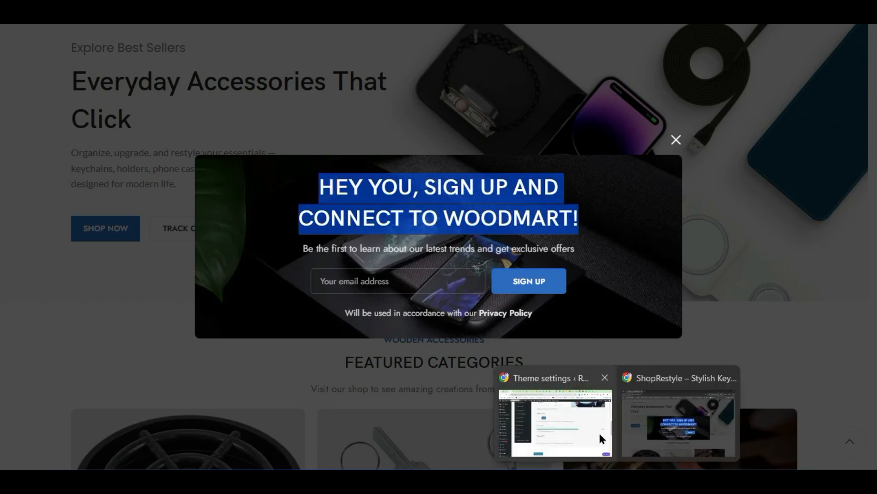
- Return to the Theme settings window and save the popup with a white background color and the Dark text color
{"action": "left_click", "coordinate": [590, 402]}
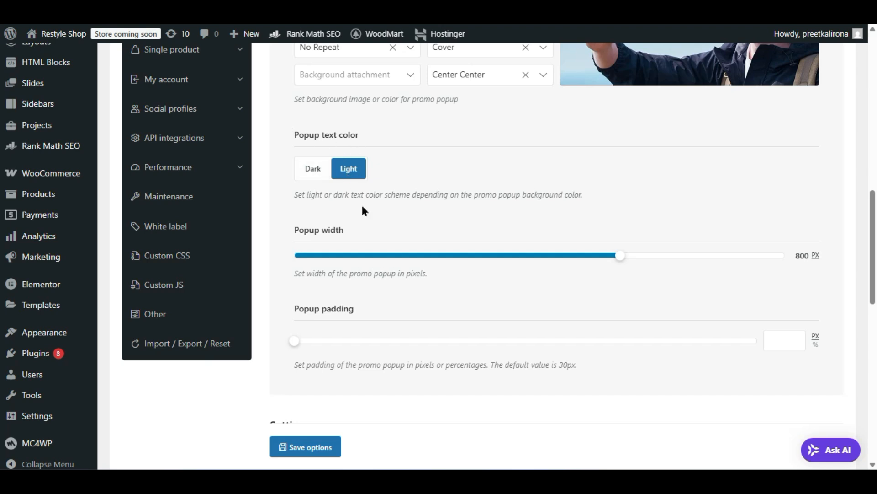
{"action": "scroll", "coordinate": [364, 210], "scroll_direction": "up", "scroll_amount": 2}
{"action": "left_click", "coordinate": [305, 116]}
{"action": "mouse_move", "coordinate": [305, 205]}
{"action": "left_mouse_down"}
{"action": "mouse_move", "coordinate": [286, 160]}
{"action": "mouse_move", "coordinate": [282, 171]}
{"action": "left_mouse_up"}
{"action": "left_click", "coordinate": [269, 199]}
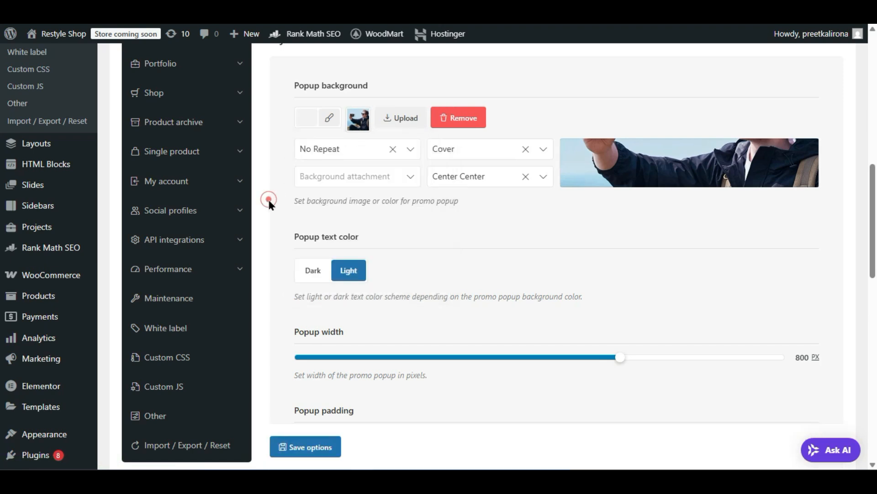
{"action": "left_click", "coordinate": [311, 265]}
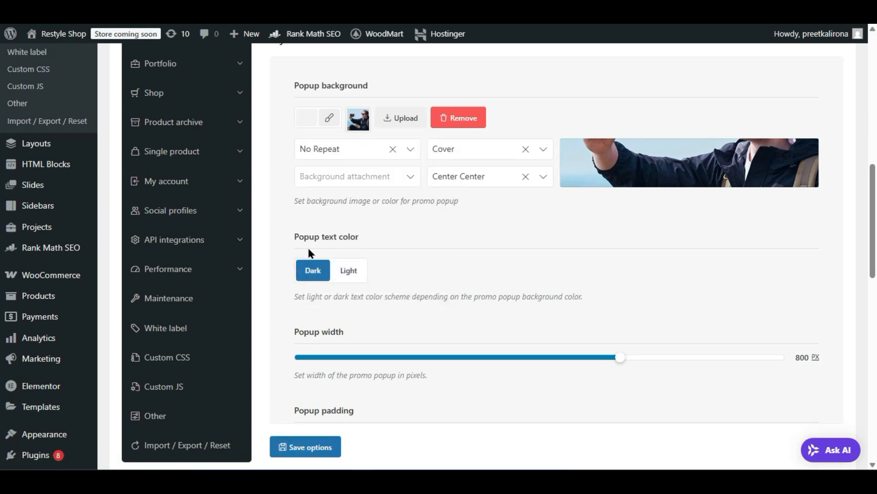
{"action": "left_click", "coordinate": [304, 445]}
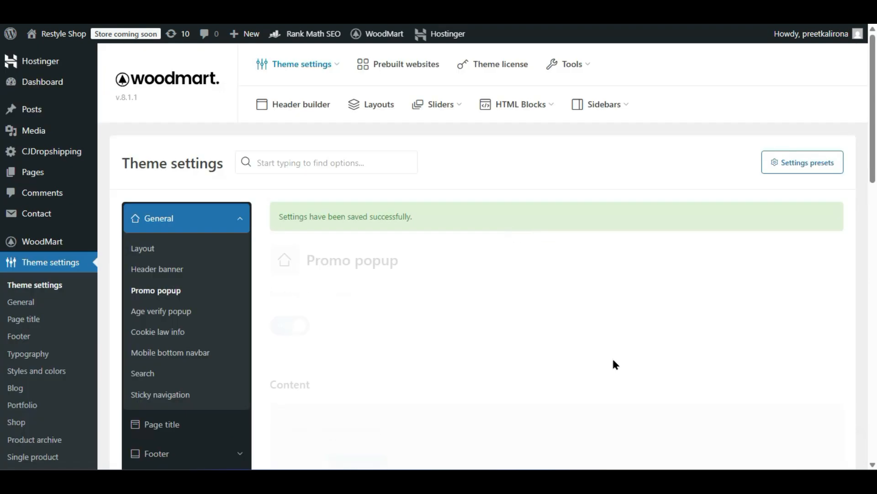
- Switch to the ShopRestyle storefront window and check the promo popup's new background image and heading text
{"action": "mouse_move", "coordinate": [617, 489]}
{"action": "left_click", "coordinate": [644, 427]}
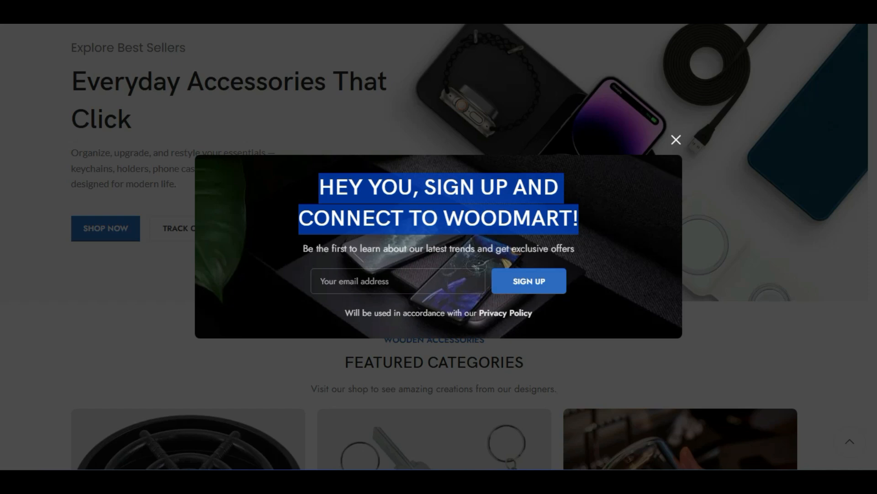
{"action": "key", "text": "Escape"}
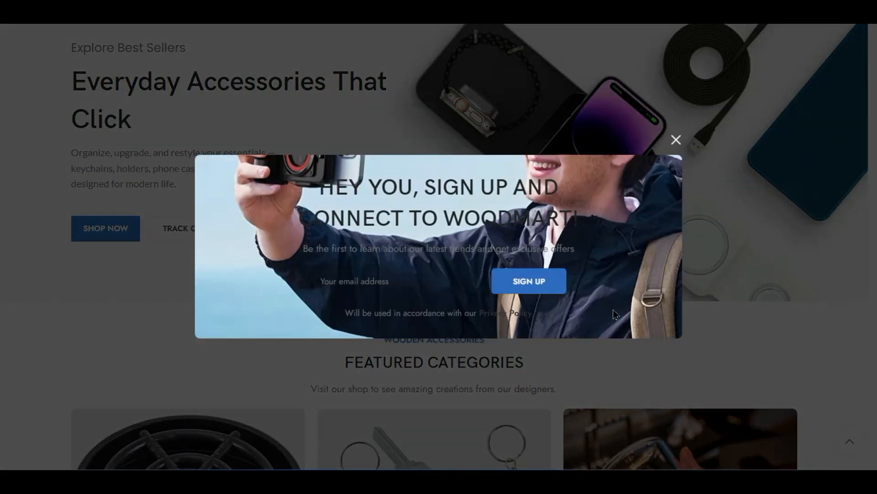
{"action": "left_click_drag", "start_coordinate": [321, 186], "coordinate": [583, 228]}
{"action": "left_click", "coordinate": [447, 246]}
{"action": "left_click_drag", "start_coordinate": [322, 188], "coordinate": [587, 240]}
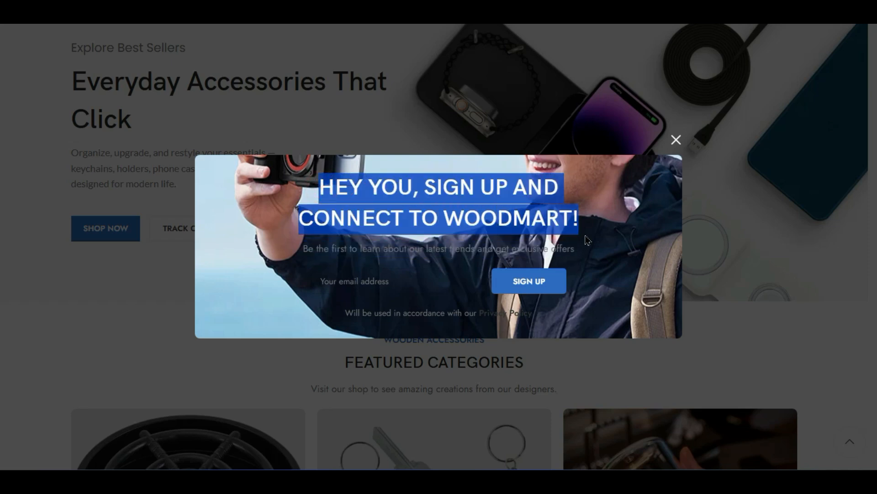
{"action": "left_click", "coordinate": [588, 241]}
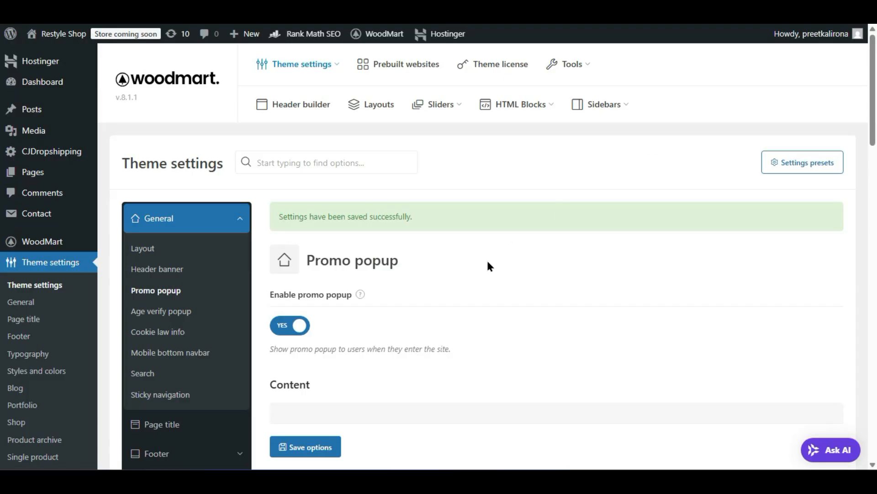
- Try the Contain and Inherit background sizes for the promo popup's image
{"action": "scroll", "coordinate": [486, 259], "scroll_direction": "down", "scroll_amount": 10}
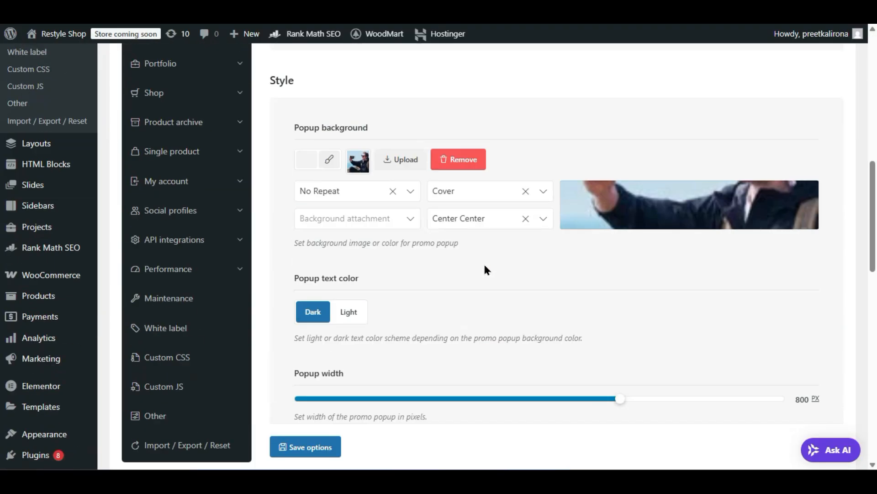
{"action": "left_click", "coordinate": [469, 195]}
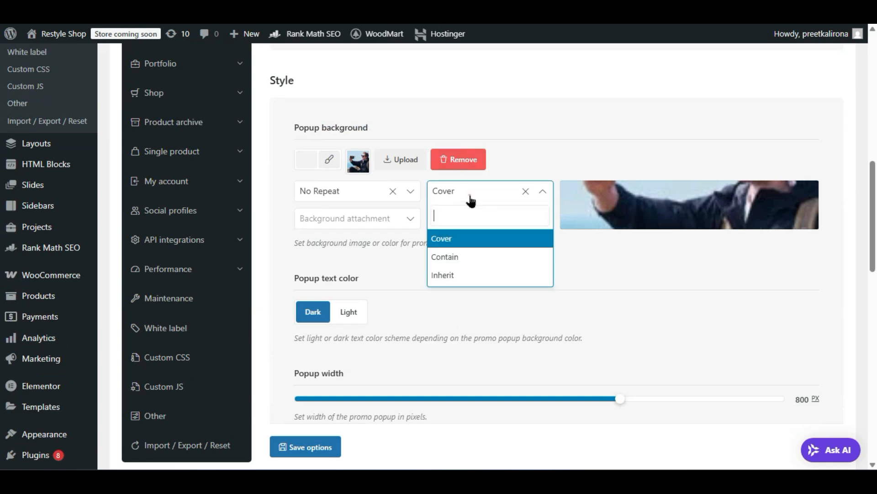
{"action": "left_click", "coordinate": [437, 267]}
{"action": "left_click", "coordinate": [468, 195]}
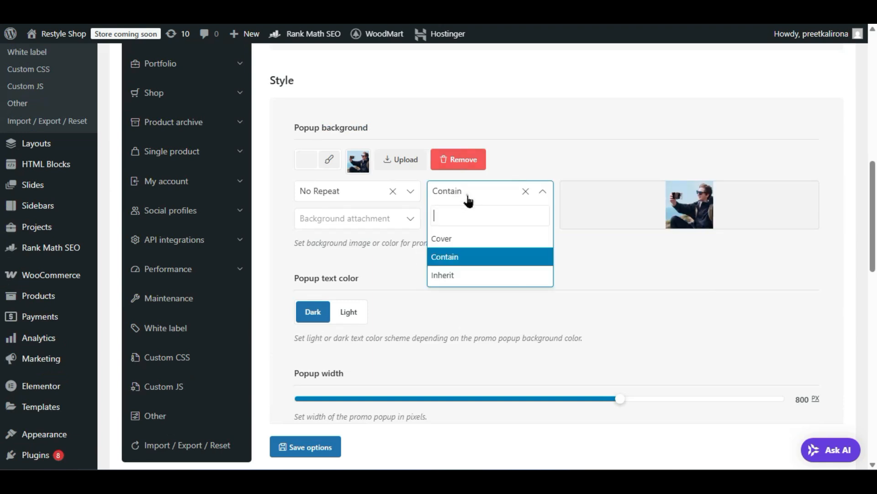
{"action": "left_click", "coordinate": [449, 279]}
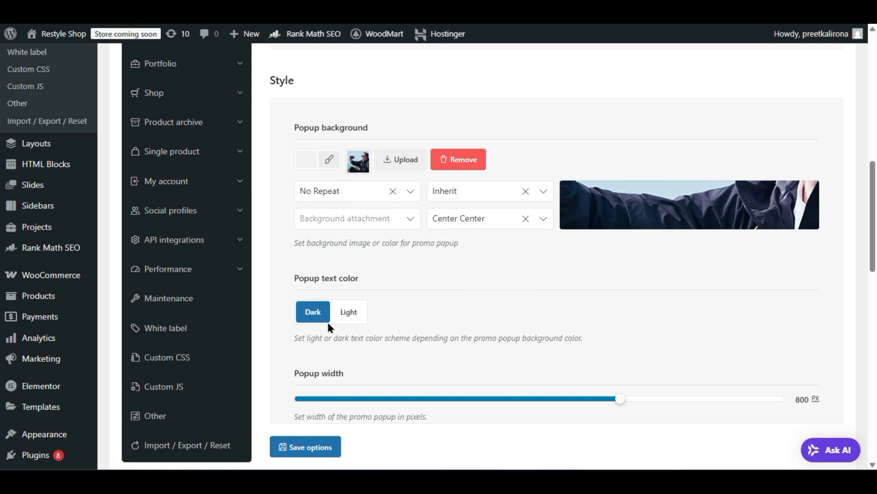
- Compare the Cover and Inherit sizes for the popup background image and set the size to Contain
{"action": "scroll", "coordinate": [328, 322], "scroll_direction": "down", "scroll_amount": 5}
{"action": "scroll", "coordinate": [329, 329], "scroll_direction": "down", "scroll_amount": 3}
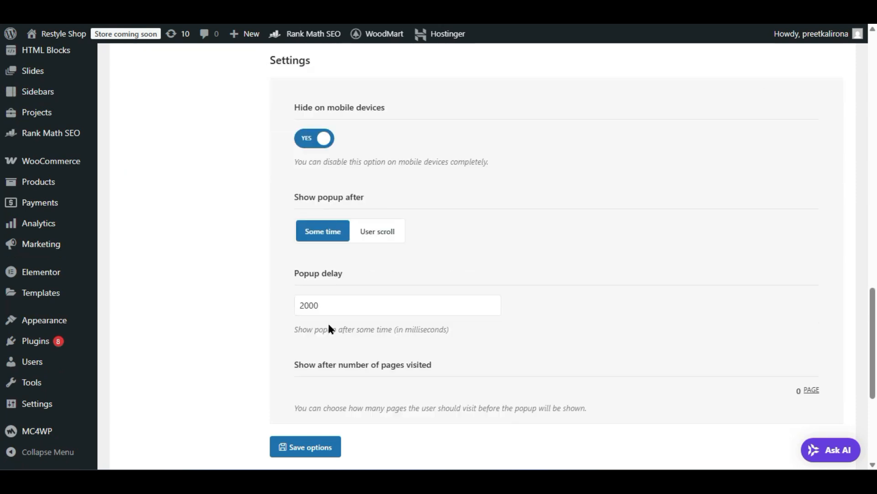
{"action": "scroll", "coordinate": [329, 328], "scroll_direction": "down", "scroll_amount": 4}
{"action": "scroll", "coordinate": [329, 325], "scroll_direction": "up", "scroll_amount": 12}
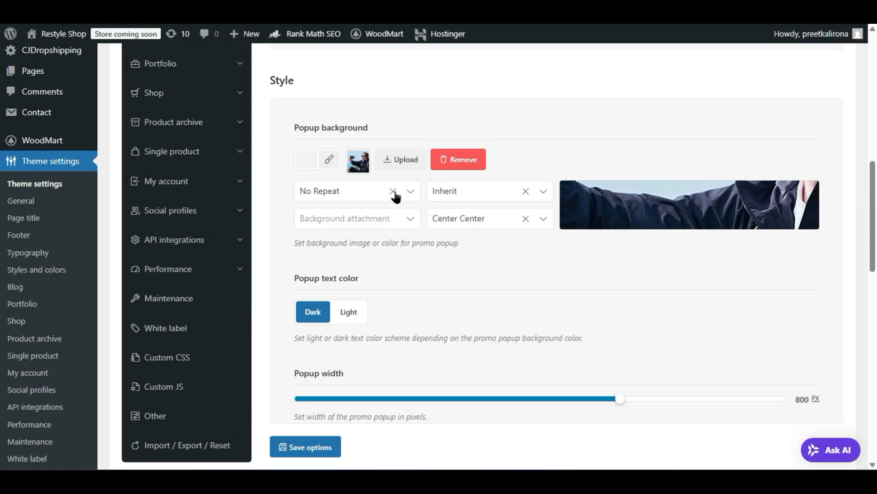
{"action": "left_click", "coordinate": [458, 199]}
{"action": "left_click", "coordinate": [466, 238]}
{"action": "left_click", "coordinate": [464, 192]}
{"action": "left_click", "coordinate": [452, 274]}
{"action": "left_click", "coordinate": [475, 220]}
{"action": "left_click", "coordinate": [469, 192]}
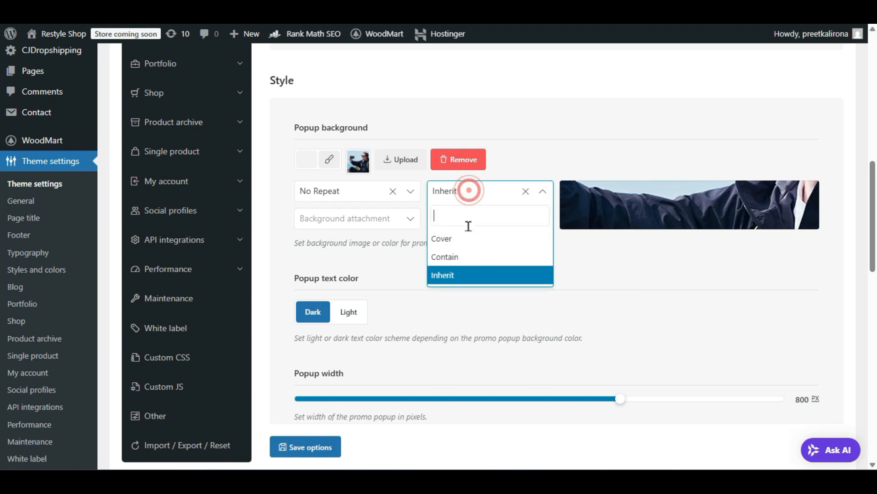
{"action": "left_click", "coordinate": [455, 254]}
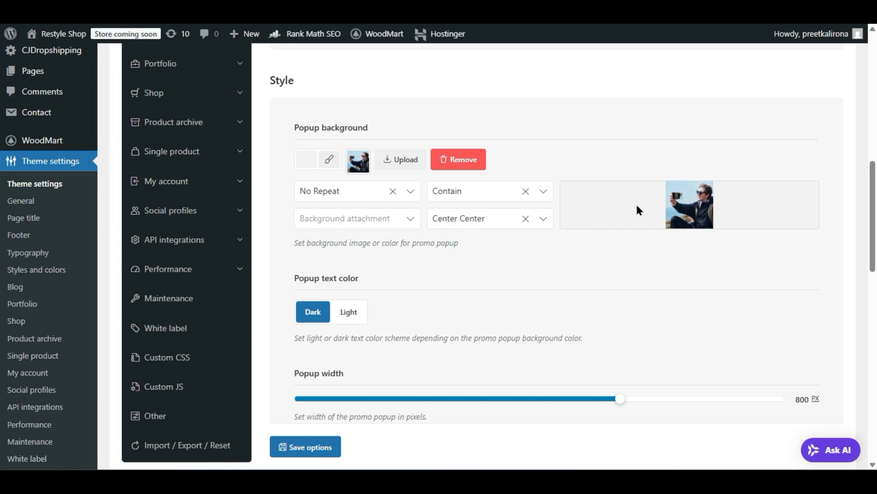
- Set the popup background color to dark gray, rgb(96,96,96)
{"action": "left_click", "coordinate": [301, 161]}
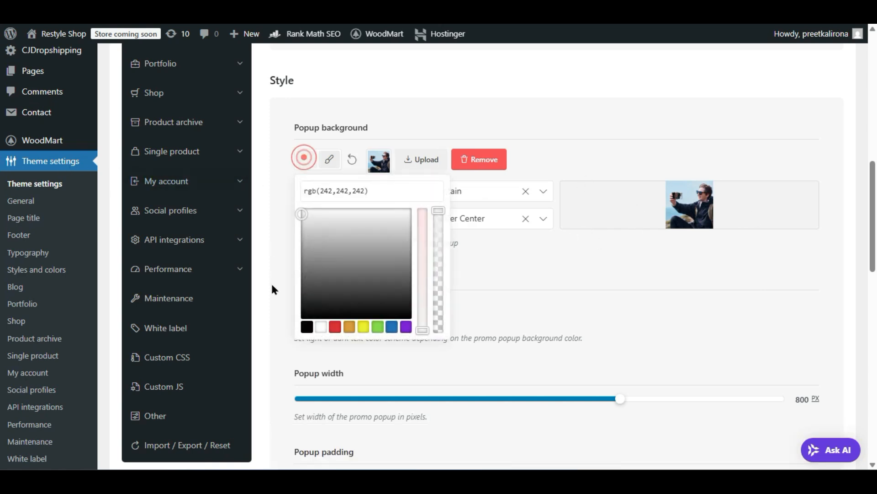
{"action": "left_click", "coordinate": [307, 326]}
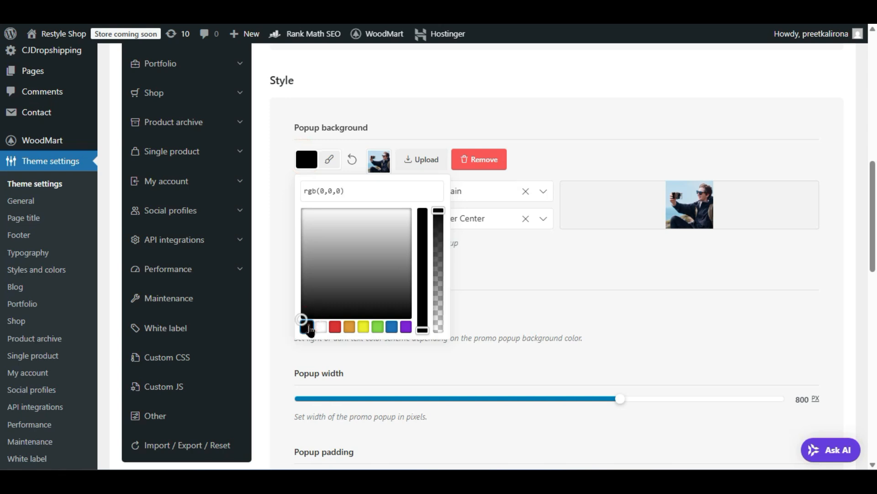
{"action": "left_click_drag", "start_coordinate": [322, 285], "coordinate": [280, 277]}
{"action": "left_click", "coordinate": [280, 282]}
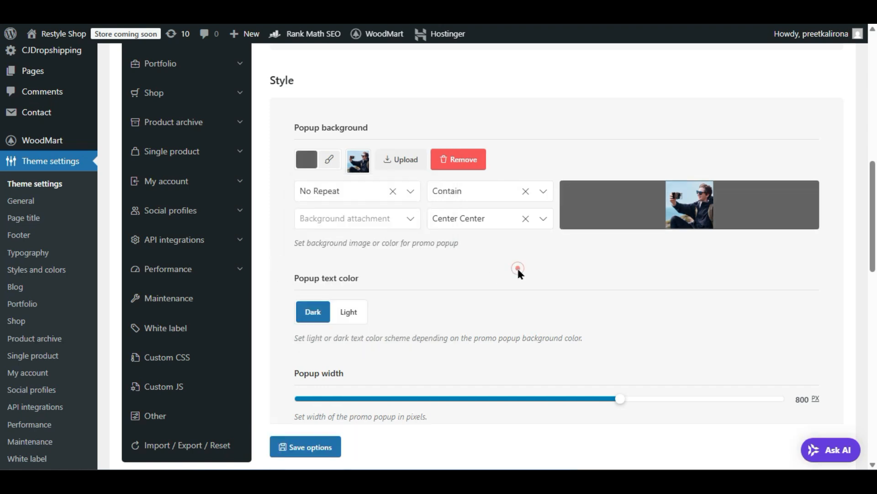
- Try the Scroll and Fixed background attachments for the popup image and clear the attachment setting
{"action": "left_click", "coordinate": [472, 218]}
{"action": "left_click", "coordinate": [472, 219]}
{"action": "left_click", "coordinate": [350, 219]}
{"action": "left_click", "coordinate": [341, 283]}
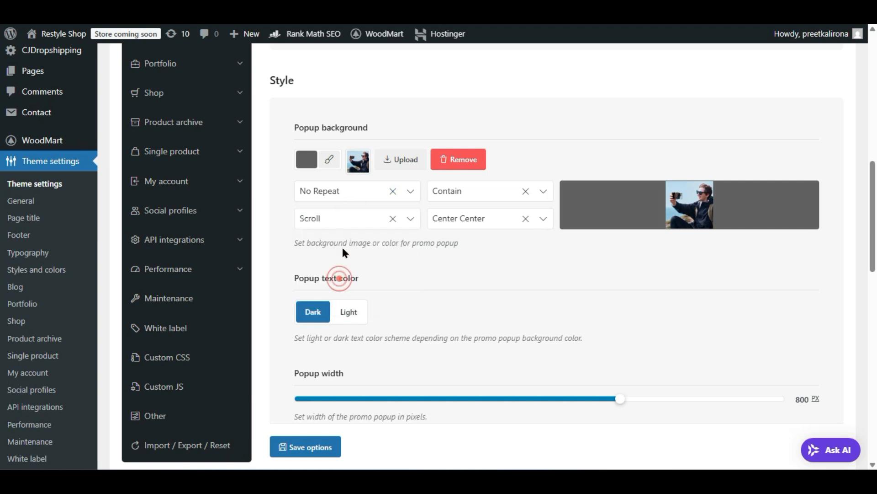
{"action": "left_click", "coordinate": [345, 222]}
{"action": "left_click", "coordinate": [342, 260]}
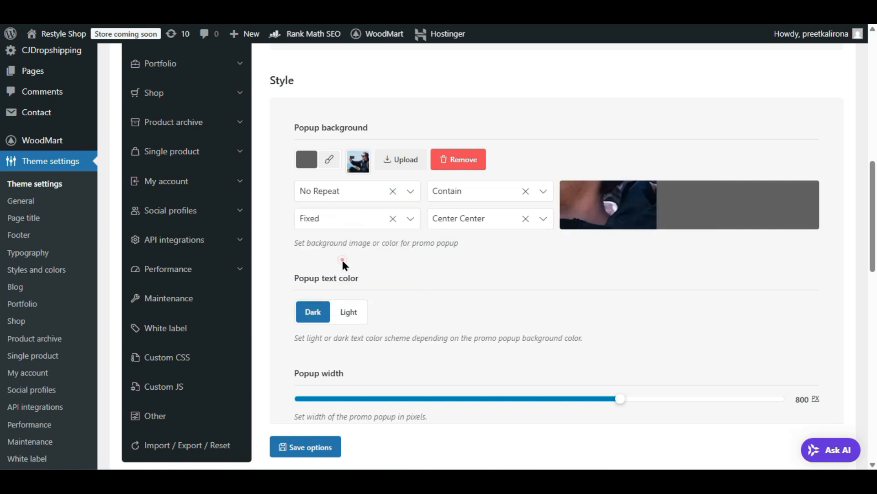
{"action": "left_click", "coordinate": [391, 221]}
{"action": "left_click", "coordinate": [451, 272]}
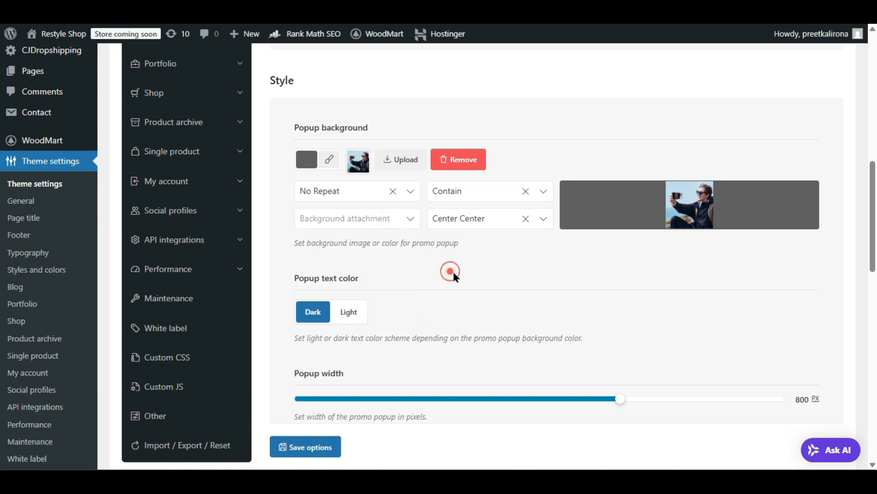
- Set the popup text color to Light, darken the background color to rgb(48,48,48) and save the options
{"action": "left_click", "coordinate": [349, 315]}
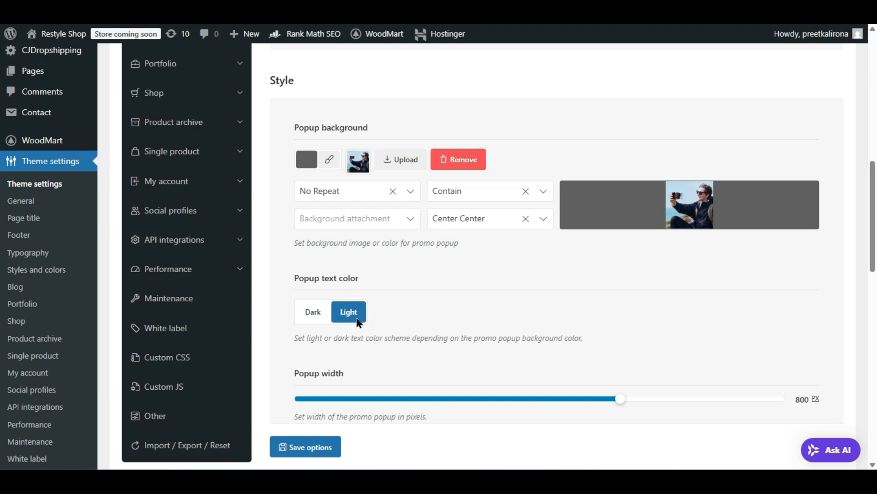
{"action": "left_click", "coordinate": [308, 160]}
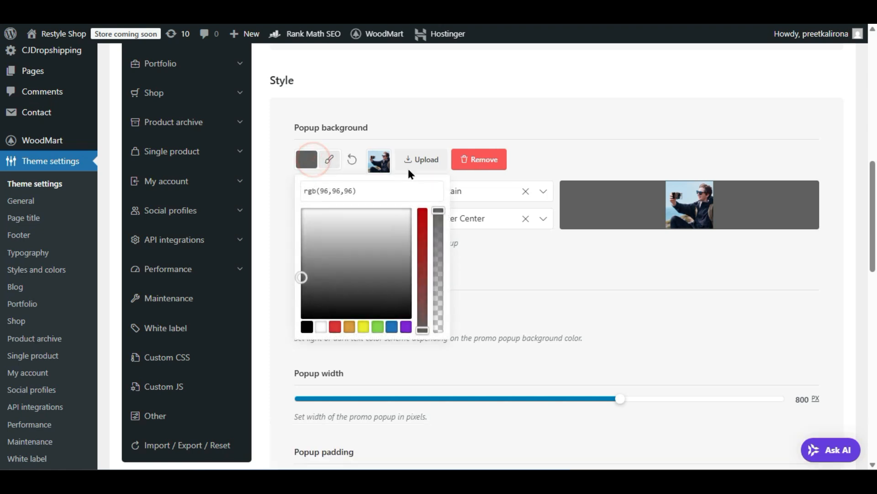
{"action": "left_click", "coordinate": [302, 298]}
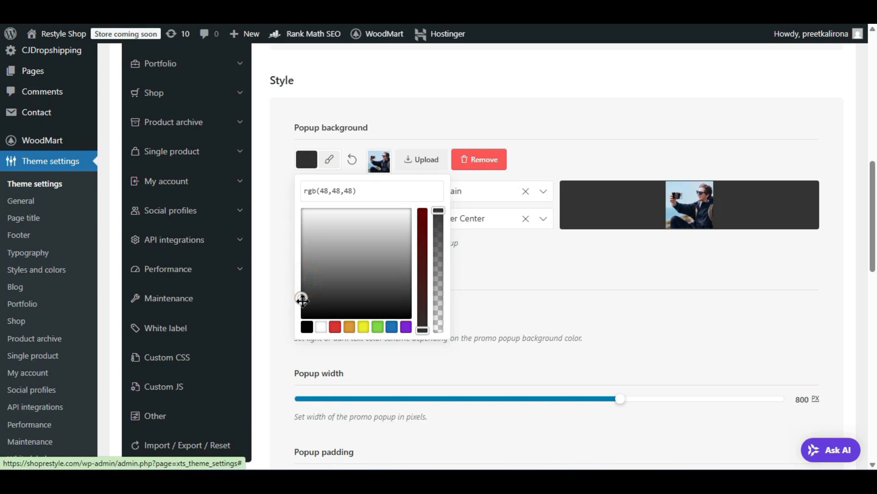
{"action": "left_click", "coordinate": [571, 335]}
{"action": "left_click", "coordinate": [316, 446]}
- Switch to the ShopRestyle storefront window, reload the page and check the promo popup's dark background, contained image and light text
{"action": "mouse_move", "coordinate": [617, 483]}
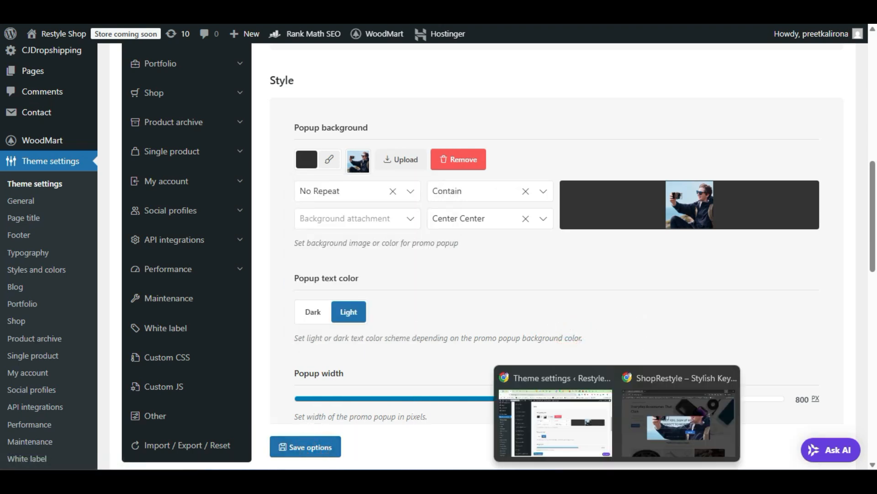
{"action": "left_click", "coordinate": [644, 425]}
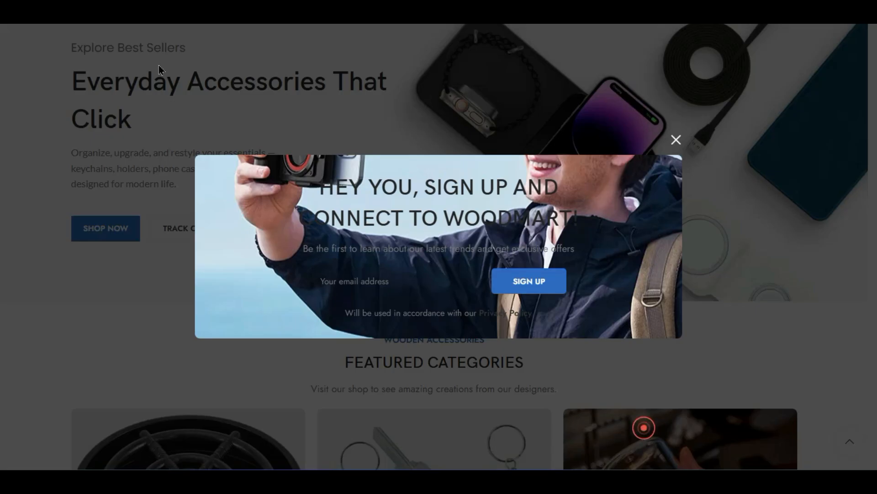
{"action": "left_click", "coordinate": [37, 96]}
{"action": "scroll", "coordinate": [34, 183], "scroll_direction": "down", "scroll_amount": 4}
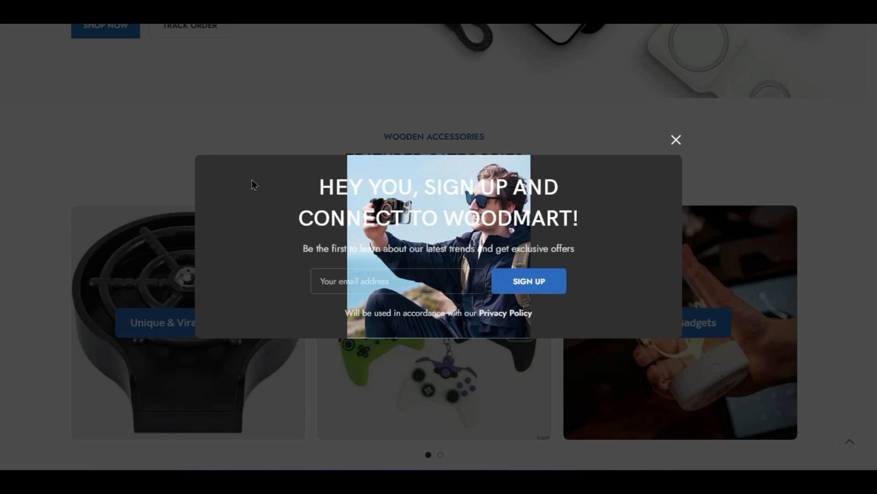
{"action": "right_click", "coordinate": [223, 380]}
{"action": "left_click", "coordinate": [208, 280]}
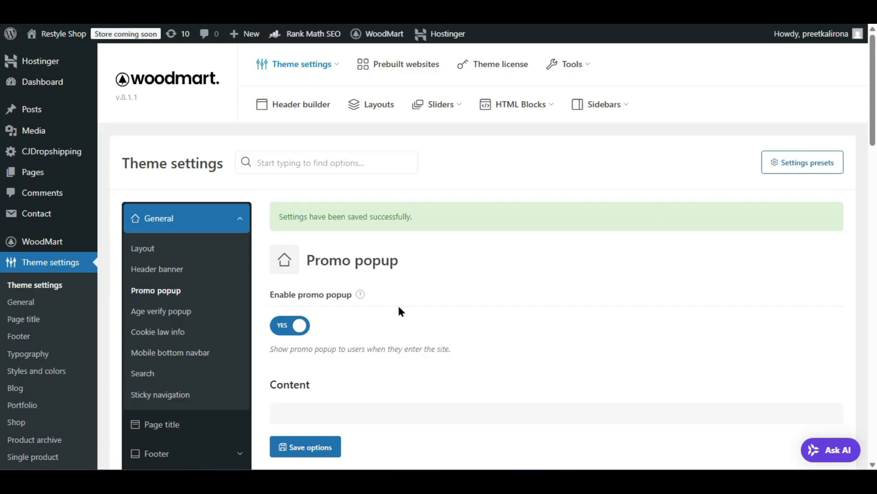
- Return to the Theme settings window, remove the popup's background image and set its background color to rgb(66,66,66)
{"action": "scroll", "coordinate": [398, 311], "scroll_direction": "down", "scroll_amount": 9}
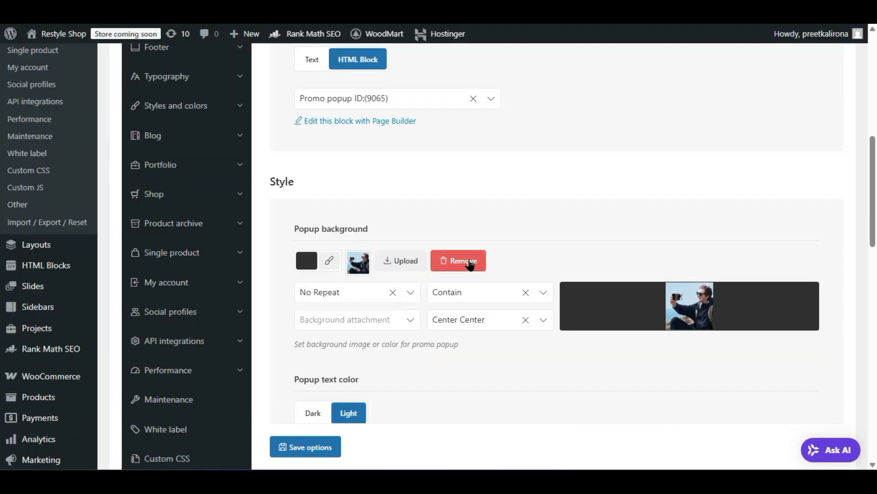
{"action": "left_click", "coordinate": [467, 259]}
{"action": "left_click", "coordinate": [307, 260]}
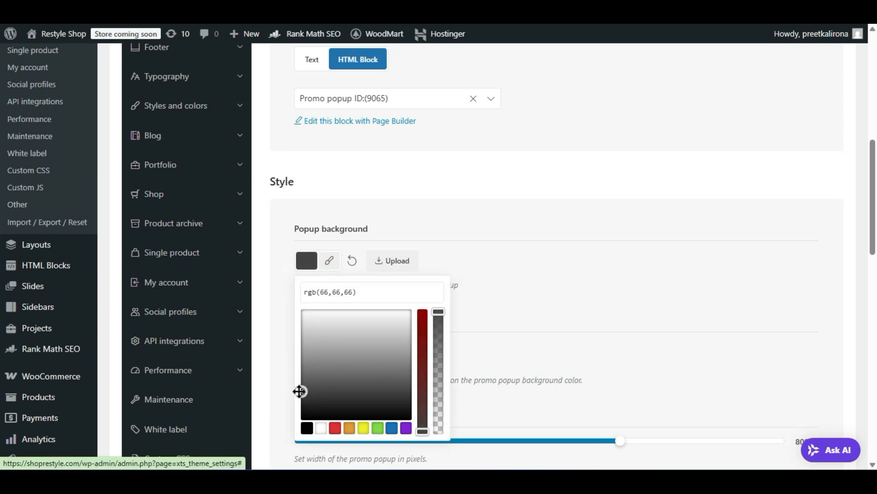
{"action": "left_click", "coordinate": [273, 363]}
- Set the popup background color to blue, rgb(30,115,190), and save the options
{"action": "scroll", "coordinate": [281, 343], "scroll_direction": "down", "scroll_amount": 2}
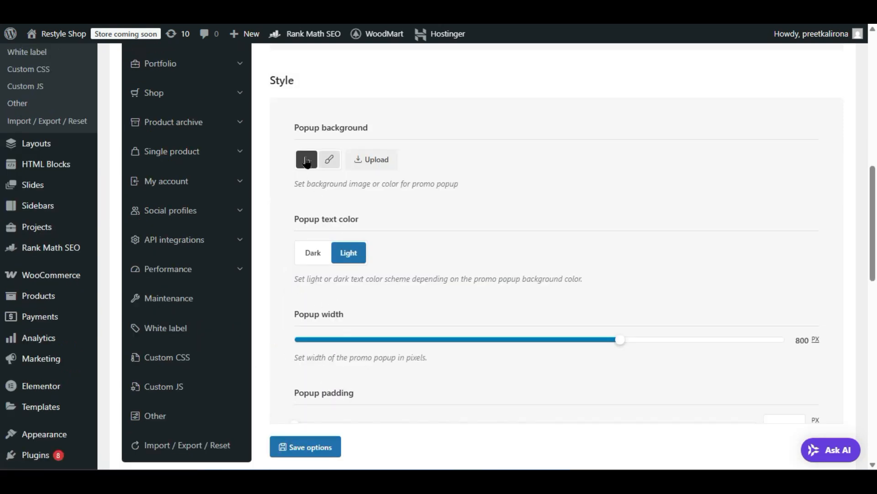
{"action": "left_click", "coordinate": [307, 159]}
{"action": "left_click", "coordinate": [391, 330]}
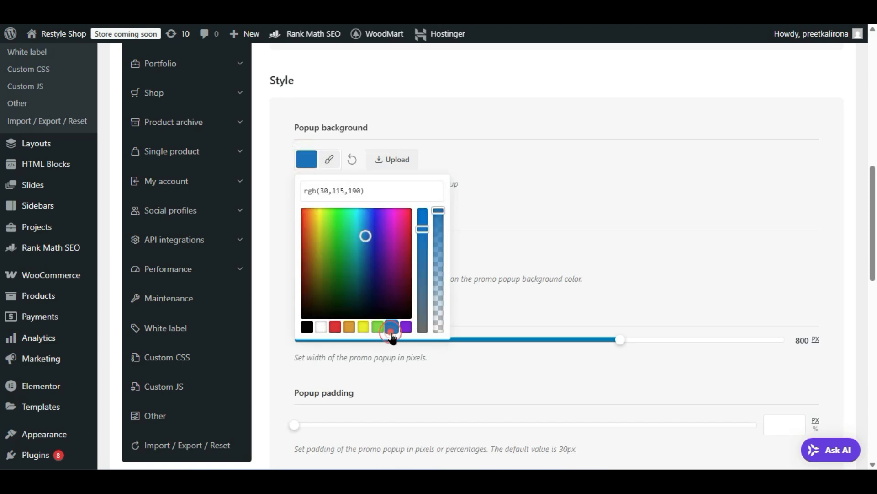
{"action": "left_click", "coordinate": [540, 194]}
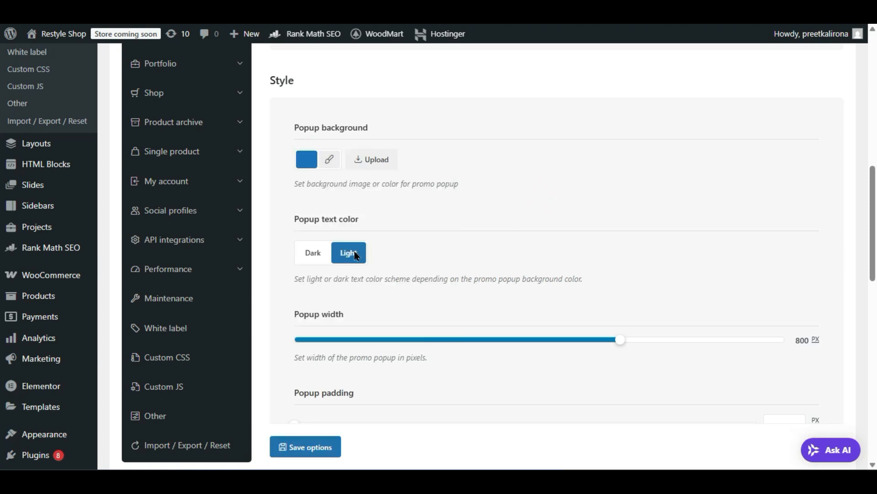
{"action": "scroll", "coordinate": [333, 336], "scroll_direction": "down", "scroll_amount": 2}
{"action": "left_click", "coordinate": [314, 446]}
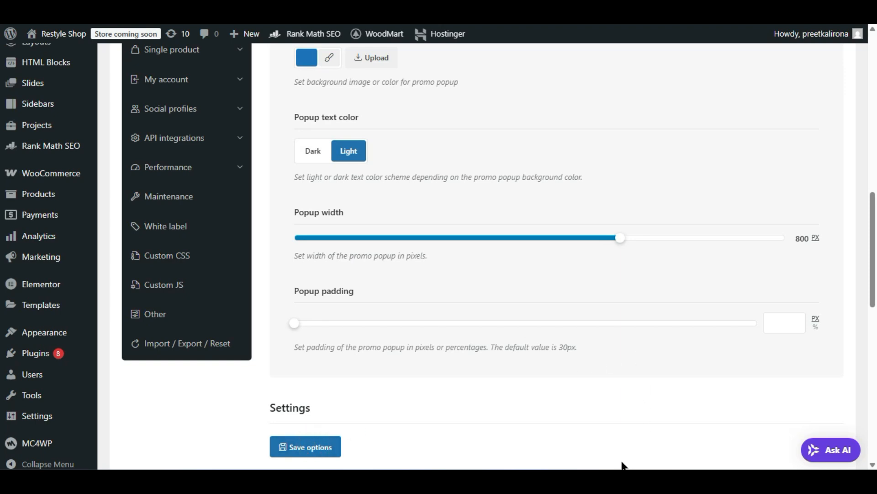
- Switch to the ShopRestyle storefront window, reload the page, check the promo popup's blue background and close the popup
{"action": "mouse_move", "coordinate": [618, 480]}
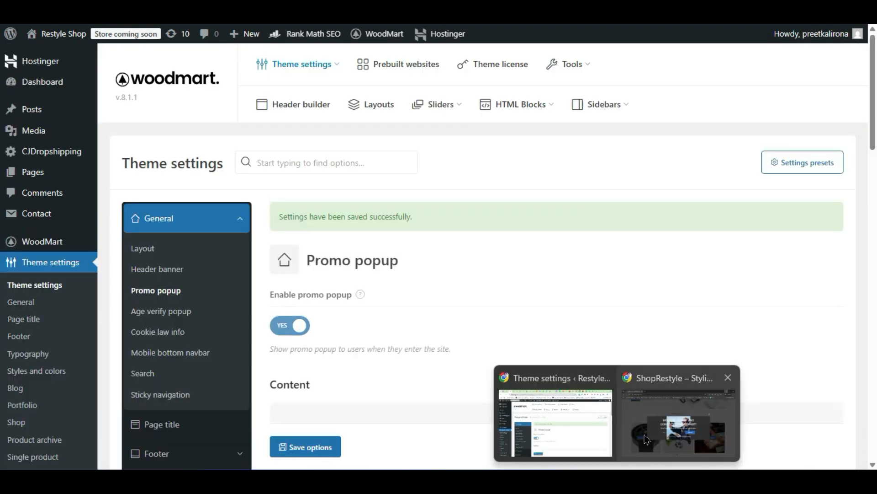
{"action": "left_click", "coordinate": [646, 431]}
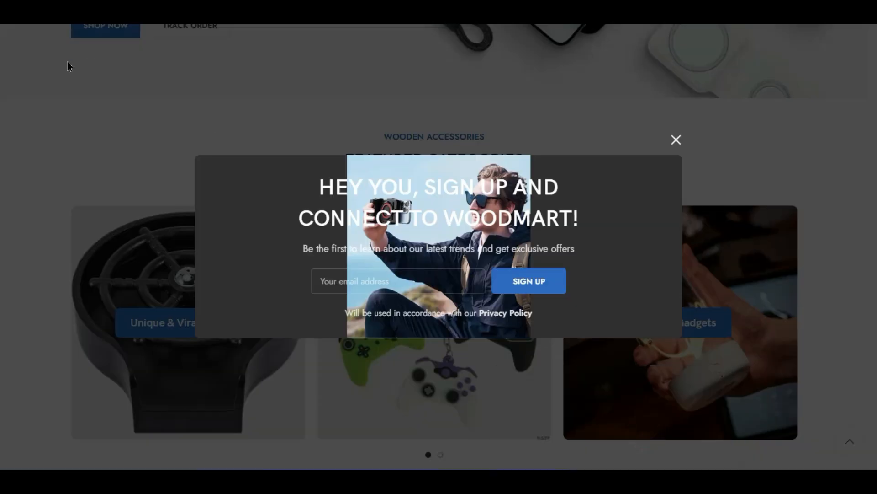
{"action": "left_click", "coordinate": [75, 73]}
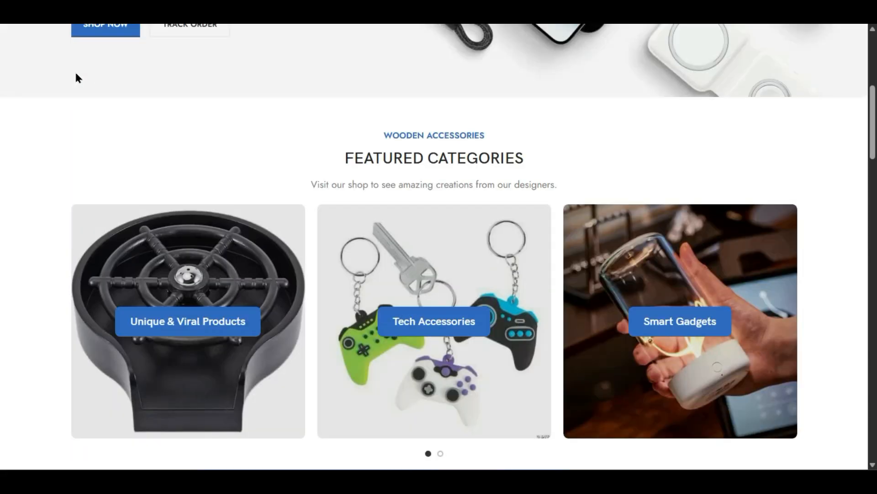
{"action": "scroll", "coordinate": [18, 193], "scroll_direction": "down", "scroll_amount": 4}
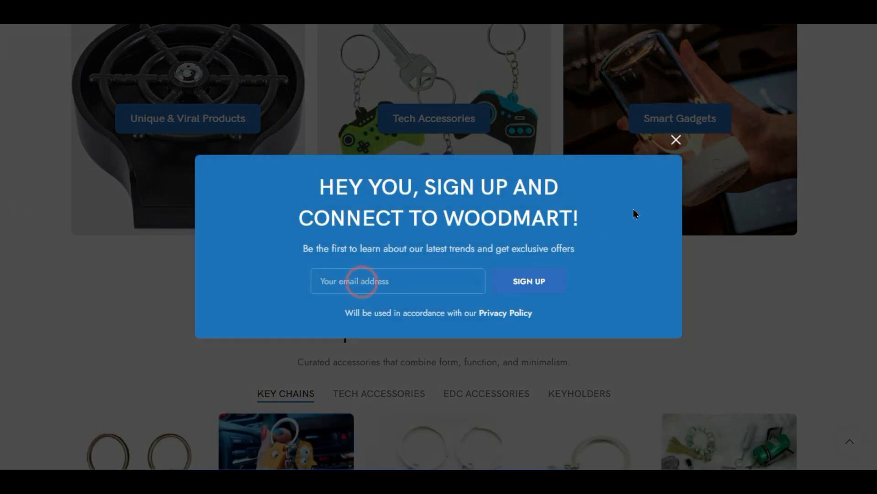
{"action": "left_click", "coordinate": [677, 142]}
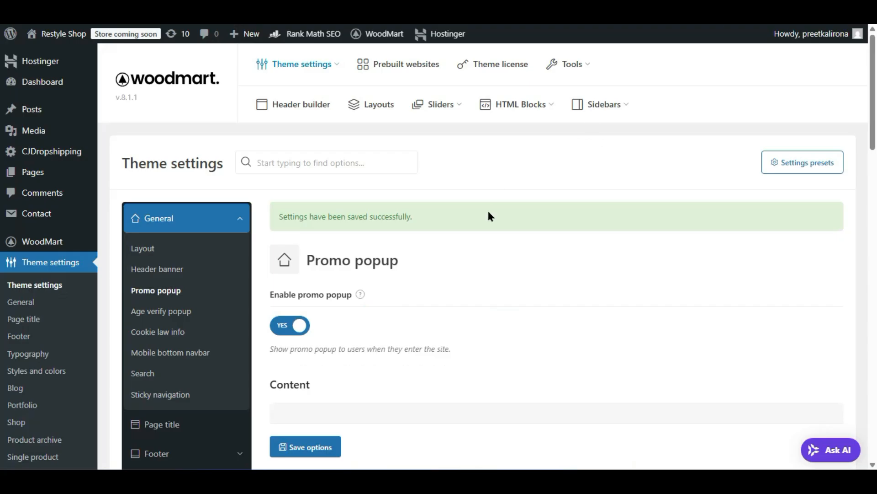
- Set the promo popup to show after User scroll
{"action": "scroll", "coordinate": [488, 214], "scroll_direction": "down", "scroll_amount": 10}
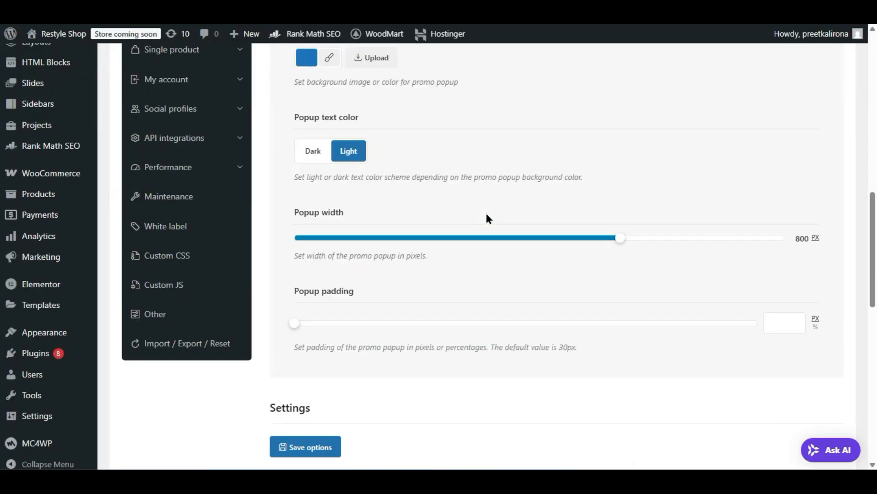
{"action": "scroll", "coordinate": [487, 215], "scroll_direction": "down", "scroll_amount": 6}
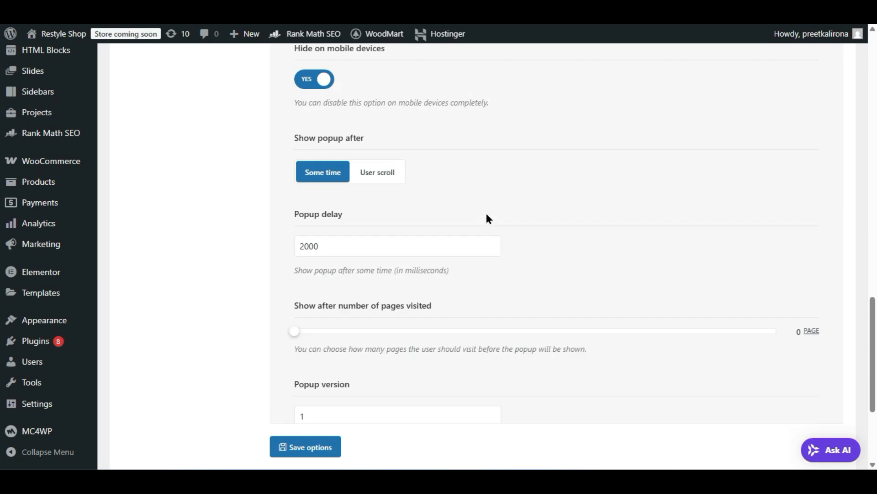
{"action": "scroll", "coordinate": [486, 215], "scroll_direction": "up", "scroll_amount": 5}
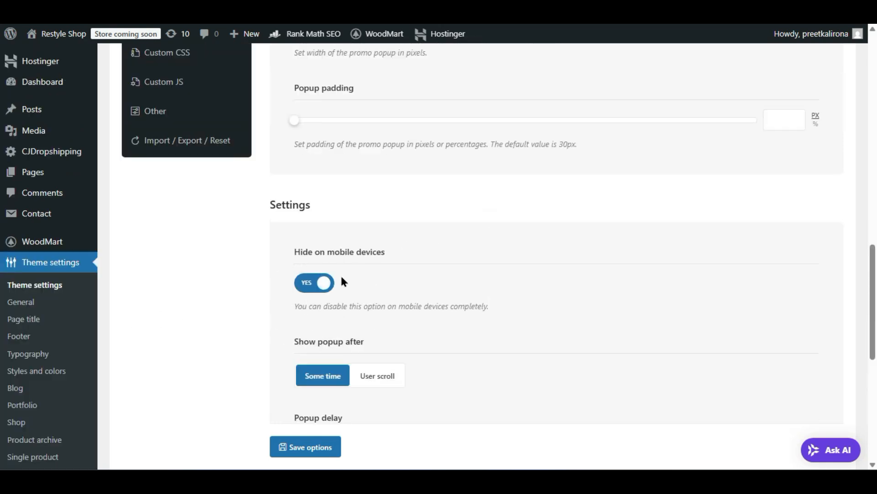
{"action": "scroll", "coordinate": [454, 283], "scroll_direction": "down", "scroll_amount": 2}
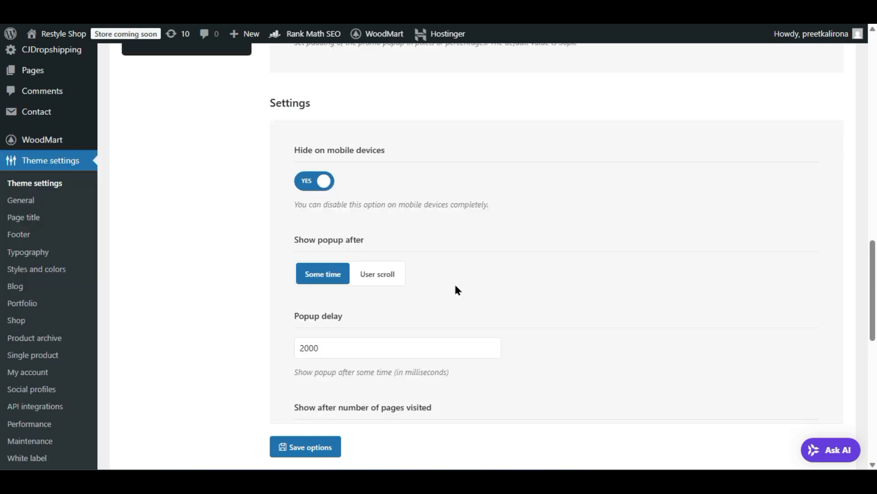
{"action": "scroll", "coordinate": [445, 286], "scroll_direction": "down", "scroll_amount": 2}
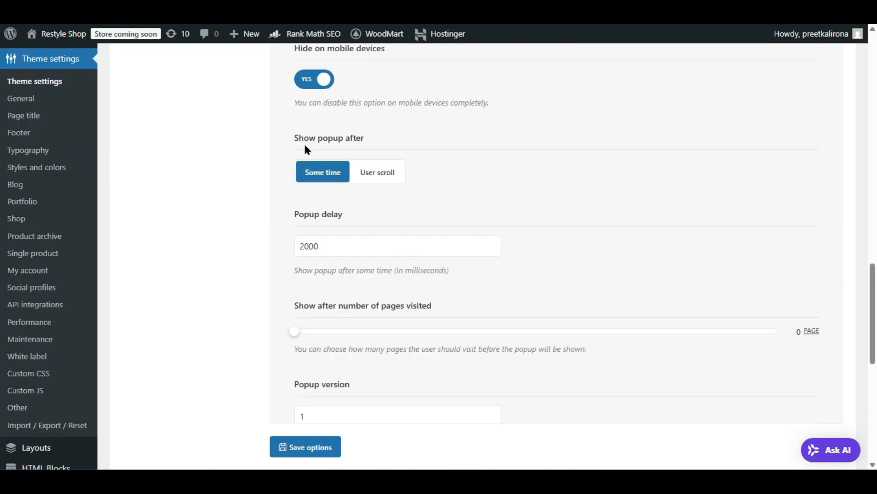
{"action": "left_click", "coordinate": [375, 170]}
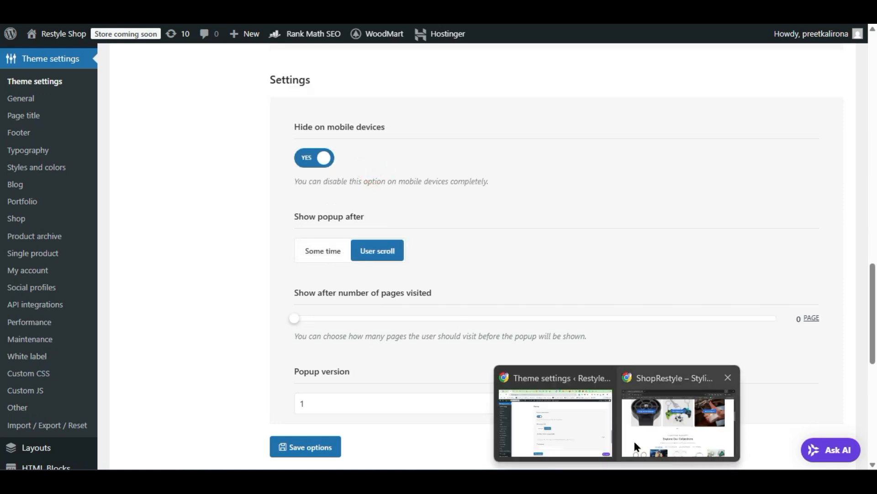
- Switch to the ShopRestyle storefront window and look through the home page to check whether the popup appears on scroll
{"action": "left_click", "coordinate": [634, 443]}
{"action": "scroll", "coordinate": [297, 297], "scroll_direction": "down", "scroll_amount": 2}
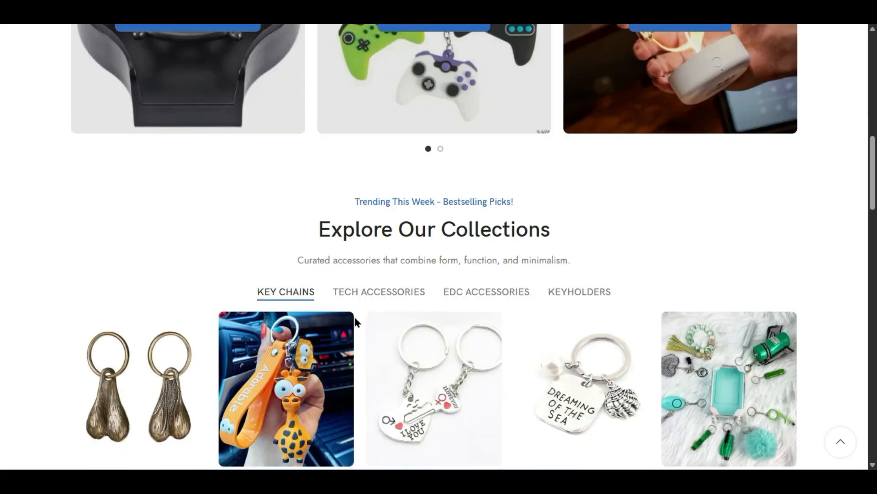
{"action": "scroll", "coordinate": [580, 255], "scroll_direction": "down", "scroll_amount": 15}
{"action": "scroll", "coordinate": [579, 255], "scroll_direction": "up", "scroll_amount": 20}
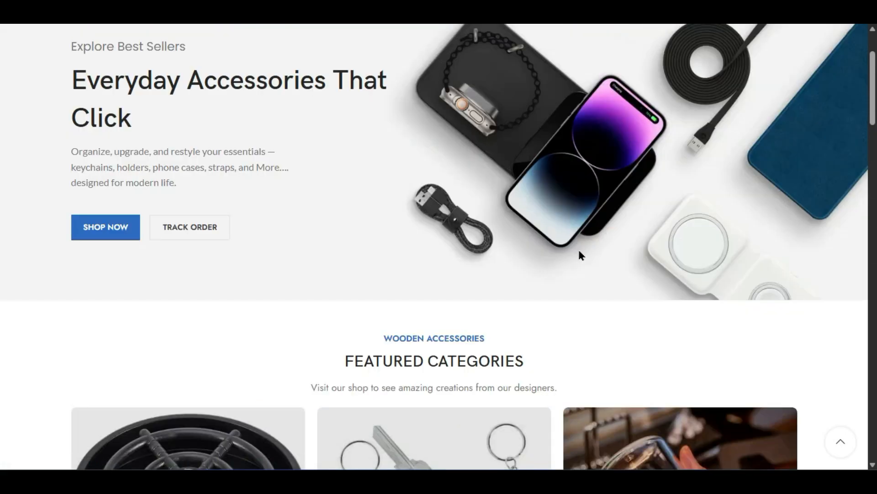
{"action": "scroll", "coordinate": [580, 255], "scroll_direction": "down", "scroll_amount": 18}
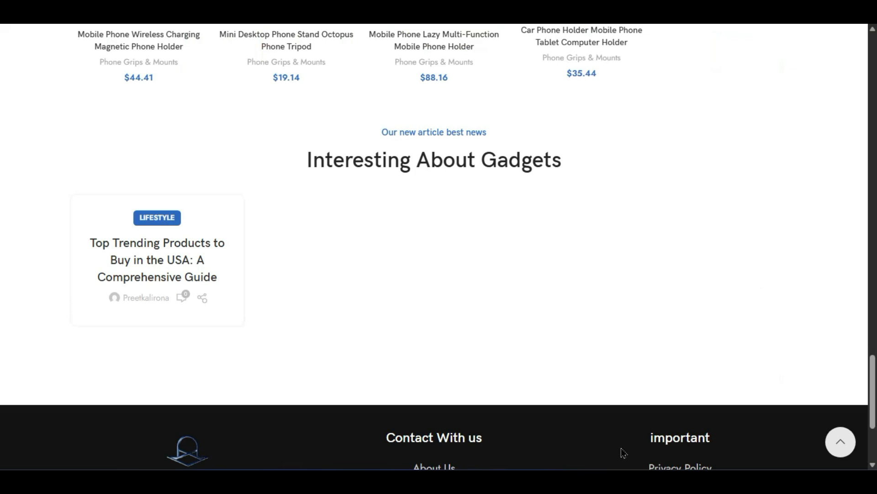
- Return to the Theme settings window, set the promo popup to show after Some time and review the popup delay
{"action": "left_click", "coordinate": [584, 425]}
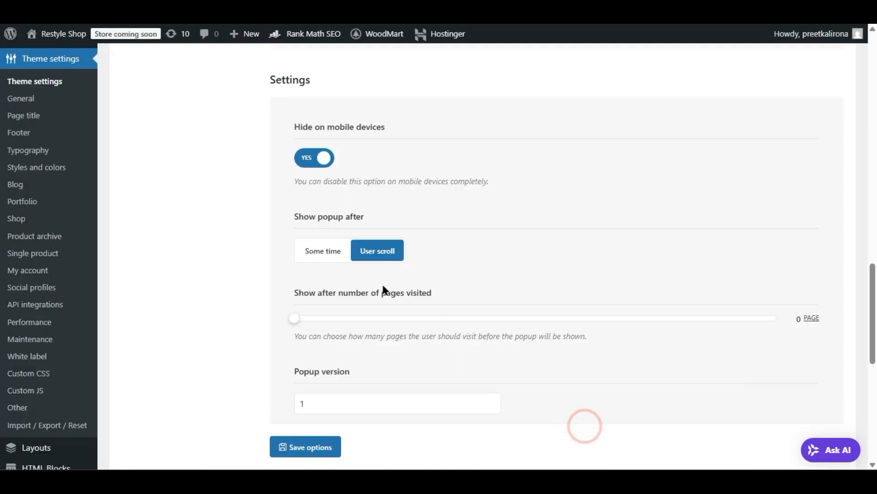
{"action": "left_click", "coordinate": [322, 258]}
{"action": "left_click_drag", "start_coordinate": [329, 245], "coordinate": [296, 254]}
{"action": "left_click", "coordinate": [273, 276]}
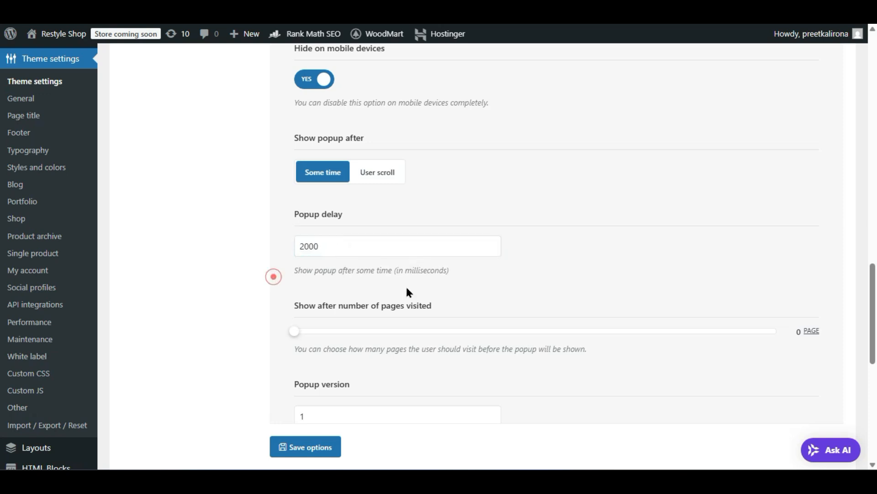
{"action": "double_click", "coordinate": [407, 270]}
{"action": "left_click", "coordinate": [480, 272]}
{"action": "left_click", "coordinate": [306, 246]}
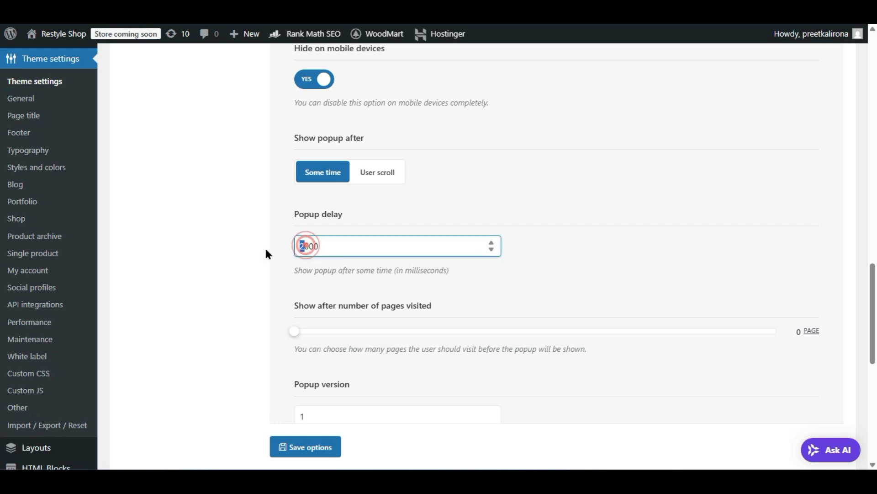
{"action": "double_click", "coordinate": [326, 250]}
{"action": "left_click", "coordinate": [284, 273]}
- Set the popup to show after 2 pages visited
{"action": "scroll", "coordinate": [305, 288], "scroll_direction": "down", "scroll_amount": 2}
{"action": "scroll", "coordinate": [305, 290], "scroll_direction": "down", "scroll_amount": 2}
{"action": "scroll", "coordinate": [305, 283], "scroll_direction": "up", "scroll_amount": 2}
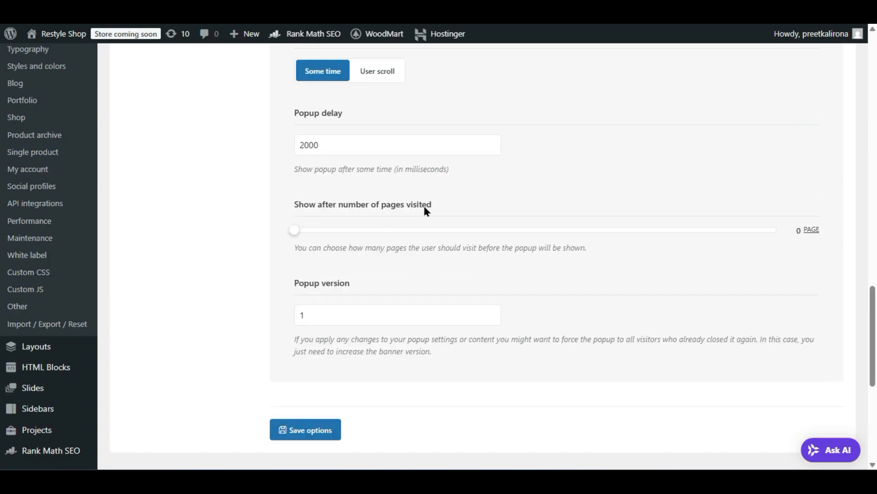
{"action": "left_click_drag", "start_coordinate": [299, 232], "coordinate": [326, 231]}
{"action": "left_click", "coordinate": [378, 227]}
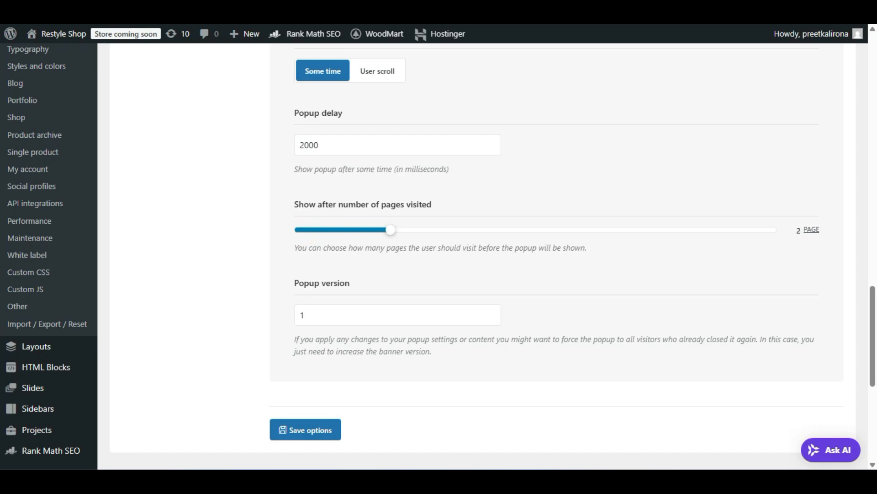
- Switch to the ShopRestyle storefront window, reload it and visit the Smart Gadgets and Unique Products pages to check for the popup
{"action": "left_click", "coordinate": [639, 441]}
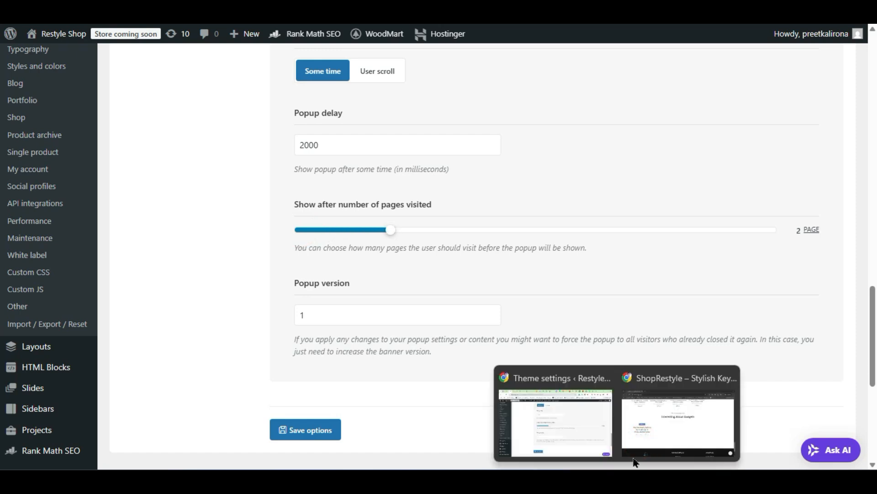
{"action": "left_click", "coordinate": [639, 432]}
{"action": "key", "text": "F5"}
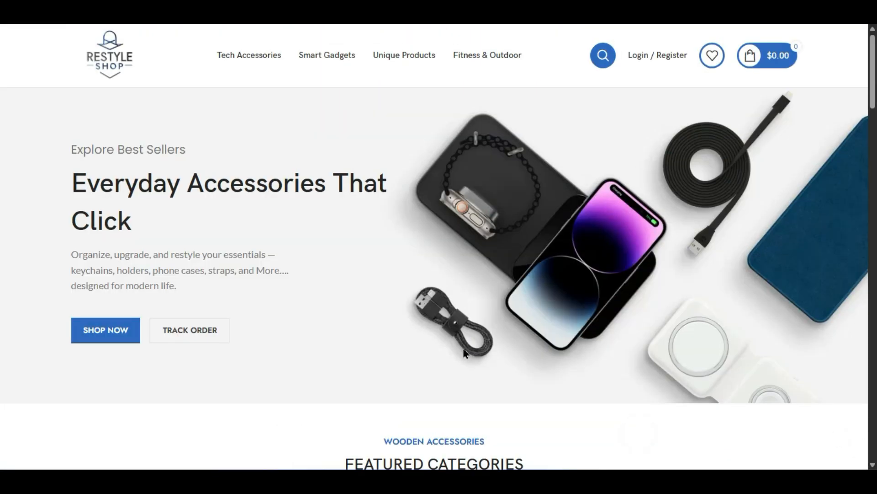
{"action": "left_click", "coordinate": [336, 51]}
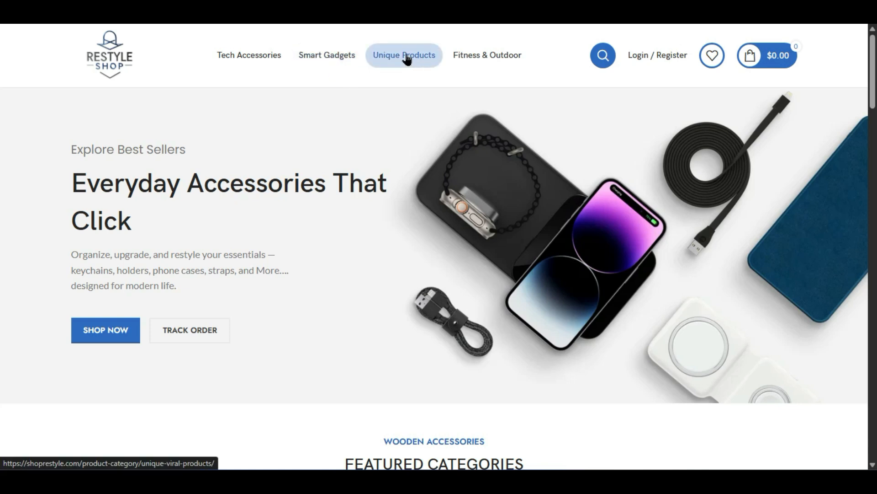
{"action": "left_click", "coordinate": [429, 56]}
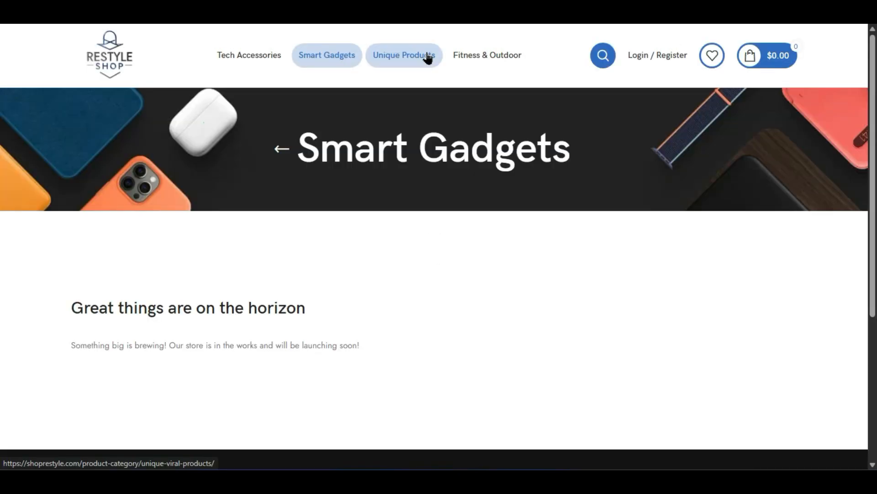
{"action": "left_click", "coordinate": [429, 57]}
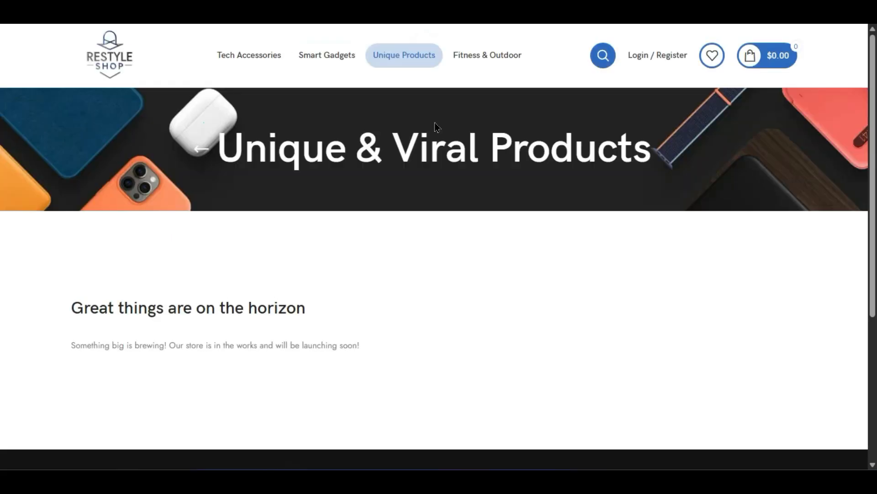
{"action": "scroll", "coordinate": [364, 346], "scroll_direction": "down", "scroll_amount": 5}
{"action": "scroll", "coordinate": [364, 347], "scroll_direction": "up", "scroll_amount": 5}
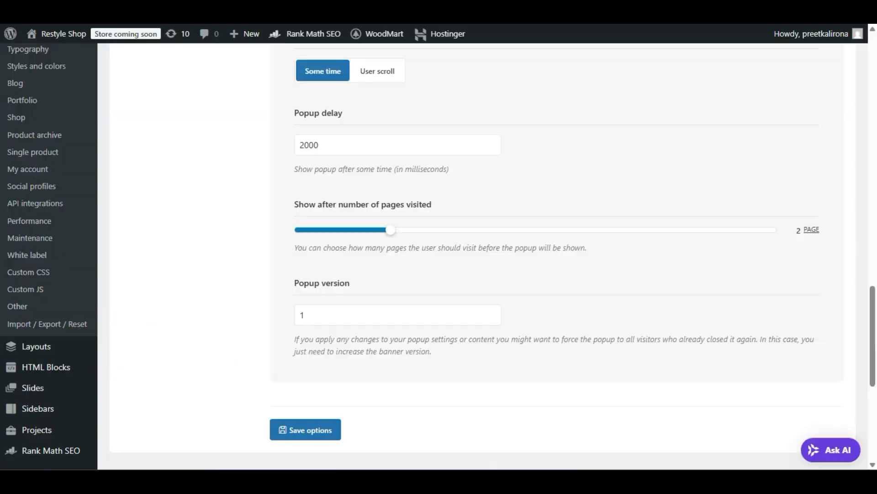
- In the Theme settings window, set the number of pages visited before the popup to 0 and highlight the popup version value
{"action": "left_click_drag", "start_coordinate": [293, 205], "coordinate": [429, 207]}
{"action": "left_click", "coordinate": [443, 207]}
{"action": "mouse_move", "coordinate": [386, 228]}
{"action": "left_mouse_down"}
{"action": "mouse_move", "coordinate": [486, 238]}
{"action": "mouse_move", "coordinate": [301, 243]}
{"action": "left_mouse_up"}
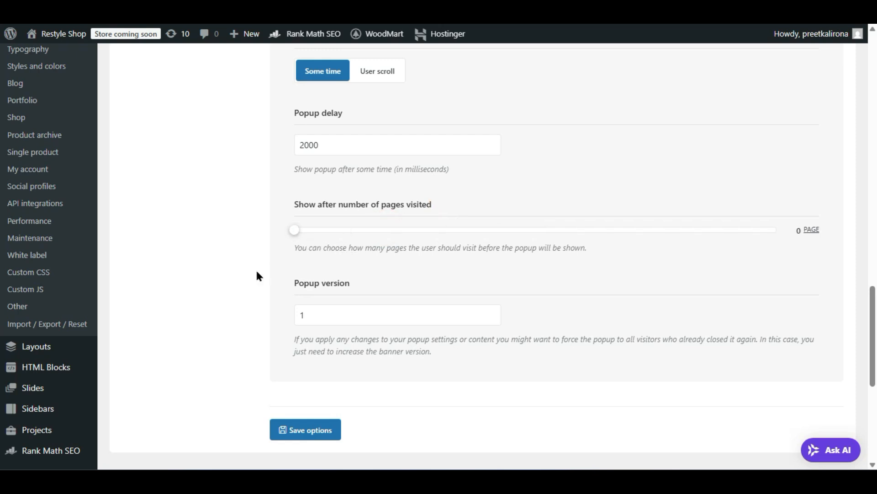
{"action": "left_click", "coordinate": [330, 321]}
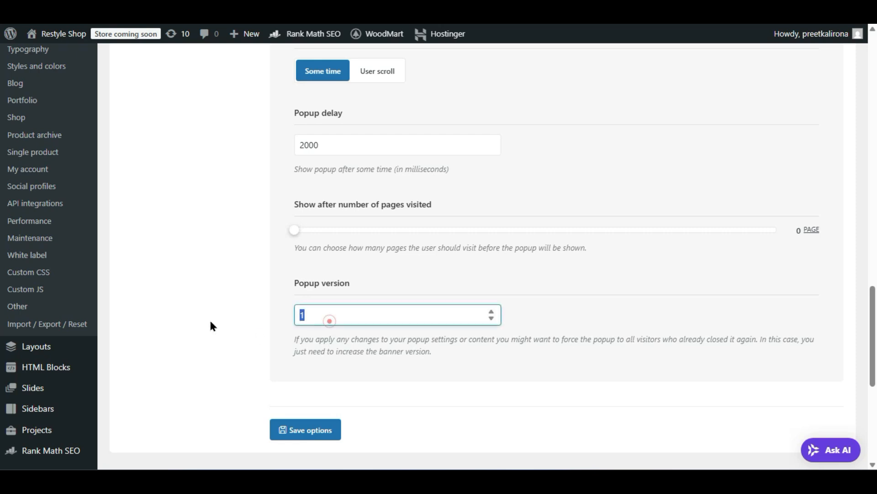
- Review the promo popup's enable switch, content, style and settings sections
{"action": "scroll", "coordinate": [188, 314], "scroll_direction": "up", "scroll_amount": 10}
{"action": "scroll", "coordinate": [189, 321], "scroll_direction": "up", "scroll_amount": 5}
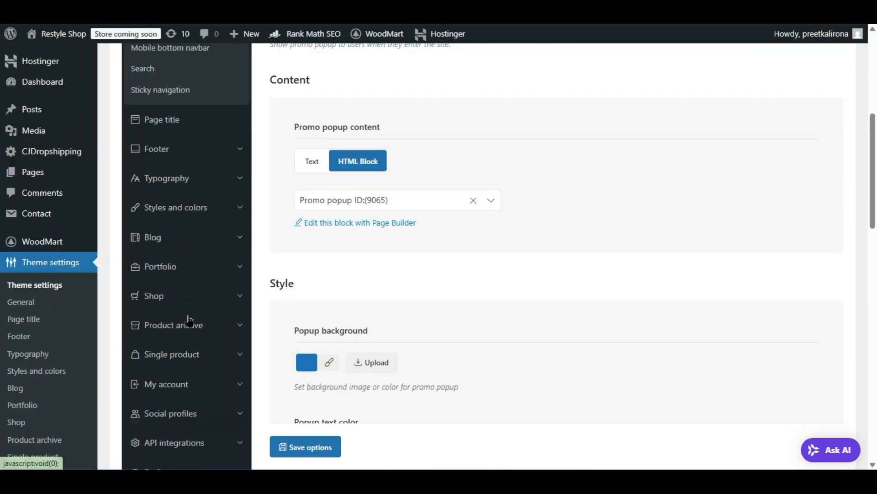
{"action": "scroll", "coordinate": [455, 322], "scroll_direction": "up", "scroll_amount": 2}
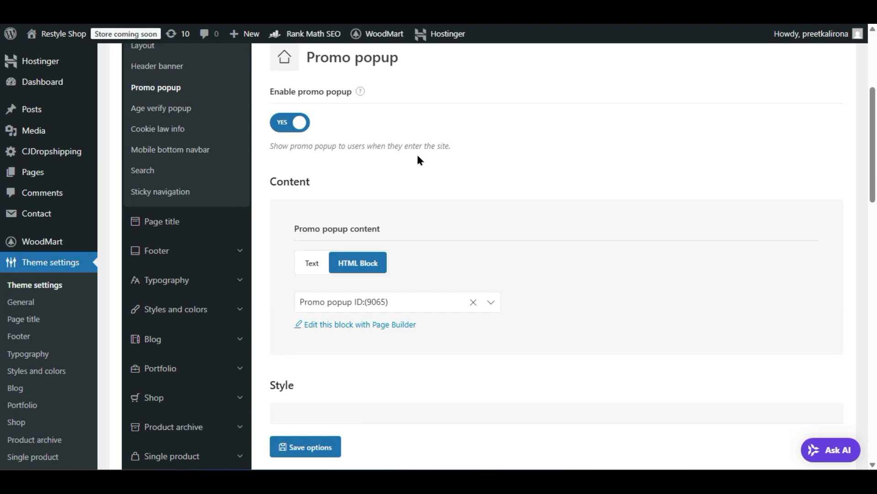
{"action": "scroll", "coordinate": [419, 159], "scroll_direction": "down", "scroll_amount": 5}
{"action": "scroll", "coordinate": [418, 161], "scroll_direction": "down", "scroll_amount": 8}
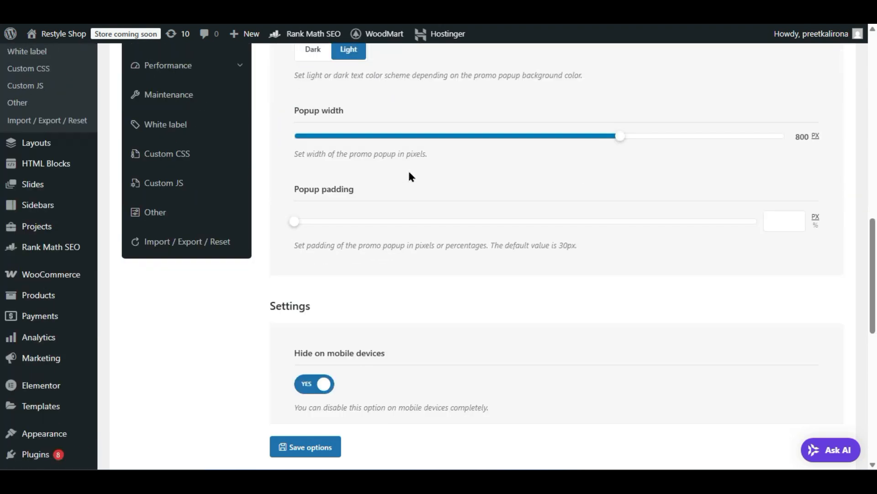
{"action": "scroll", "coordinate": [393, 187], "scroll_direction": "up", "scroll_amount": 6}
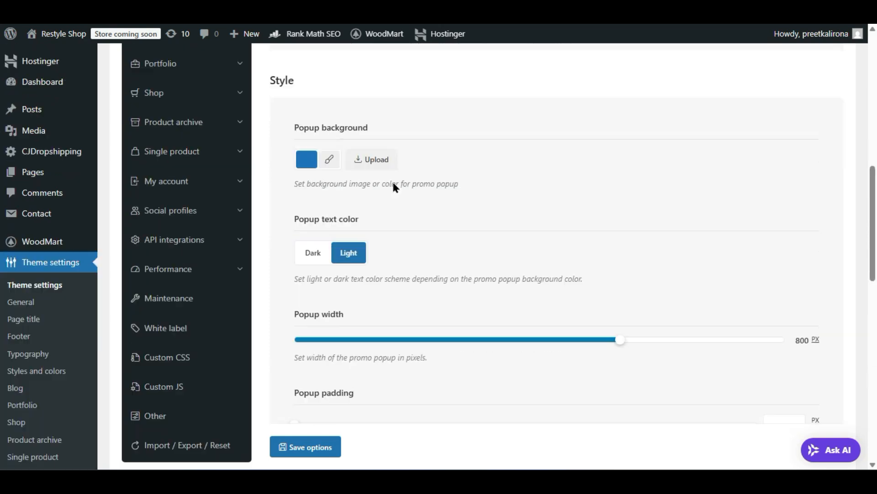
{"action": "scroll", "coordinate": [393, 183], "scroll_direction": "up", "scroll_amount": 2}
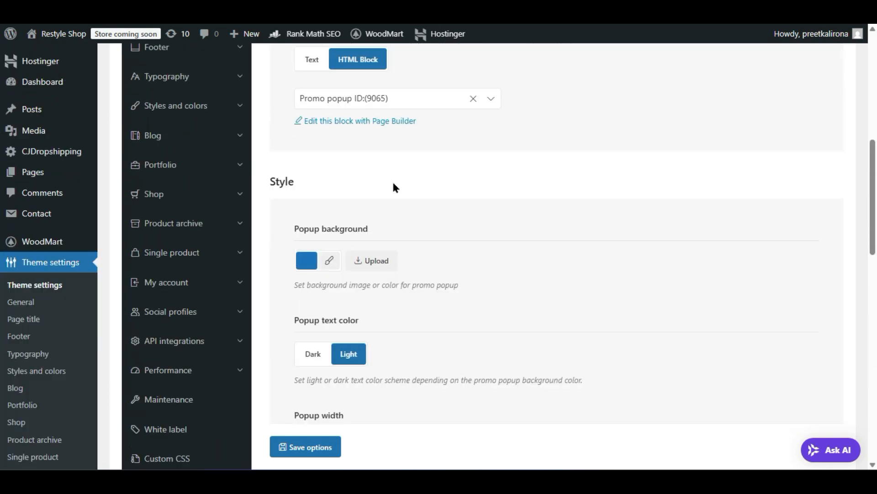
{"action": "scroll", "coordinate": [392, 183], "scroll_direction": "up", "scroll_amount": 2}
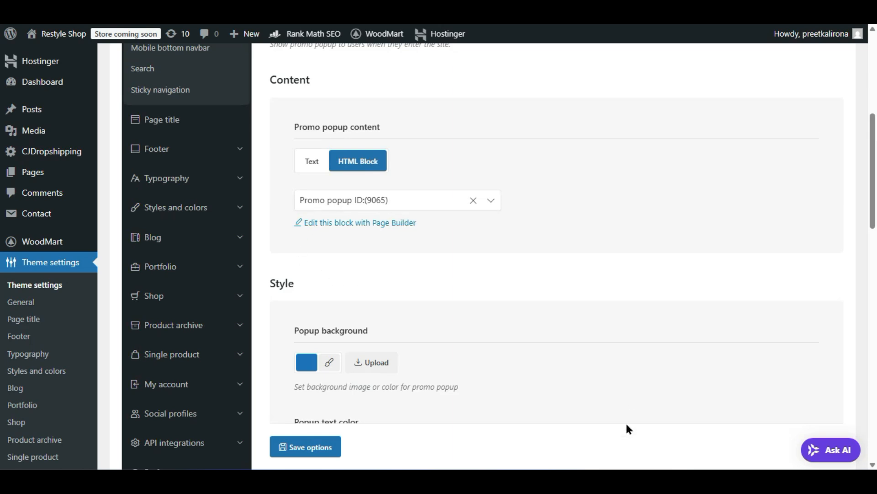
- Switch to the ShopRestyle storefront window, open the home page, reload it and look through its sections to check for the popup
{"action": "left_click", "coordinate": [644, 423]}
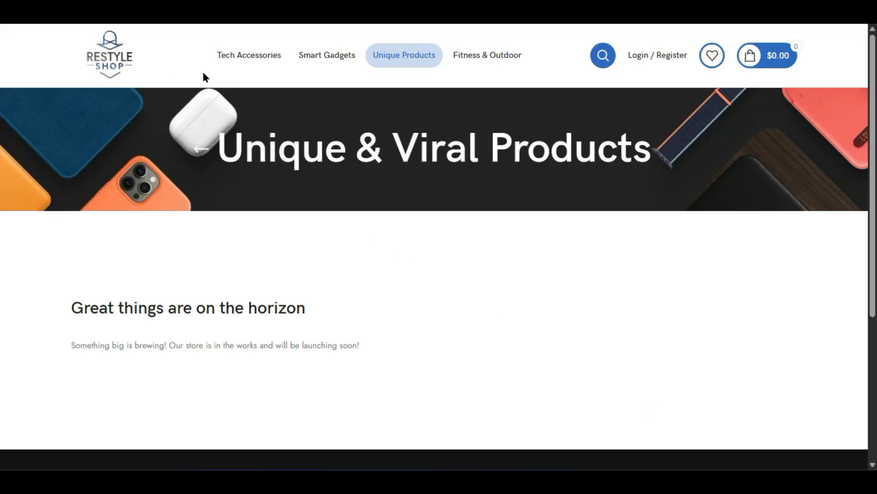
{"action": "left_click", "coordinate": [90, 63]}
{"action": "left_click", "coordinate": [106, 68]}
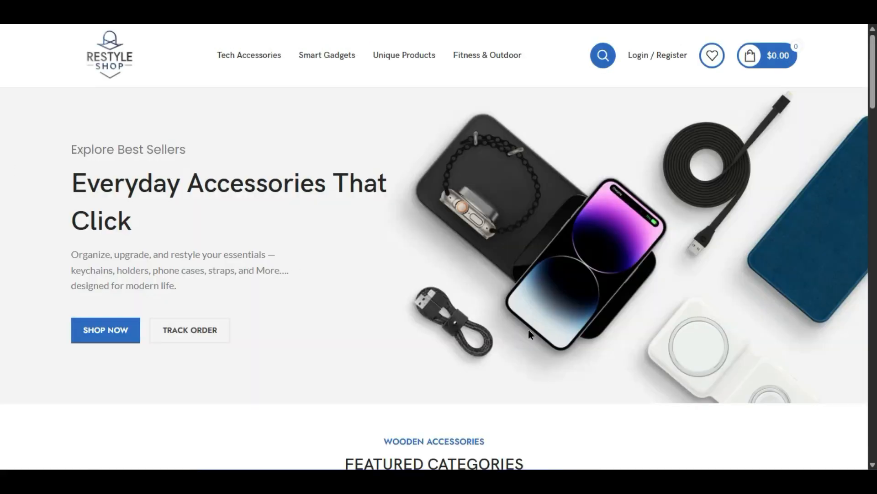
{"action": "scroll", "coordinate": [529, 334], "scroll_direction": "down", "scroll_amount": 10}
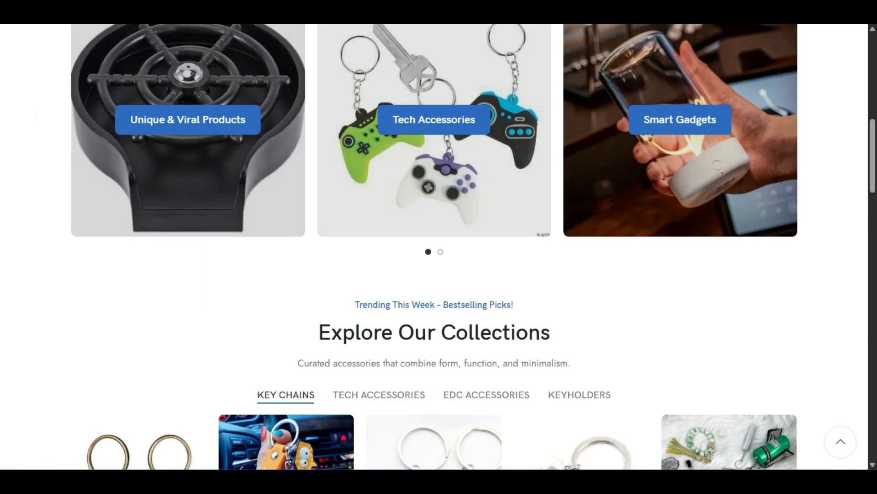
{"action": "scroll", "coordinate": [10, 166], "scroll_direction": "up", "scroll_amount": 10}
{"action": "key", "text": "F5"}
{"action": "scroll", "coordinate": [63, 177], "scroll_direction": "down", "scroll_amount": 10}
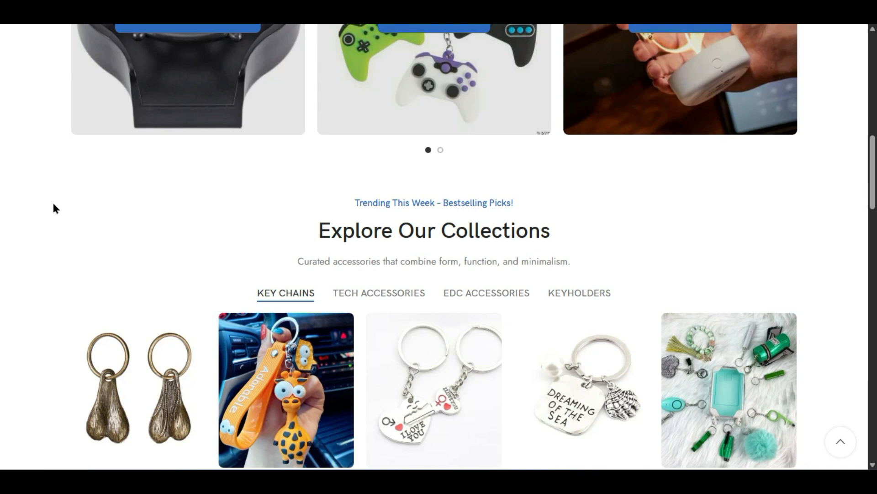
{"action": "scroll", "coordinate": [54, 208], "scroll_direction": "up", "scroll_amount": 8}
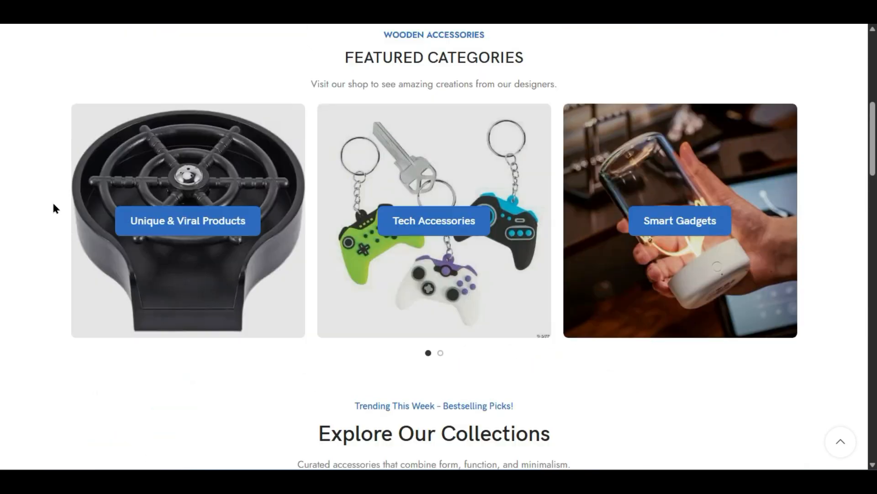
{"action": "scroll", "coordinate": [53, 208], "scroll_direction": "down", "scroll_amount": 10}
{"action": "scroll", "coordinate": [53, 208], "scroll_direction": "down", "scroll_amount": 15}
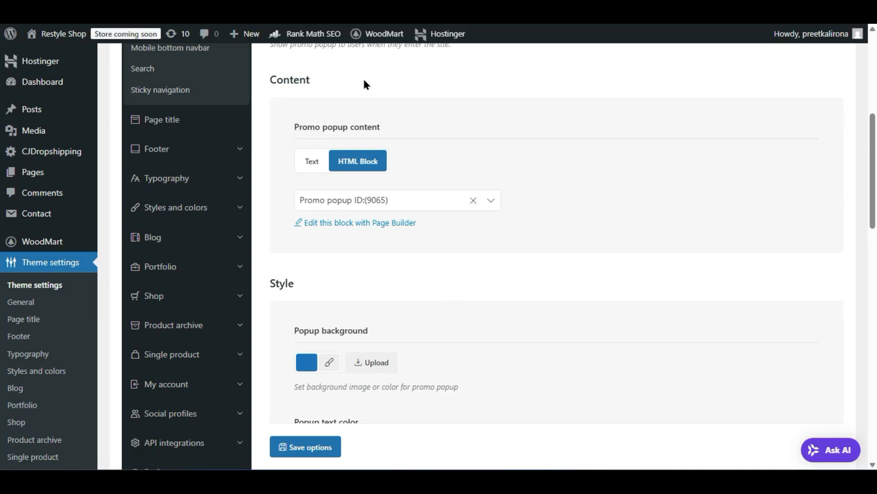
- Look through the HTML blocks available for the promo popup content without changing the selected one
{"action": "left_click", "coordinate": [330, 203]}
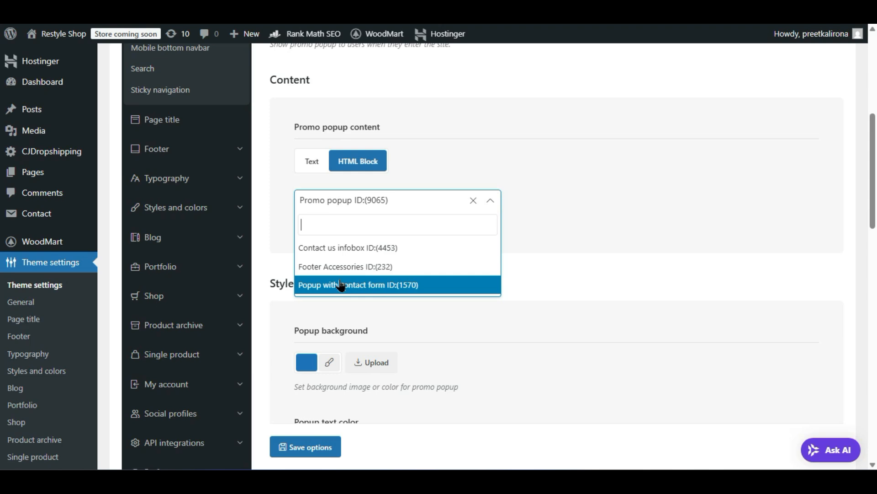
{"action": "left_click", "coordinate": [649, 258]}
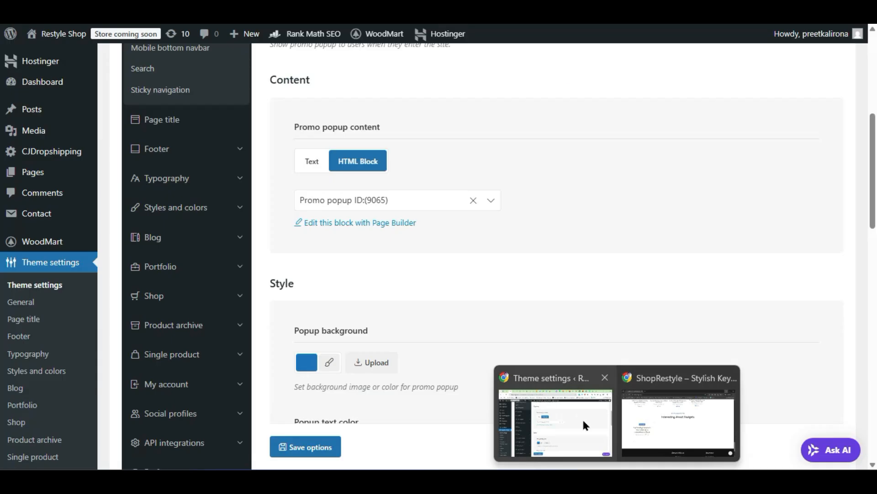
{"action": "left_click", "coordinate": [572, 415]}
- Switch to the ShopRestyle storefront window and look through the home page sections, from the hero banner to the tech accessories
{"action": "left_click", "coordinate": [634, 409]}
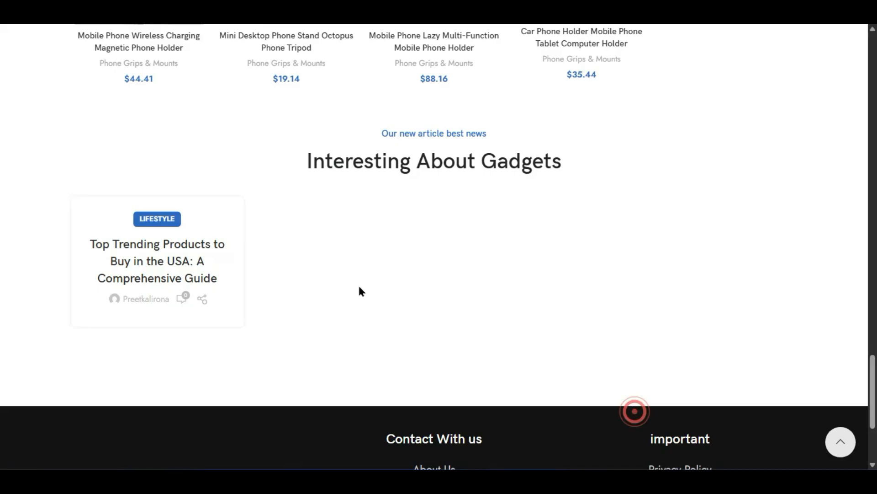
{"action": "scroll", "coordinate": [359, 285], "scroll_direction": "up", "scroll_amount": 15}
{"action": "scroll", "coordinate": [359, 290], "scroll_direction": "up", "scroll_amount": 10}
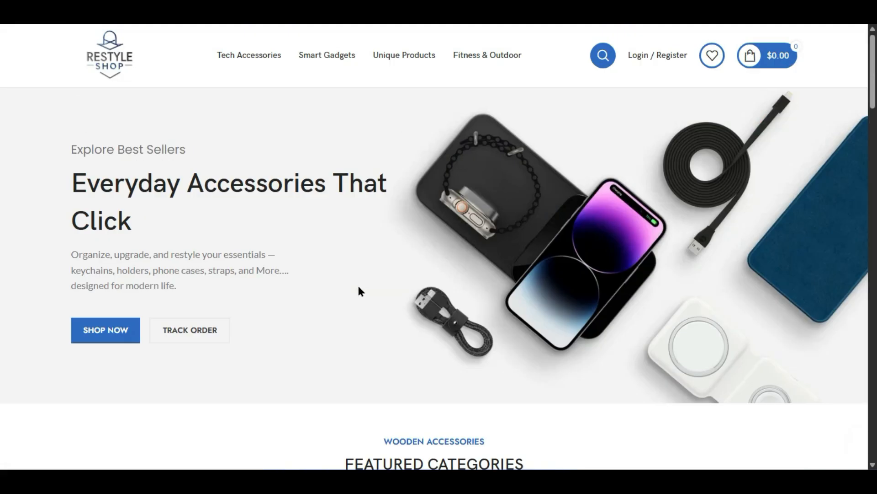
{"action": "scroll", "coordinate": [358, 289], "scroll_direction": "down", "scroll_amount": 8}
{"action": "scroll", "coordinate": [359, 292], "scroll_direction": "down", "scroll_amount": 4}
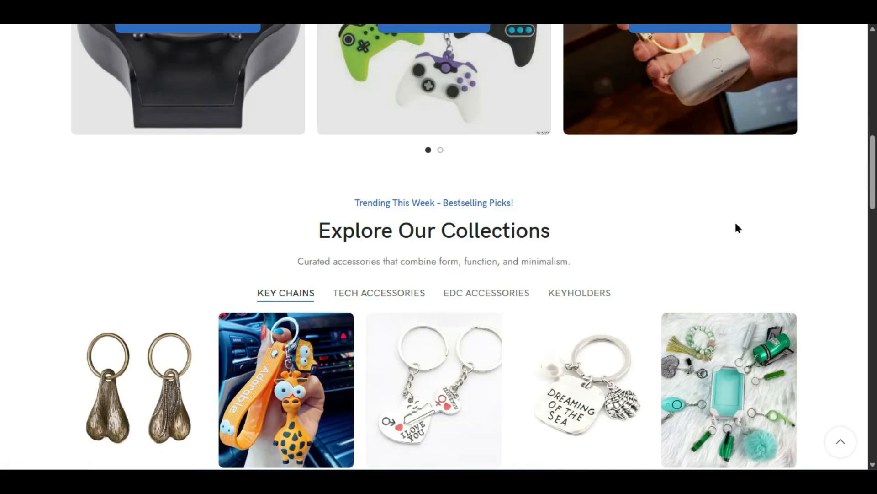
{"action": "scroll", "coordinate": [113, 158], "scroll_direction": "down", "scroll_amount": 4}
{"action": "scroll", "coordinate": [439, 247], "scroll_direction": "down", "scroll_amount": 8}
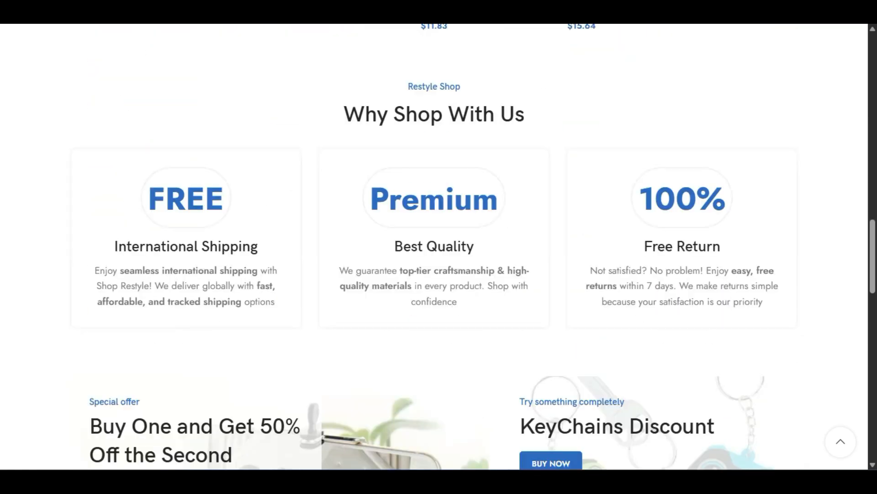
{"action": "scroll", "coordinate": [438, 246], "scroll_direction": "up", "scroll_amount": 2}
{"action": "scroll", "coordinate": [439, 247], "scroll_direction": "down", "scroll_amount": 2}
{"action": "scroll", "coordinate": [439, 246], "scroll_direction": "down", "scroll_amount": 4}
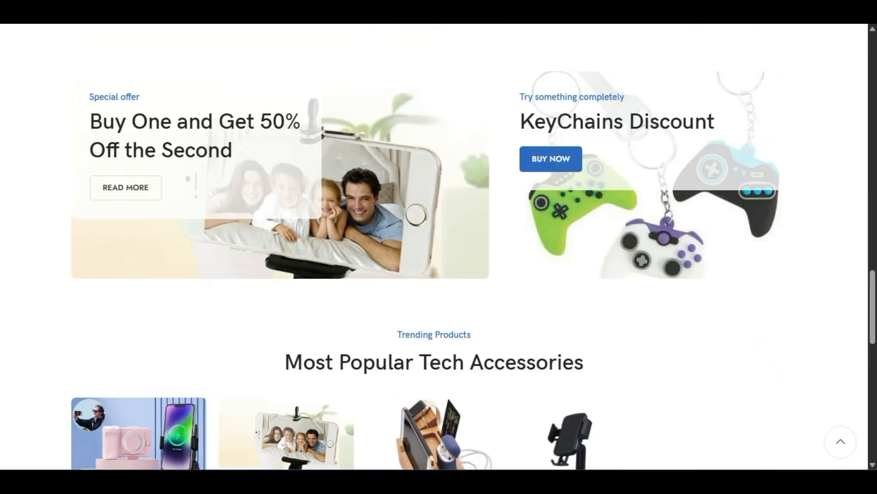
{"action": "scroll", "coordinate": [439, 247], "scroll_direction": "up", "scroll_amount": 2}
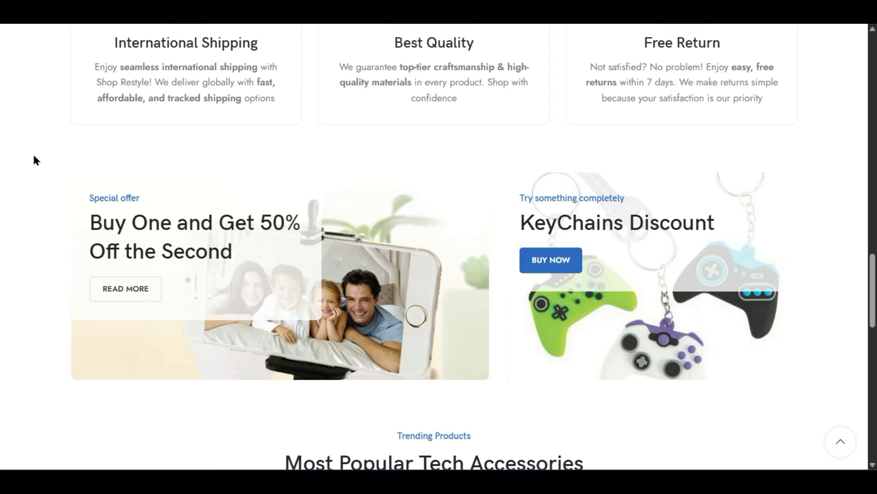
{"action": "scroll", "coordinate": [37, 204], "scroll_direction": "up", "scroll_amount": 10}
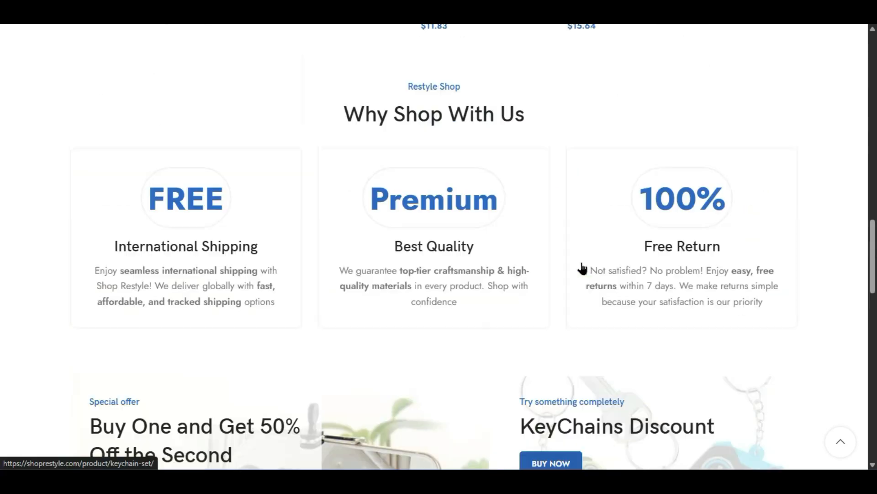
{"action": "scroll", "coordinate": [37, 204], "scroll_direction": "up", "scroll_amount": 8}
{"action": "scroll", "coordinate": [77, 276], "scroll_direction": "down", "scroll_amount": 15}
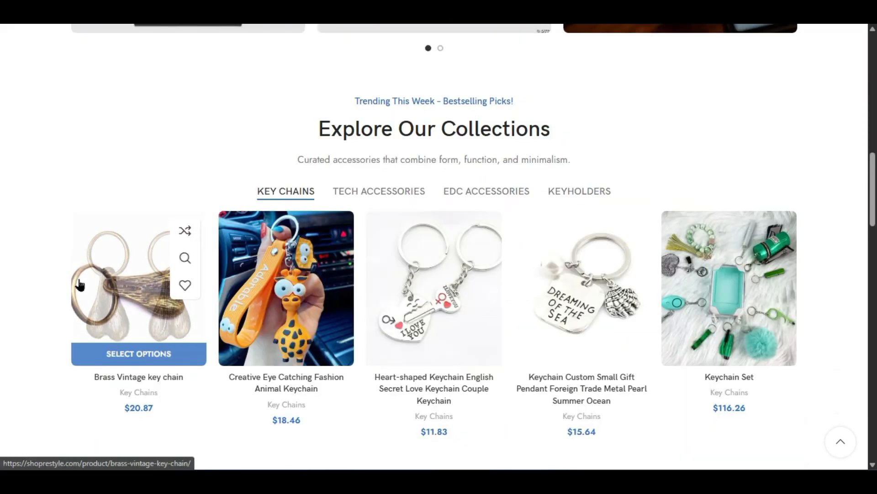
{"action": "scroll", "coordinate": [80, 284], "scroll_direction": "down", "scroll_amount": 13}
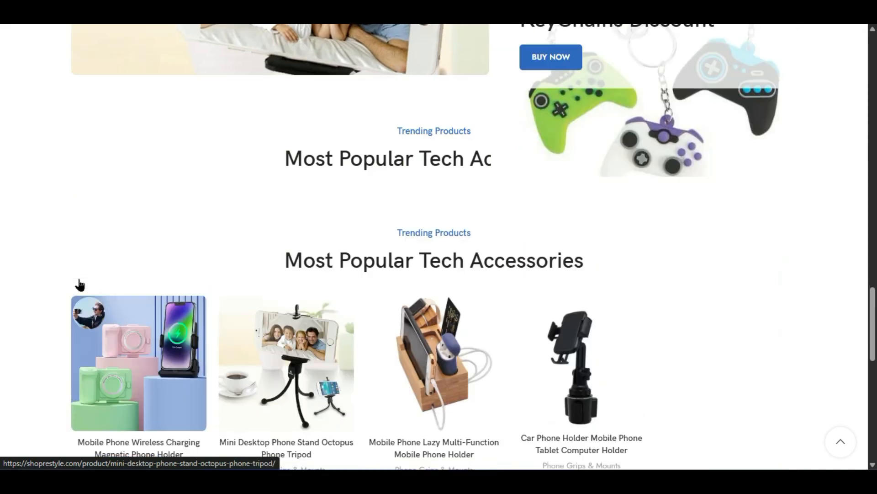
{"action": "scroll", "coordinate": [79, 284], "scroll_direction": "up", "scroll_amount": 20}
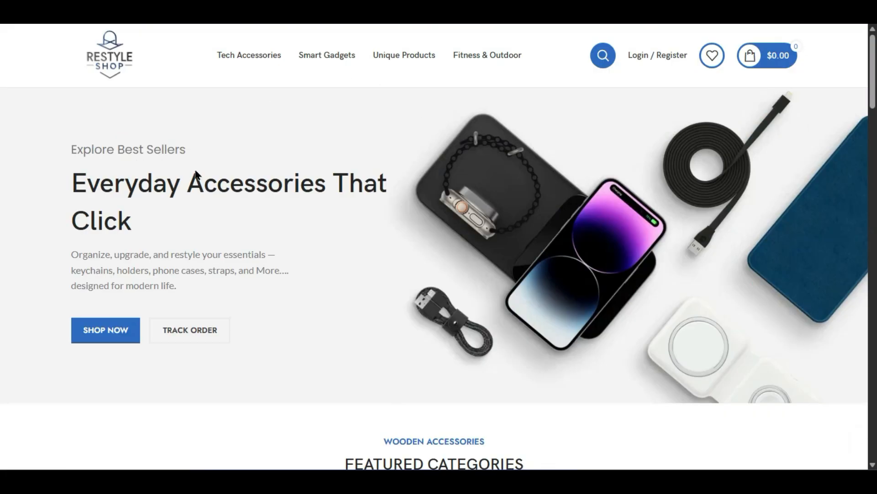
{"action": "scroll", "coordinate": [324, 355], "scroll_direction": "down", "scroll_amount": 8}
{"action": "scroll", "coordinate": [385, 282], "scroll_direction": "down", "scroll_amount": 8}
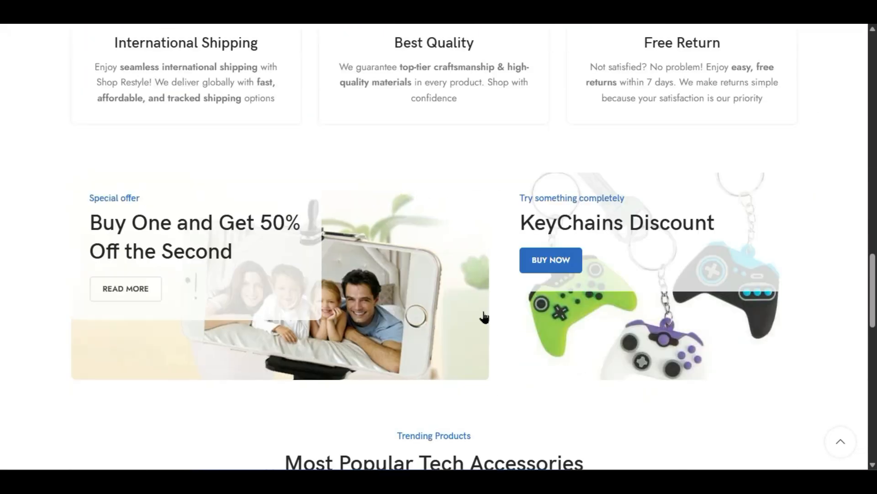
- Return to the Theme settings window, open the Restyle Shop home page from there and start editing it with Elementor
{"action": "left_click", "coordinate": [568, 433]}
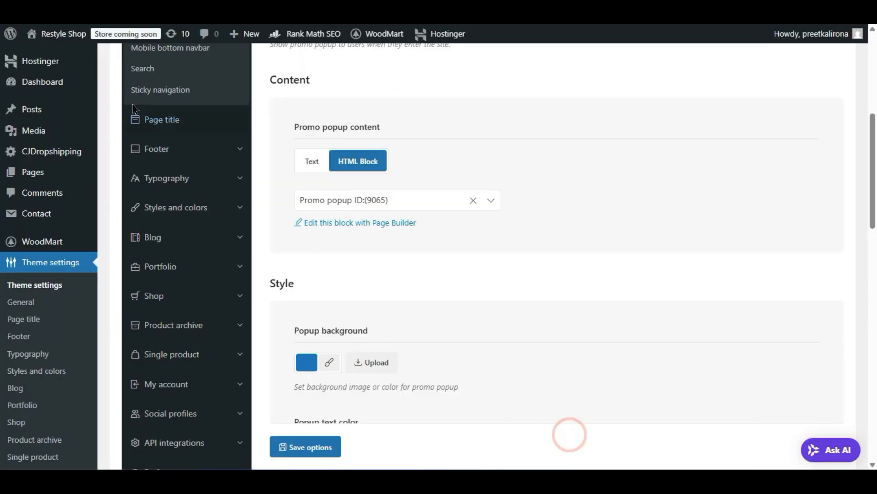
{"action": "mouse_move", "coordinate": [71, 45]}
{"action": "right_click", "coordinate": [87, 65]}
{"action": "left_click", "coordinate": [97, 72]}
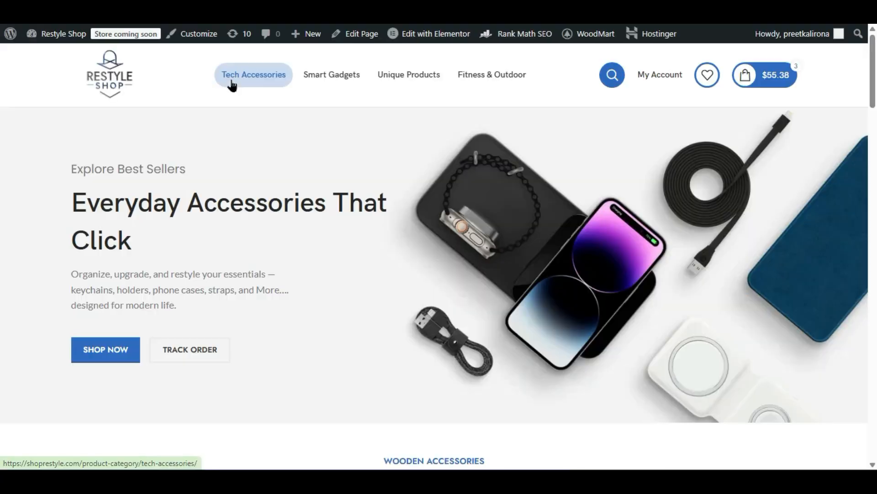
{"action": "mouse_move", "coordinate": [439, 35]}
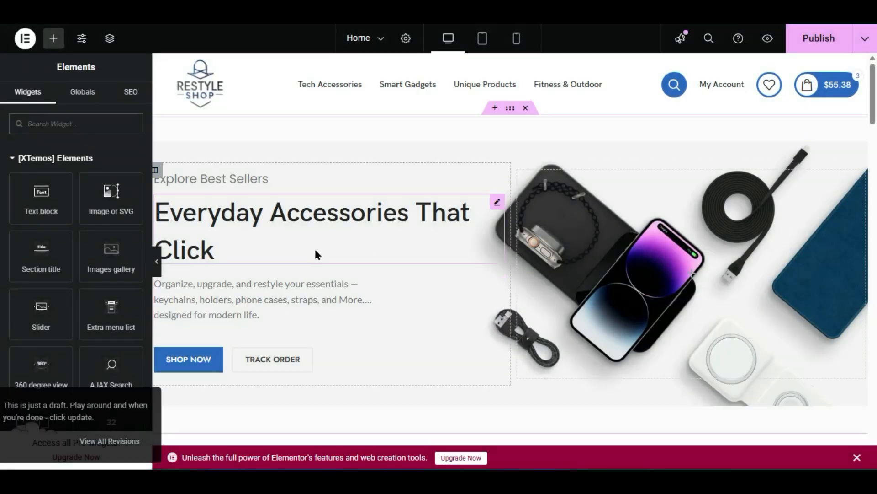
- Look through the home page sections in the Elementor editor, from the hero banner down to the footer and back
{"action": "scroll", "coordinate": [311, 269], "scroll_direction": "down", "scroll_amount": 6}
{"action": "scroll", "coordinate": [373, 288], "scroll_direction": "down", "scroll_amount": 6}
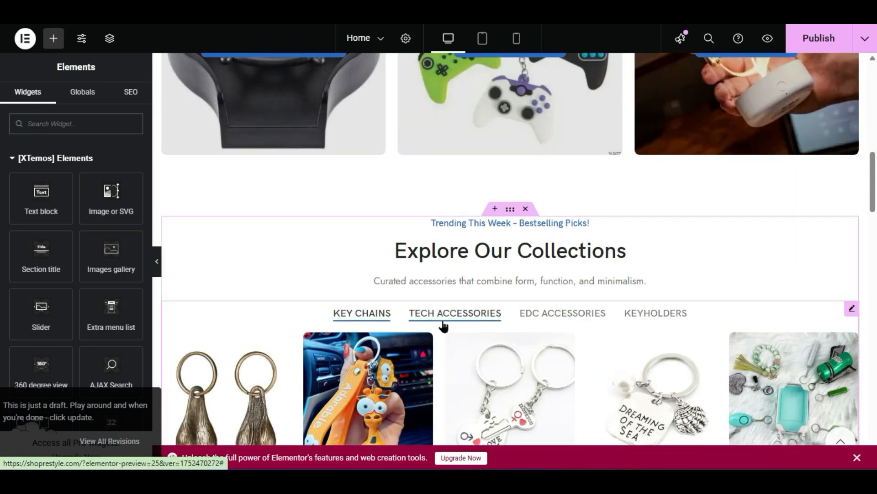
{"action": "scroll", "coordinate": [442, 325], "scroll_direction": "down", "scroll_amount": 12}
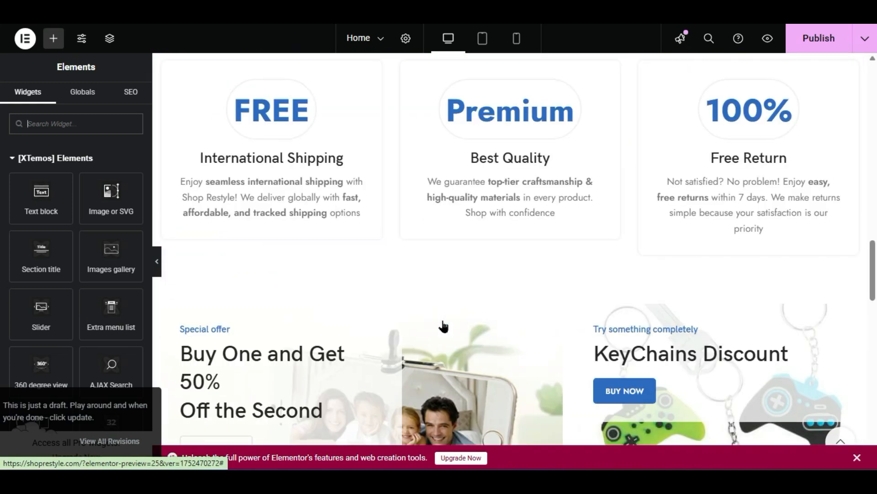
{"action": "scroll", "coordinate": [442, 325], "scroll_direction": "down", "scroll_amount": 15}
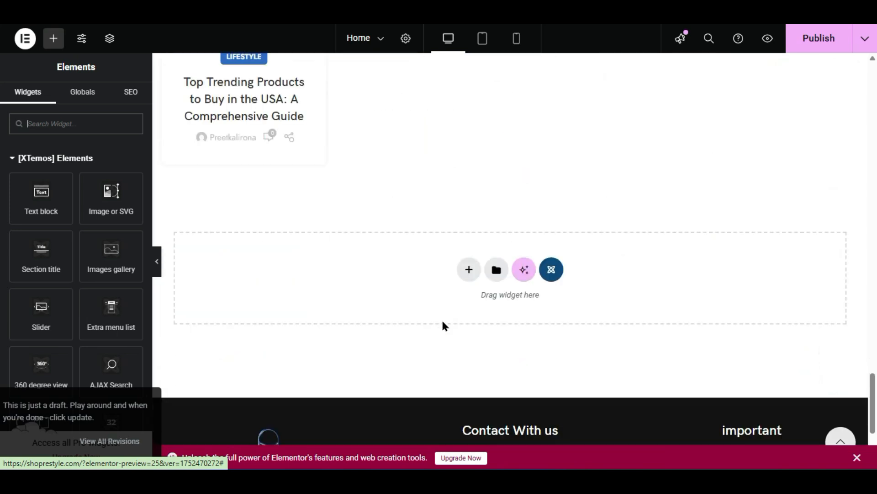
{"action": "scroll", "coordinate": [442, 322], "scroll_direction": "up", "scroll_amount": 12}
{"action": "scroll", "coordinate": [443, 326], "scroll_direction": "down", "scroll_amount": 12}
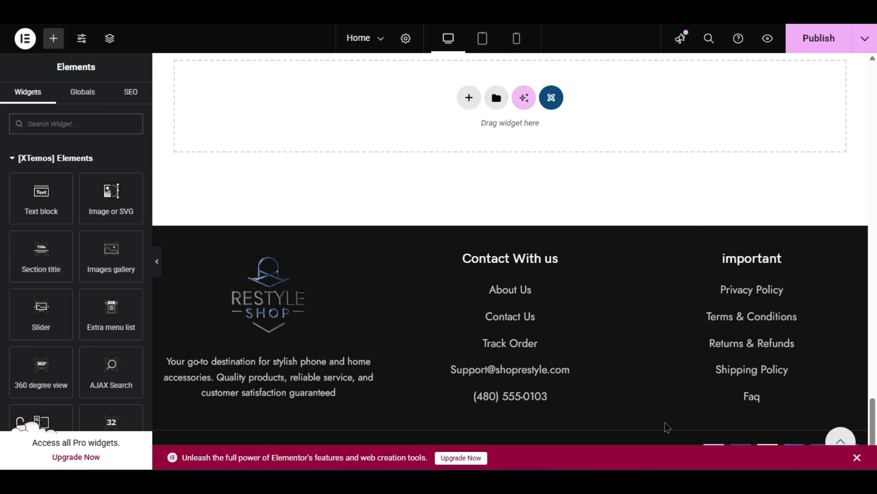
{"action": "scroll", "coordinate": [610, 406], "scroll_direction": "up", "scroll_amount": 15}
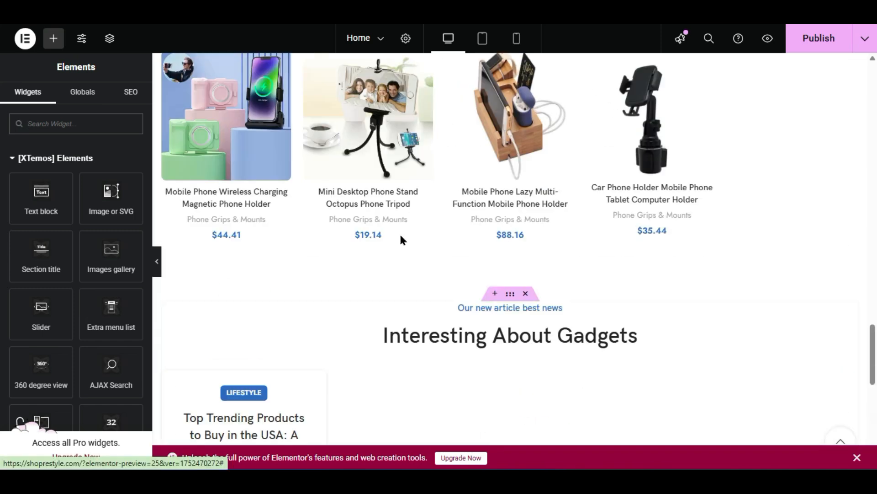
{"action": "scroll", "coordinate": [546, 297], "scroll_direction": "up", "scroll_amount": 8}
{"action": "scroll", "coordinate": [546, 296], "scroll_direction": "down", "scroll_amount": 2}
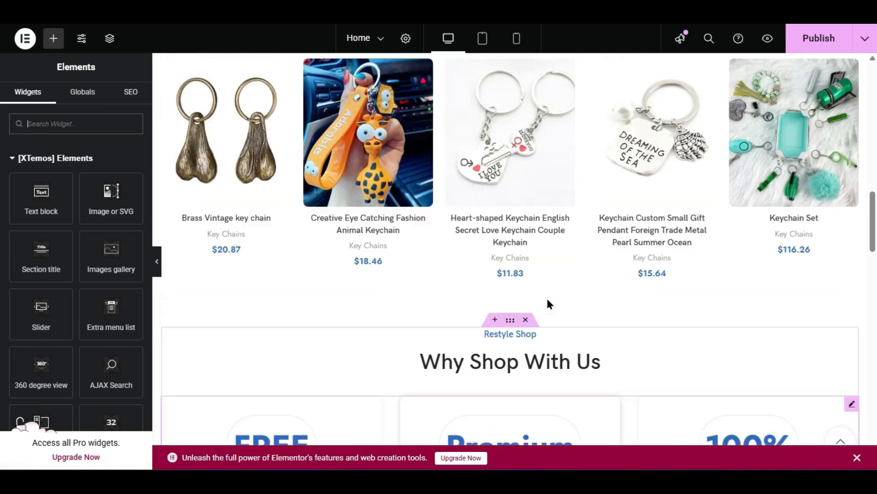
{"action": "scroll", "coordinate": [549, 304], "scroll_direction": "up", "scroll_amount": 5}
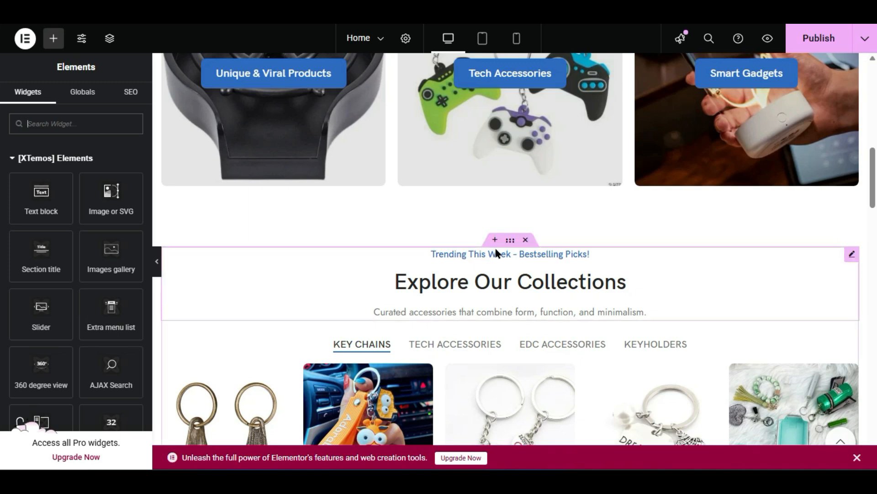
{"action": "scroll", "coordinate": [500, 242], "scroll_direction": "up", "scroll_amount": 2}
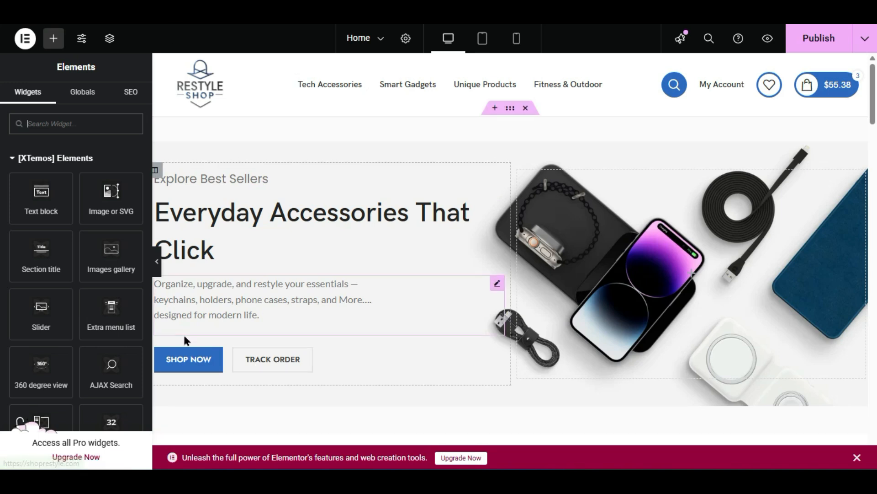
- Replace the Track Order button in the hero section with a Popup widget placed below the Shop Now button
{"action": "right_click", "coordinate": [280, 364]}
{"action": "left_click", "coordinate": [302, 452]}
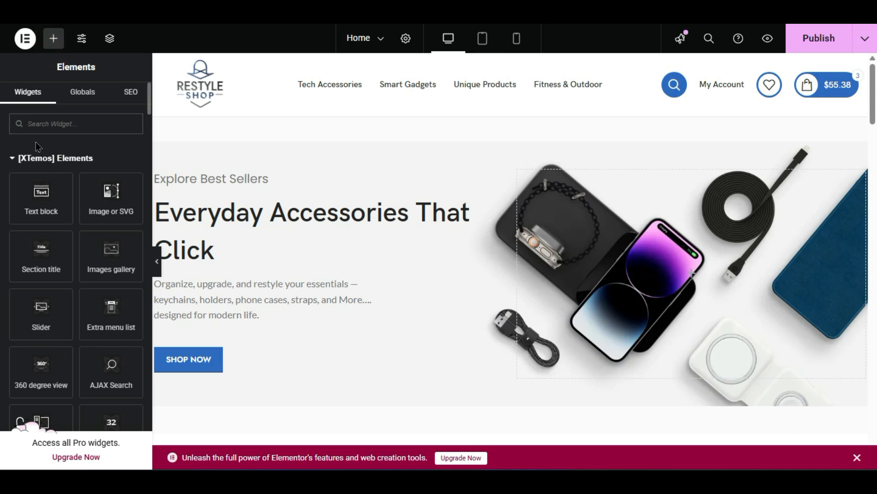
{"action": "type", "text": "pop"}
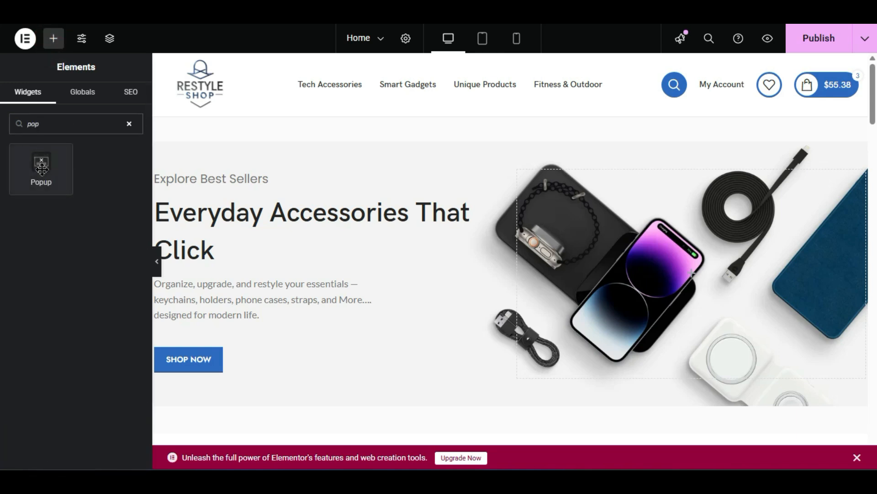
{"action": "left_click_drag", "start_coordinate": [33, 163], "coordinate": [234, 374]}
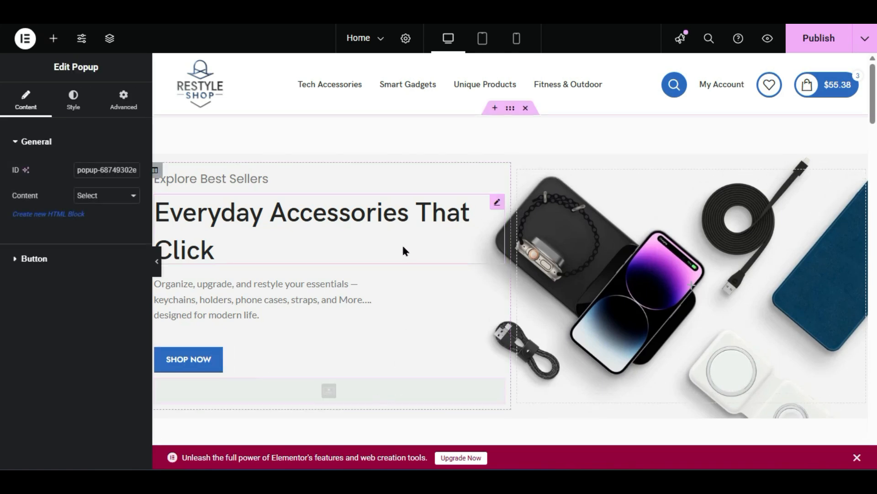
- Set the content of the hero section's Popup widget to the Promo popup HTML block
{"action": "scroll", "coordinate": [388, 276], "scroll_direction": "down", "scroll_amount": 2}
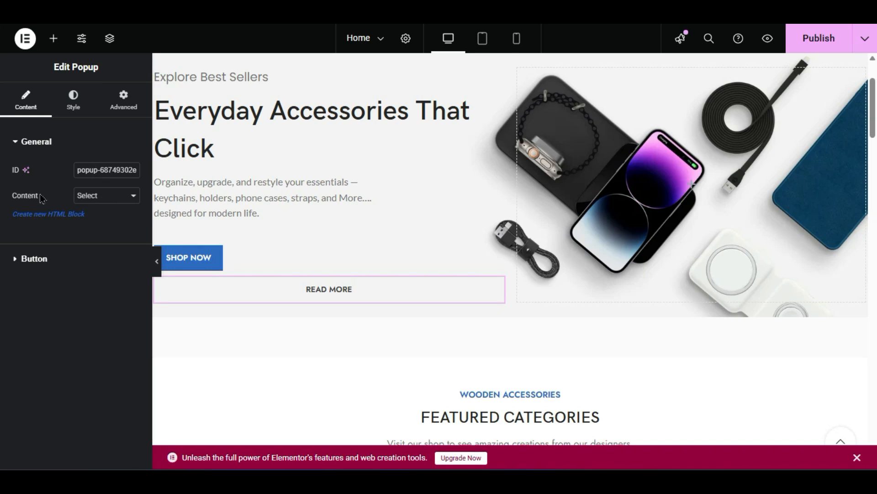
{"action": "left_click", "coordinate": [90, 199]}
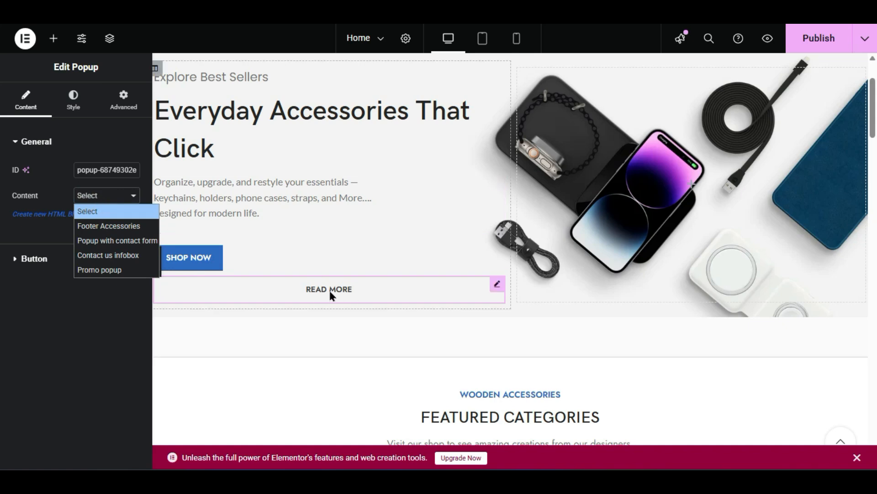
{"action": "left_click", "coordinate": [128, 274]}
- Set the button text of the hero section's Popup widget to "Subscribe Now"
{"action": "left_click", "coordinate": [105, 269]}
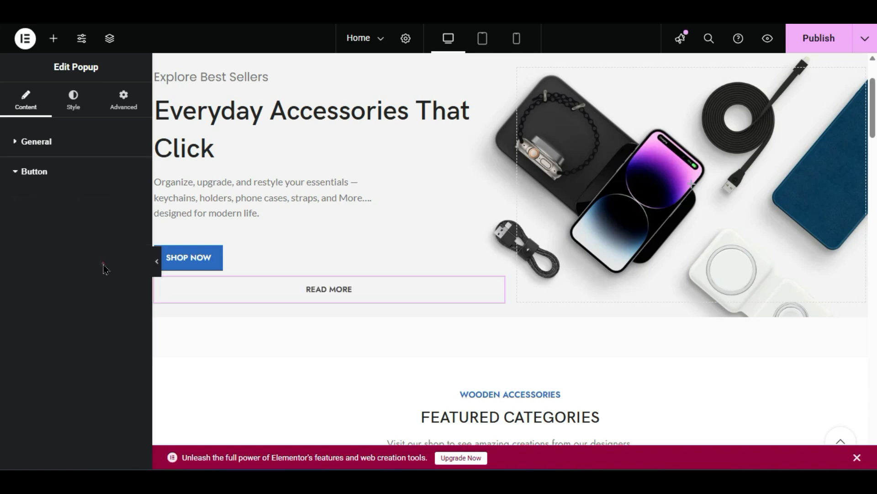
{"action": "left_click_drag", "start_coordinate": [121, 199], "coordinate": [49, 195]}
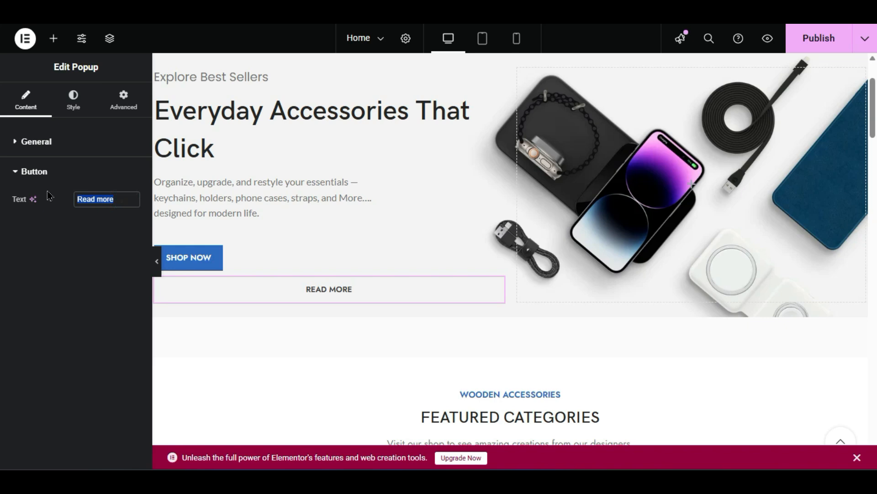
{"action": "type", "text": "N"}
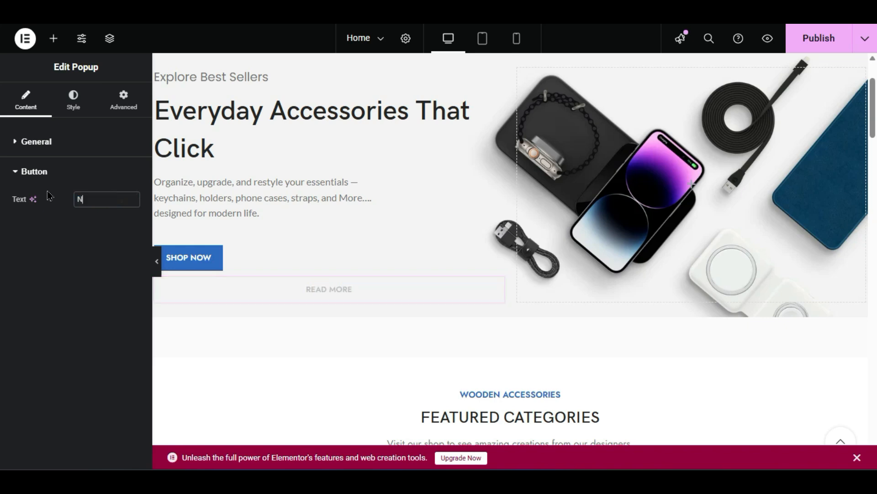
{"action": "type", "text": "ewSubscri"}
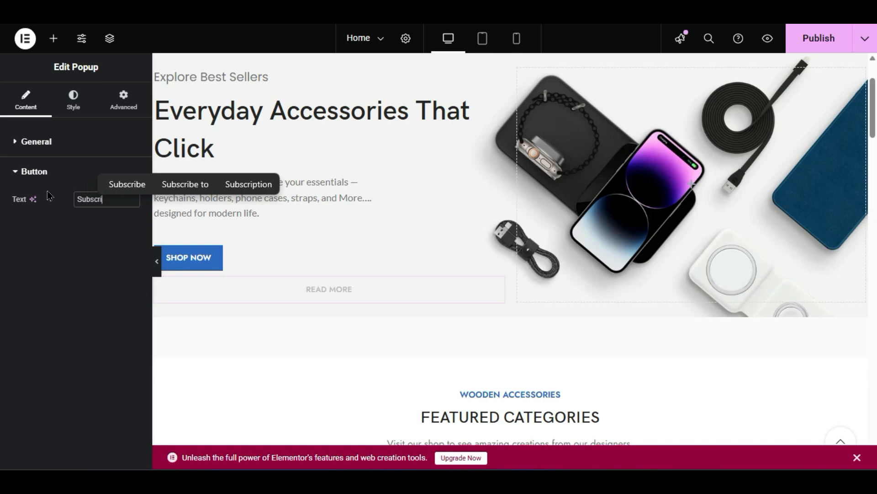
{"action": "type", "text": "be Now"}
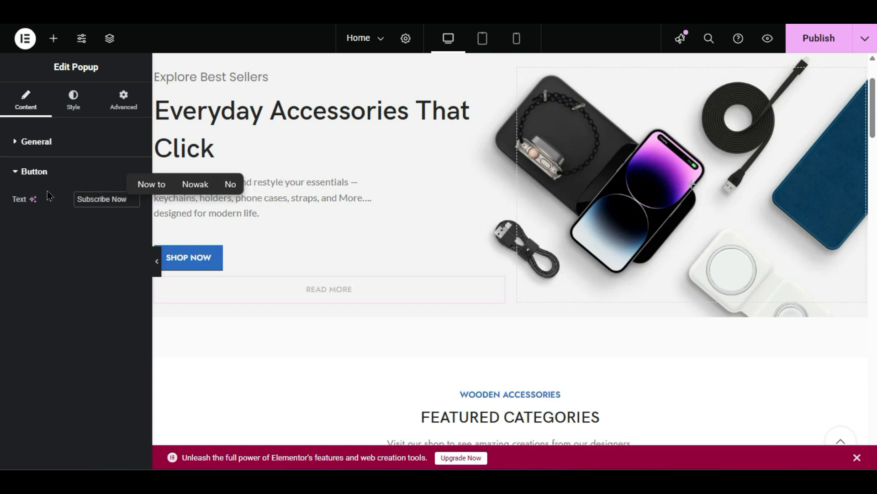
{"action": "left_click", "coordinate": [82, 222]}
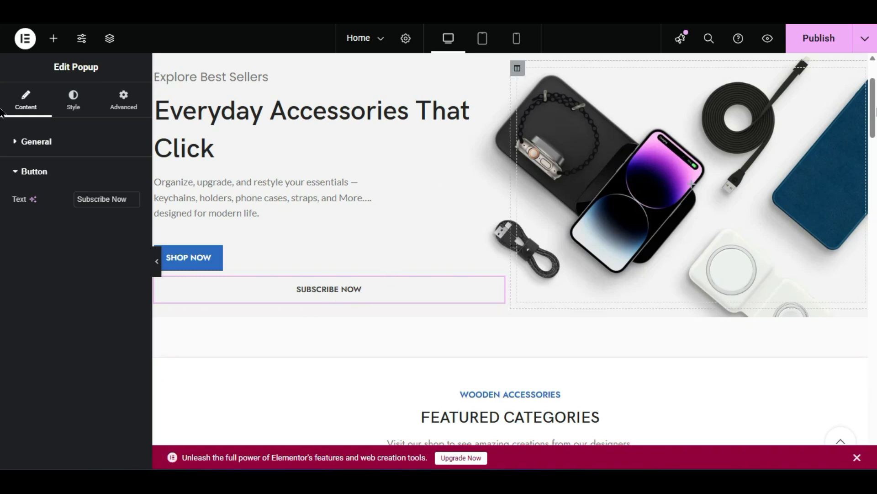
- Publish the home page, preview it, and test the Subscribe Now button by opening and closing its sign-up popup
{"action": "left_click", "coordinate": [825, 38]}
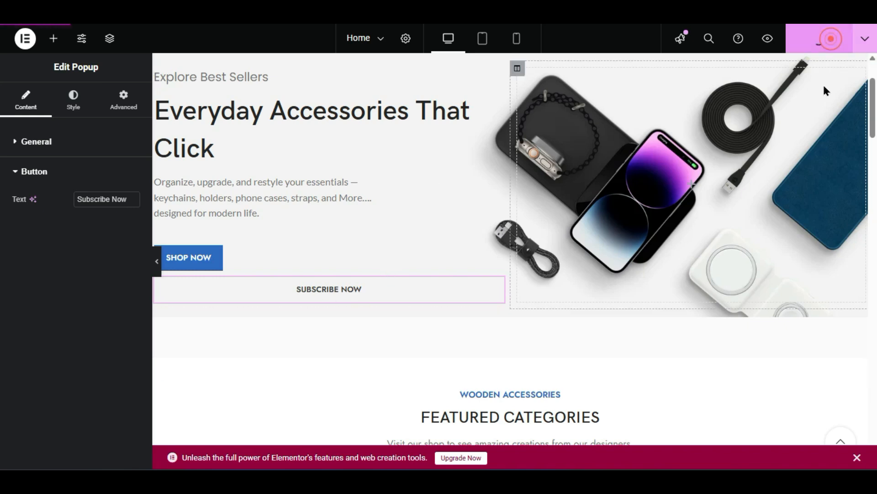
{"action": "left_click", "coordinate": [770, 40]}
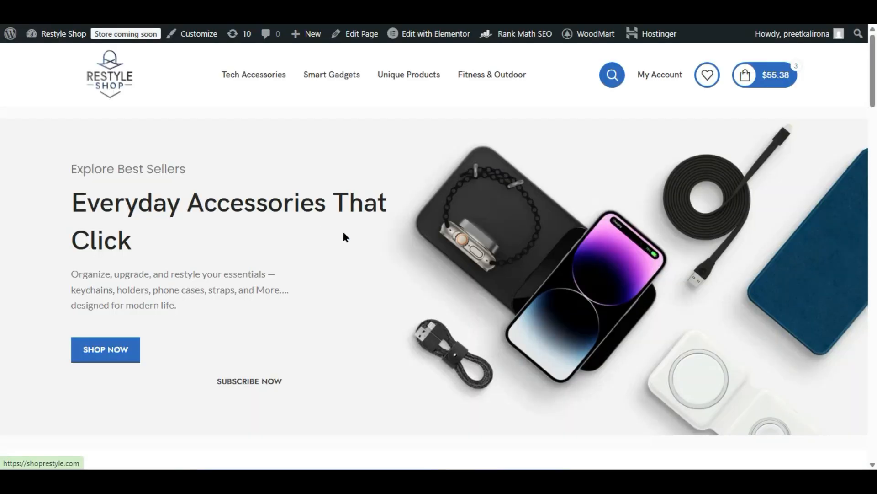
{"action": "scroll", "coordinate": [344, 236], "scroll_direction": "down", "scroll_amount": 2}
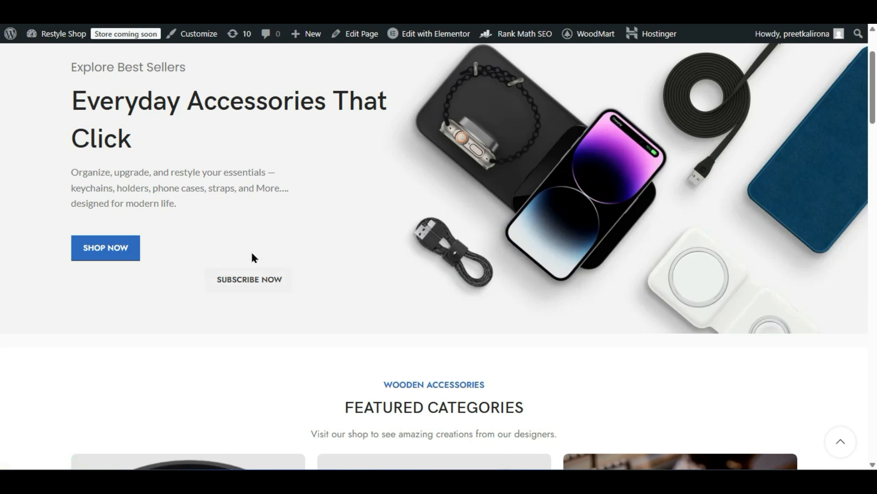
{"action": "left_click", "coordinate": [250, 287]}
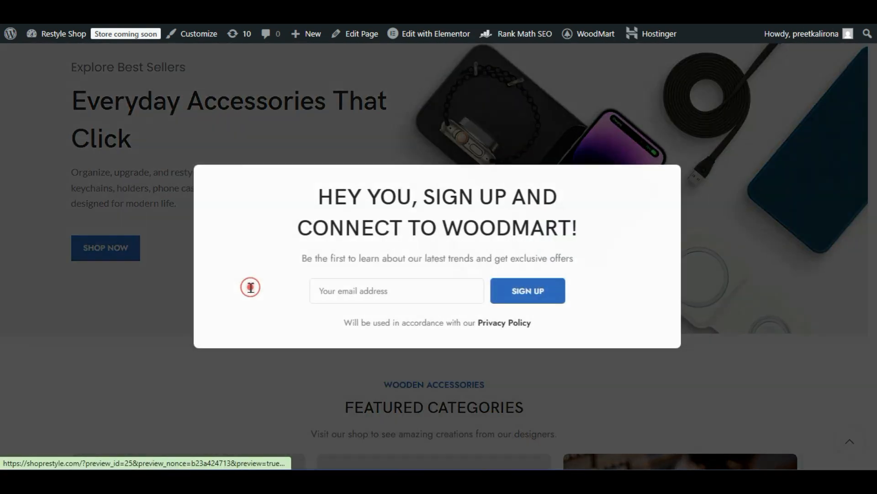
{"action": "left_click", "coordinate": [437, 291]}
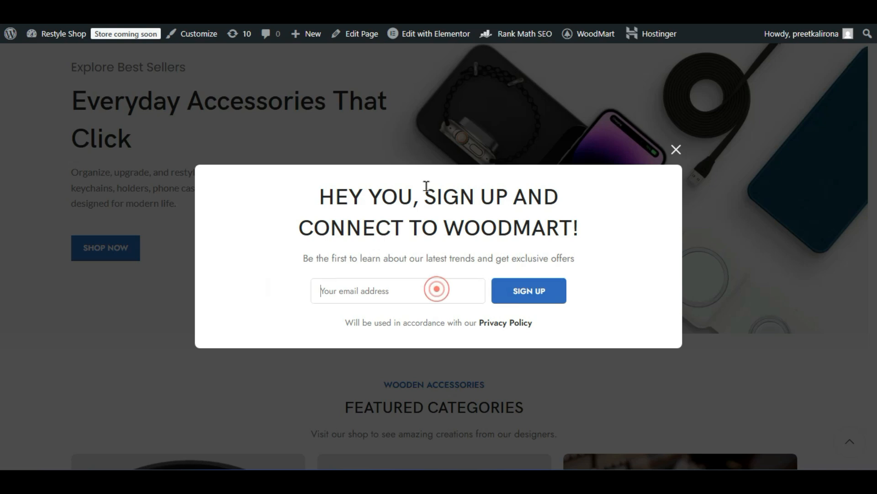
{"action": "left_click", "coordinate": [677, 150]}
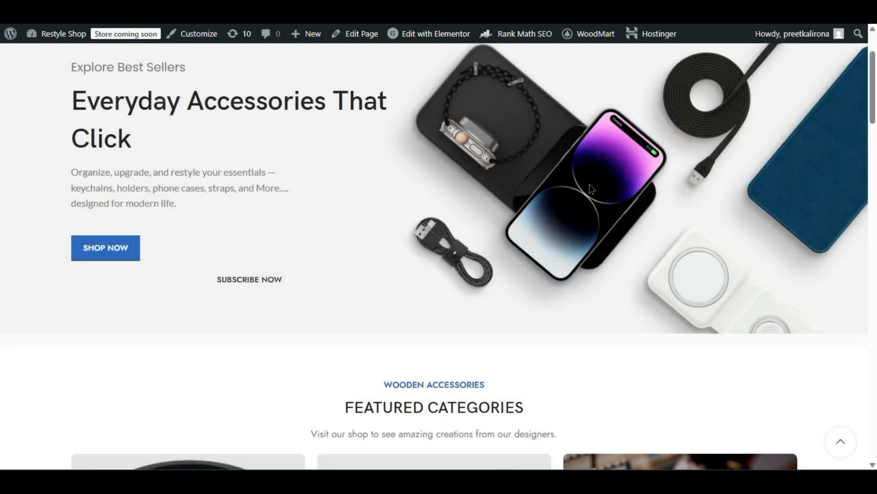
{"action": "scroll", "coordinate": [250, 286], "scroll_direction": "down", "scroll_amount": 4}
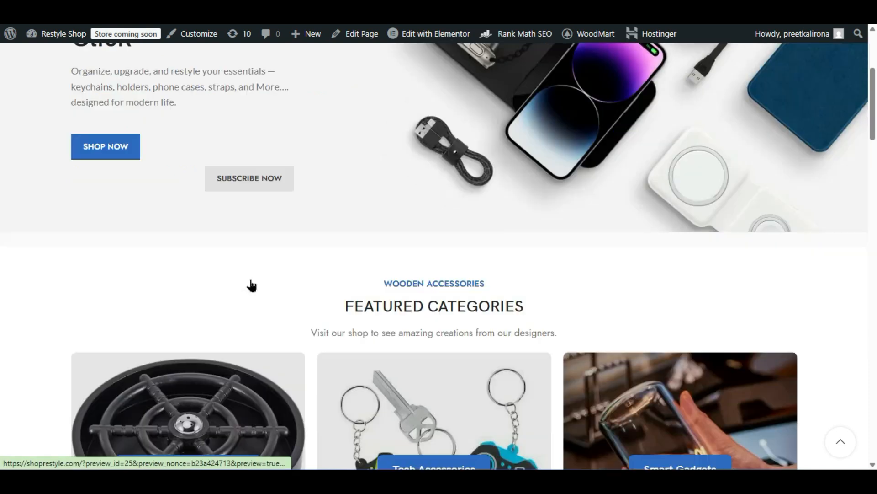
{"action": "scroll", "coordinate": [414, 223], "scroll_direction": "down", "scroll_amount": 4}
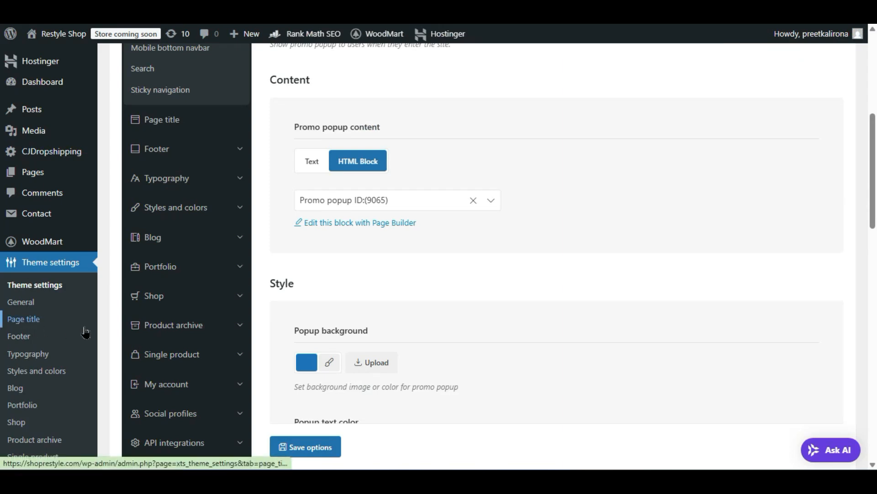
- Return to the WordPress admin and open the Promo popup HTML block in Elementor from the list of all HTML blocks
{"action": "scroll", "coordinate": [85, 329], "scroll_direction": "down", "scroll_amount": 4}
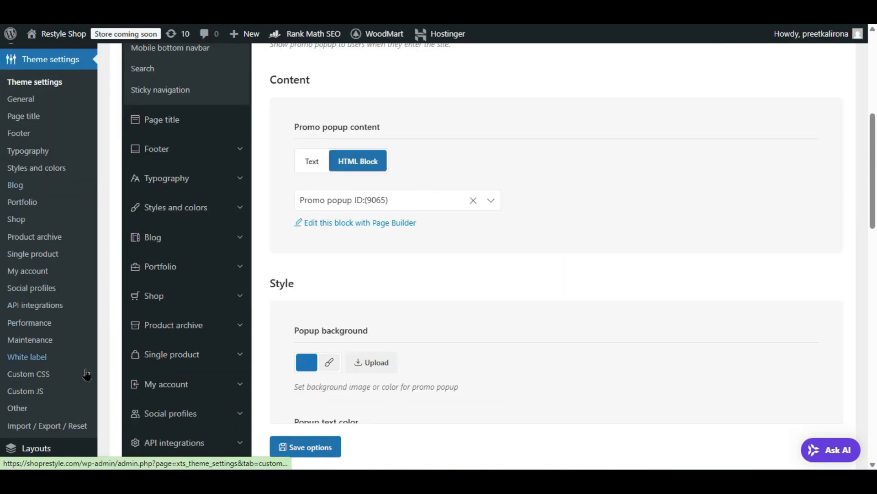
{"action": "scroll", "coordinate": [86, 374], "scroll_direction": "down", "scroll_amount": 4}
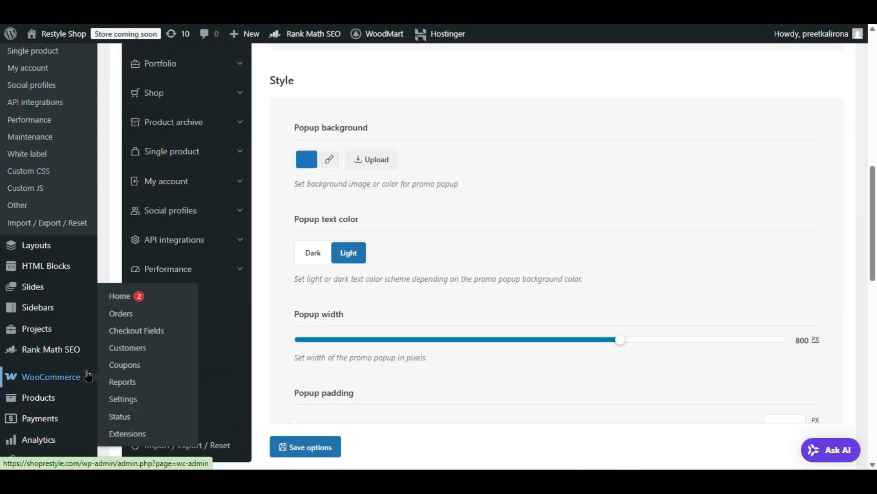
{"action": "mouse_move", "coordinate": [41, 268]}
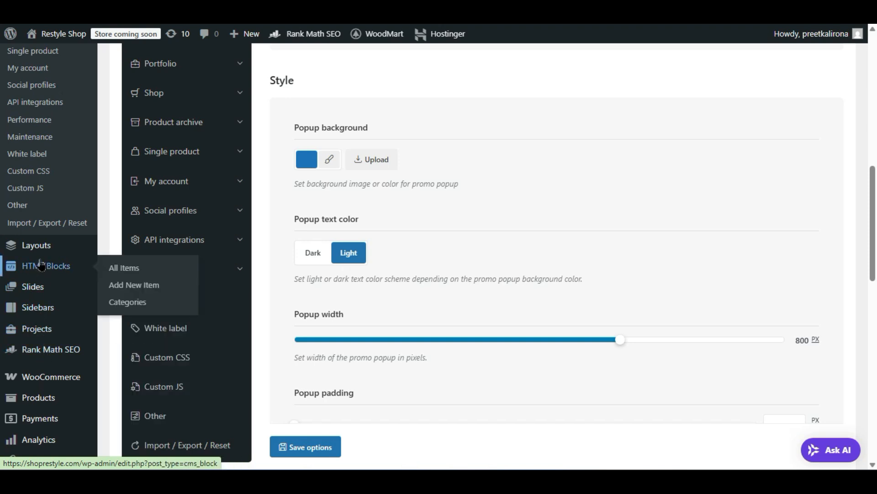
{"action": "left_click", "coordinate": [132, 273]}
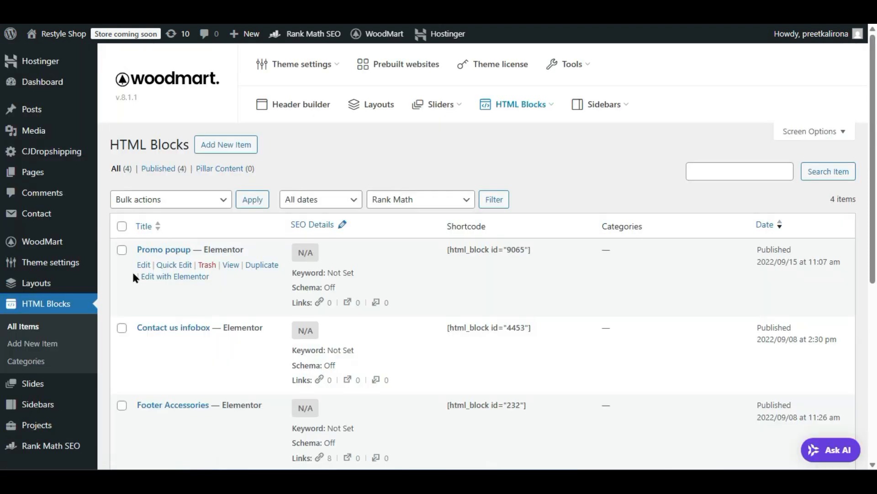
{"action": "scroll", "coordinate": [221, 251], "scroll_direction": "down", "scroll_amount": 8}
{"action": "scroll", "coordinate": [249, 382], "scroll_direction": "up", "scroll_amount": 10}
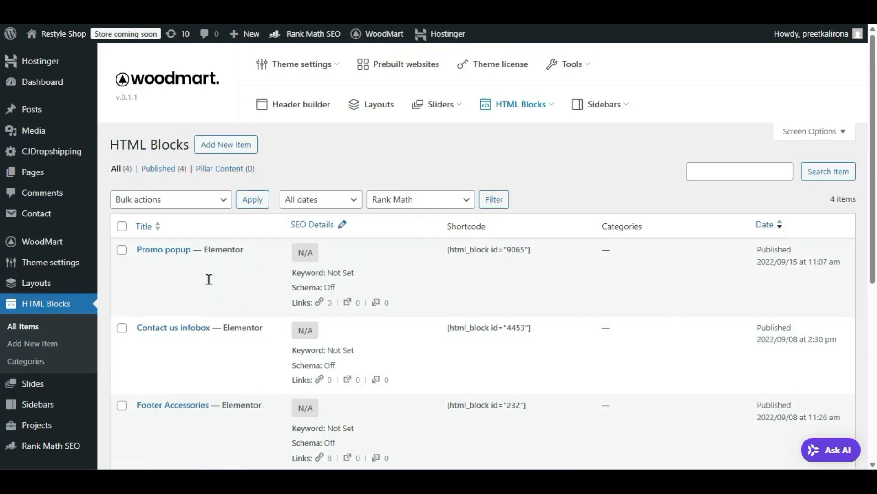
{"action": "scroll", "coordinate": [120, 134], "scroll_direction": "down", "scroll_amount": 2}
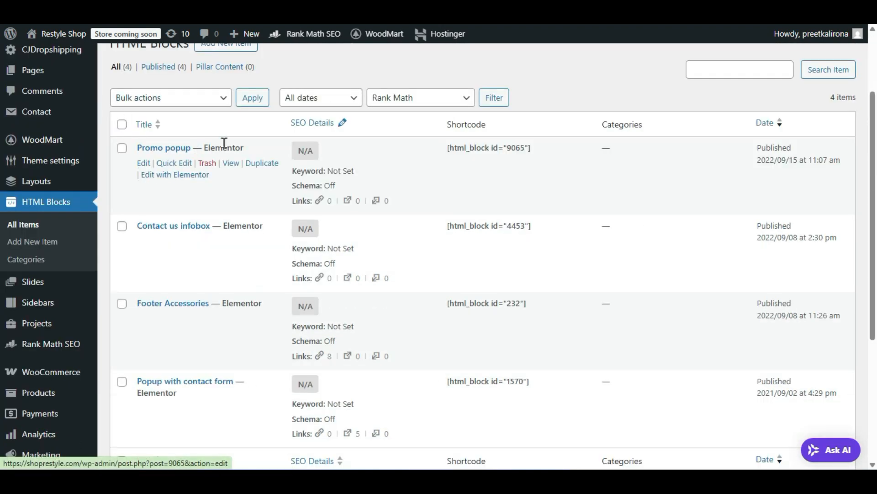
{"action": "right_click", "coordinate": [176, 177]}
{"action": "left_click", "coordinate": [196, 196]}
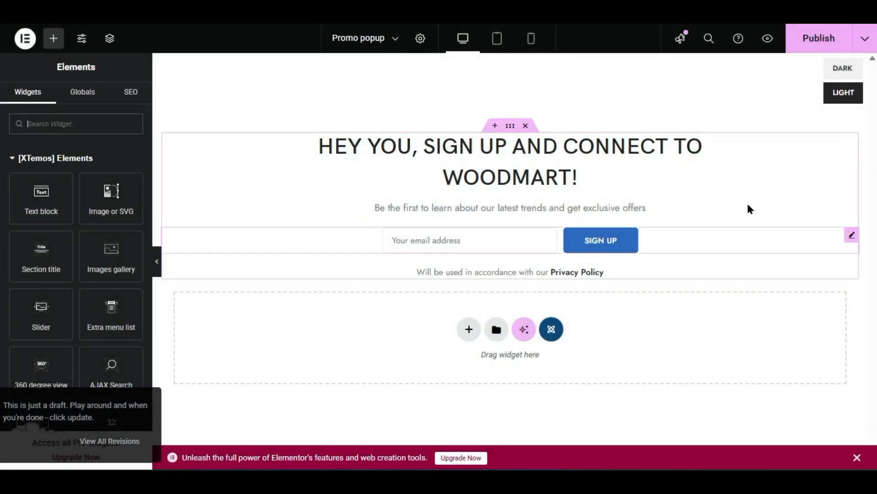
- View the Promo popup on the dark canvas and check which forms its Mailchimp widget offers
{"action": "left_click", "coordinate": [843, 69]}
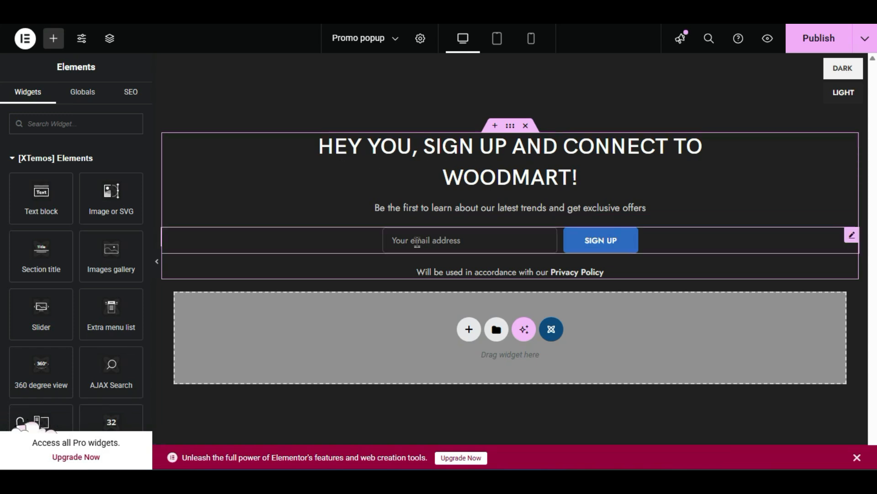
{"action": "left_click", "coordinate": [673, 245]}
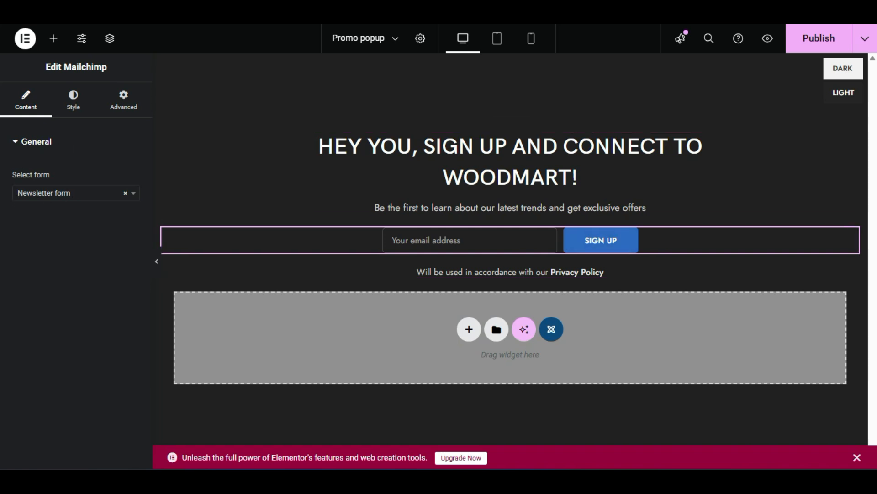
{"action": "left_click", "coordinate": [51, 196]}
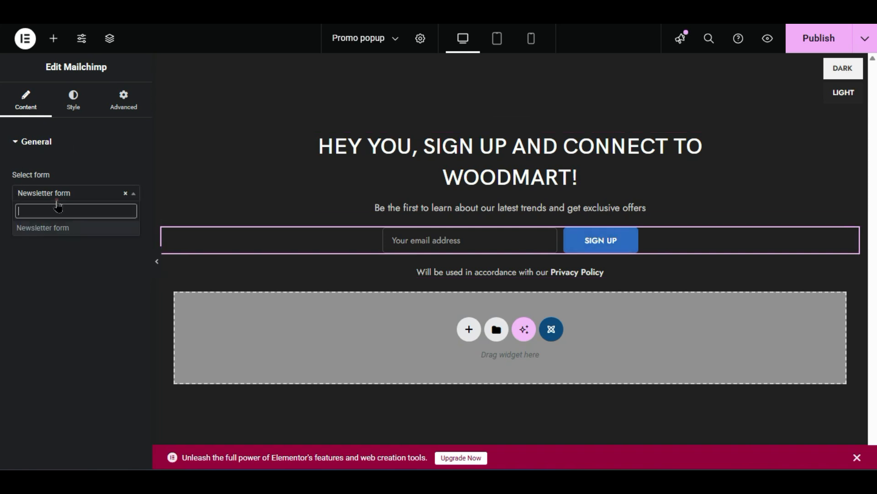
{"action": "left_click", "coordinate": [48, 273]}
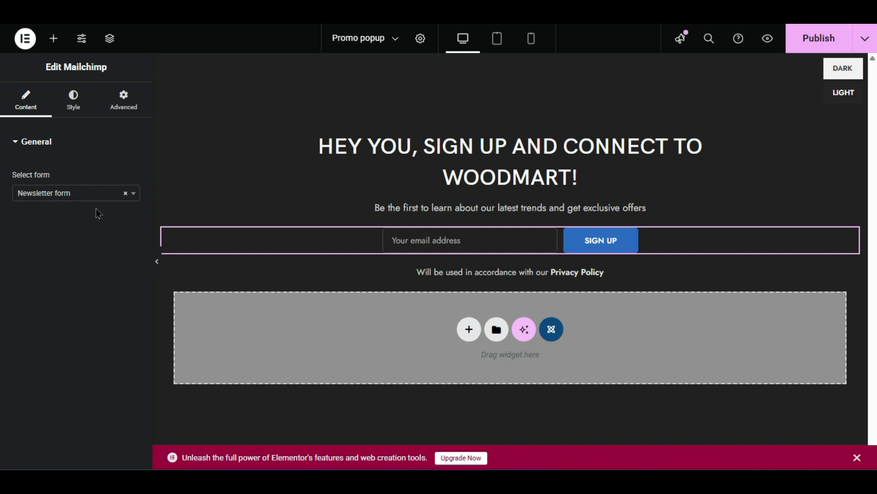
- Switch to the WordPress dashboard and look through the Contact Forms page and its list of existing forms
{"action": "left_click", "coordinate": [77, 9]}
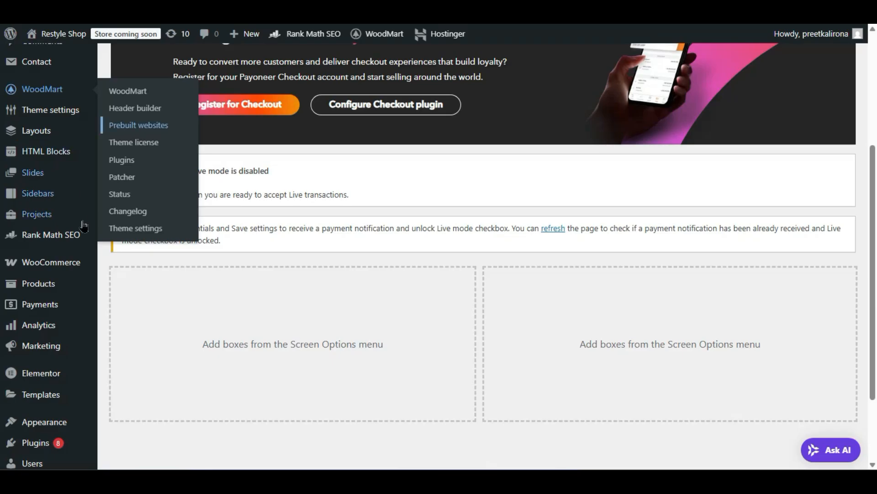
{"action": "scroll", "coordinate": [83, 274], "scroll_direction": "down", "scroll_amount": 3}
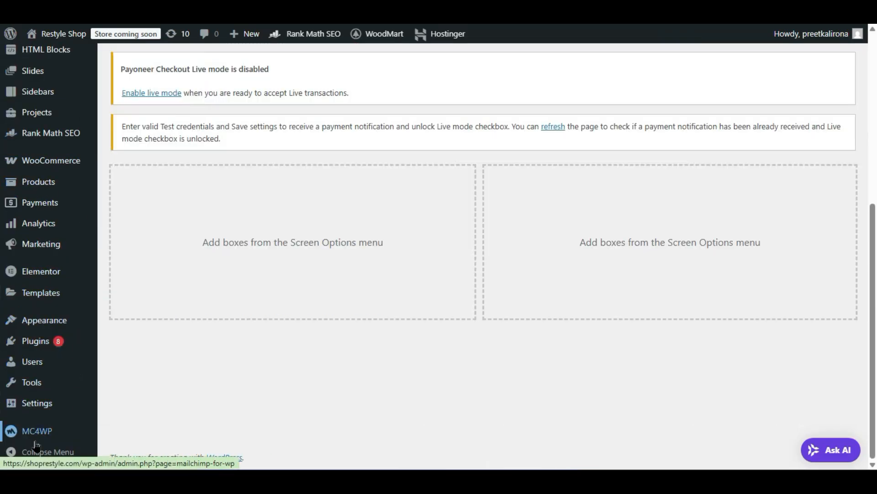
{"action": "mouse_move", "coordinate": [35, 443]}
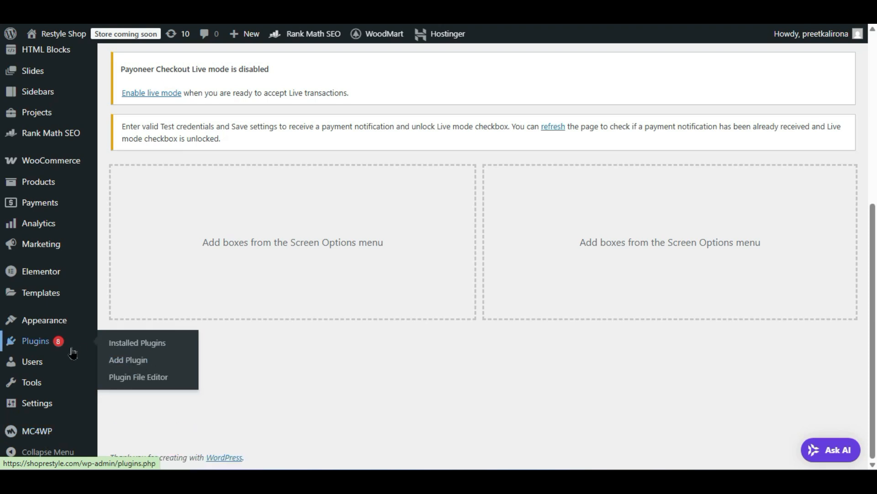
{"action": "scroll", "coordinate": [71, 349], "scroll_direction": "up", "scroll_amount": 5}
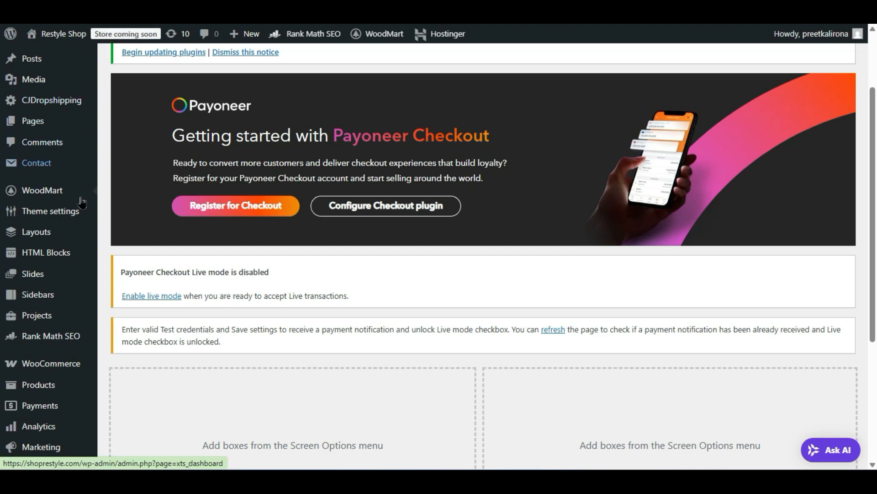
{"action": "mouse_move", "coordinate": [54, 170]}
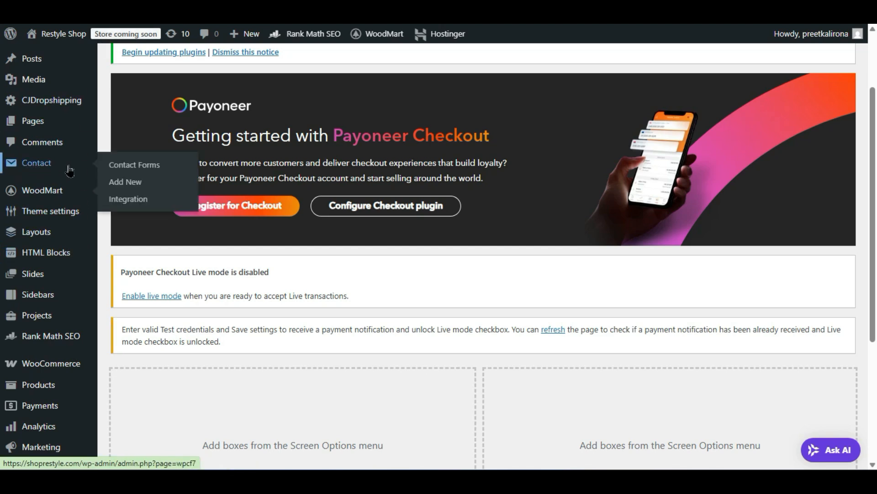
{"action": "left_click", "coordinate": [121, 164]}
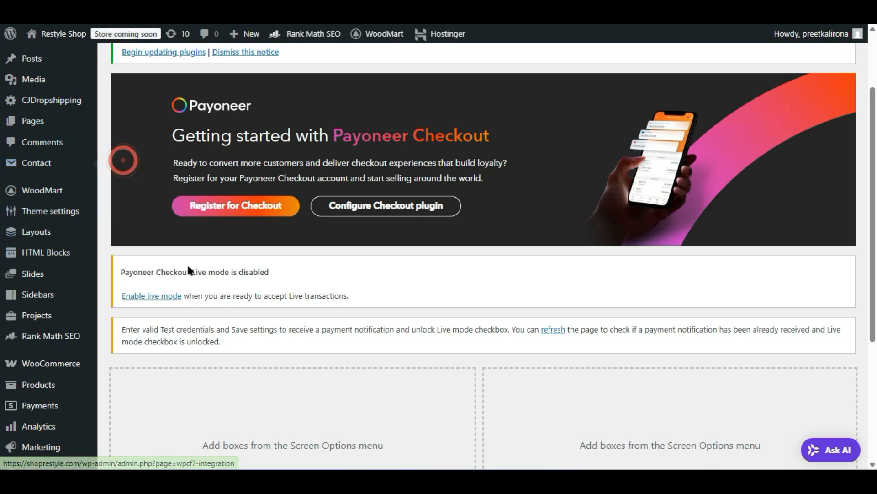
{"action": "scroll", "coordinate": [106, 189], "scroll_direction": "down", "scroll_amount": 10}
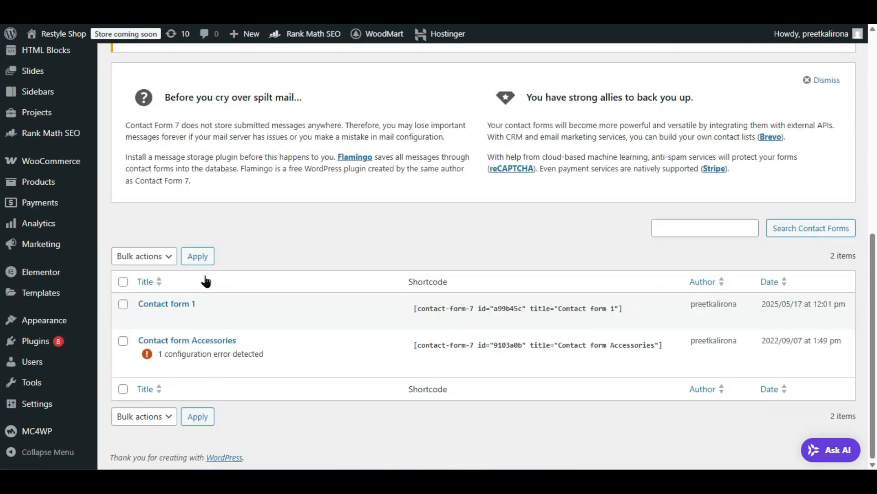
{"action": "scroll", "coordinate": [239, 337], "scroll_direction": "up", "scroll_amount": 8}
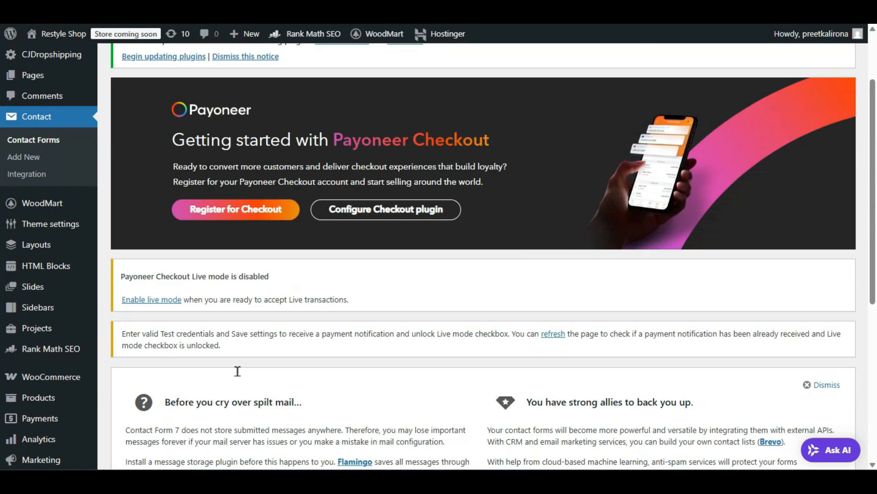
{"action": "scroll", "coordinate": [237, 368], "scroll_direction": "down", "scroll_amount": 2}
{"action": "scroll", "coordinate": [238, 370], "scroll_direction": "up", "scroll_amount": 3}
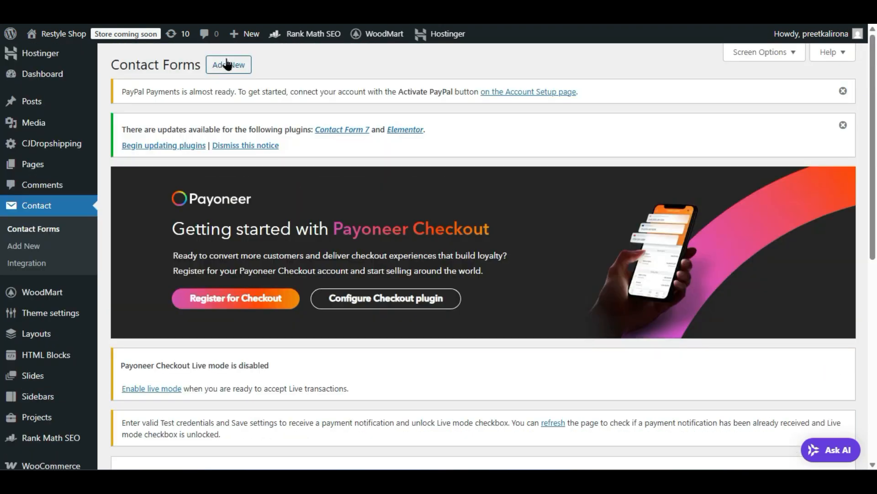
- Open the MC4WP Newsletter form and examine its name, shortcode and form fields
{"action": "scroll", "coordinate": [69, 261], "scroll_direction": "down", "scroll_amount": 4}
{"action": "scroll", "coordinate": [69, 261], "scroll_direction": "down", "scroll_amount": 4}
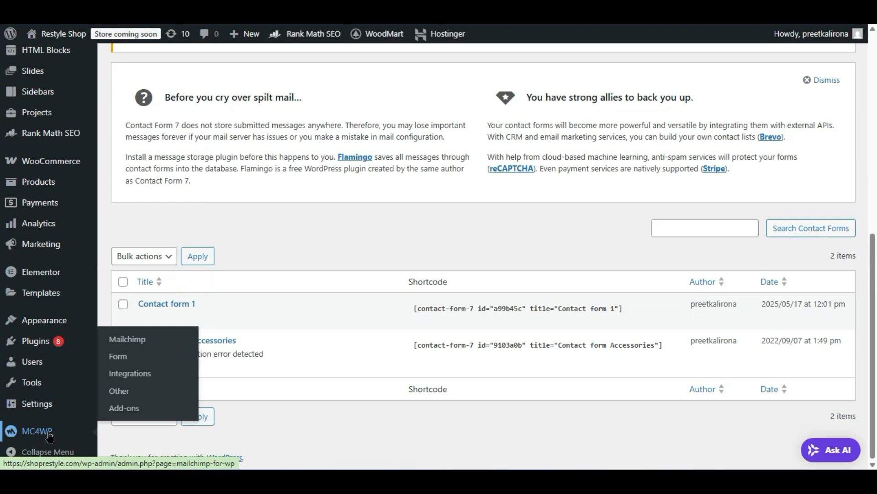
{"action": "left_click", "coordinate": [121, 360]}
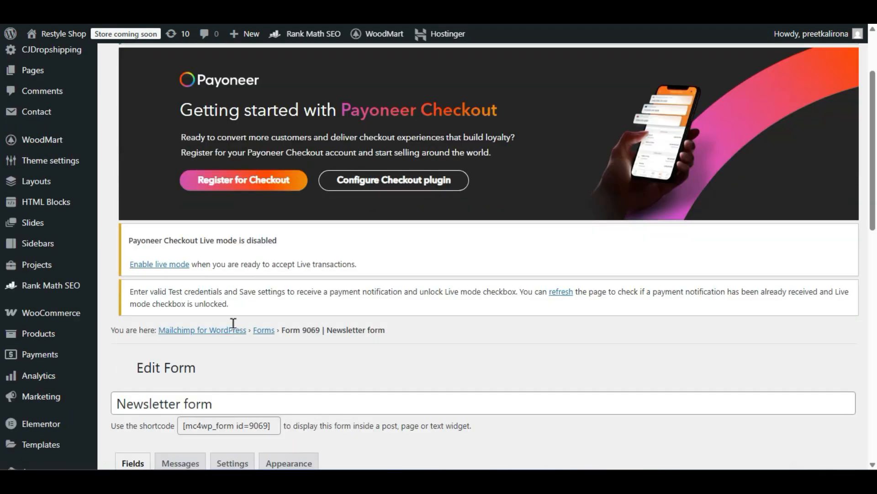
{"action": "scroll", "coordinate": [231, 343], "scroll_direction": "down", "scroll_amount": 8}
{"action": "scroll", "coordinate": [234, 322], "scroll_direction": "up", "scroll_amount": 2}
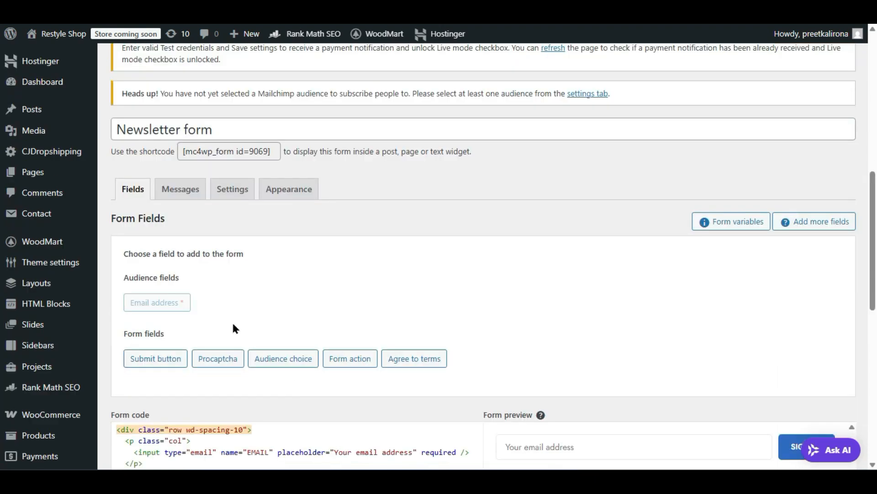
{"action": "left_click_drag", "start_coordinate": [118, 130], "coordinate": [213, 130]}
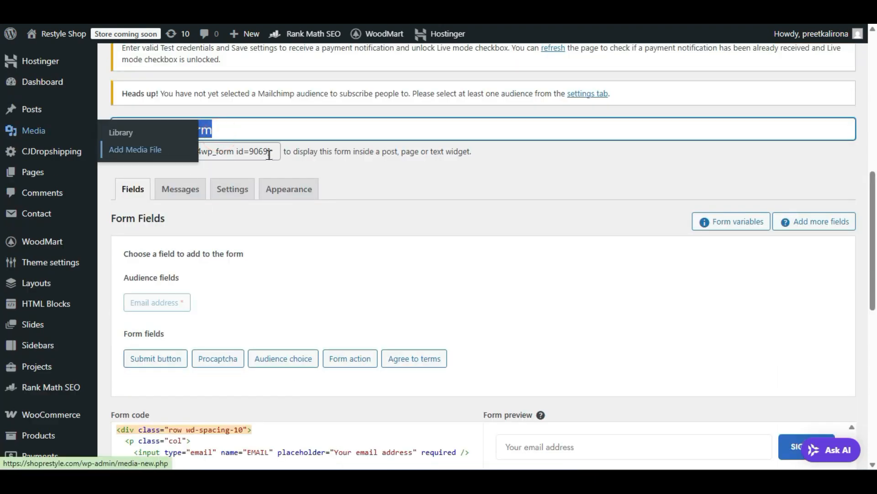
{"action": "left_click", "coordinate": [304, 173]}
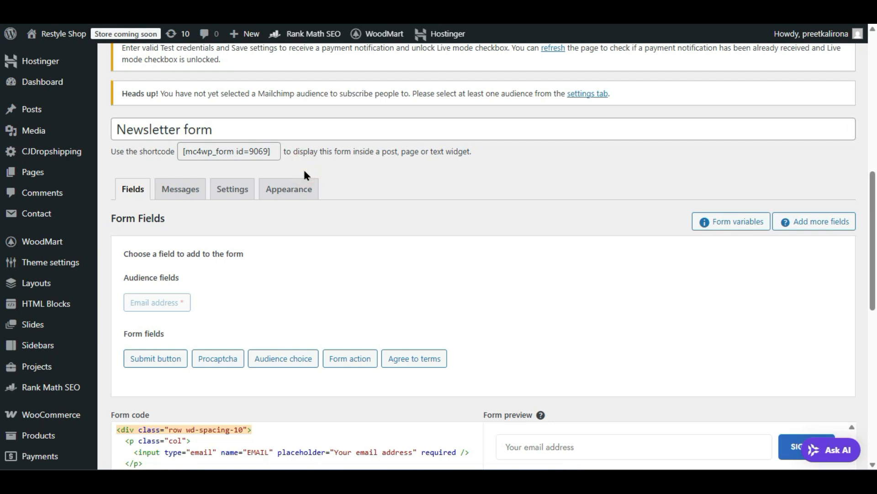
{"action": "scroll", "coordinate": [305, 174], "scroll_direction": "down", "scroll_amount": 2}
- Open the MC4WP Mailchimp settings and examine the connection status and API key field
{"action": "scroll", "coordinate": [305, 175], "scroll_direction": "down", "scroll_amount": 6}
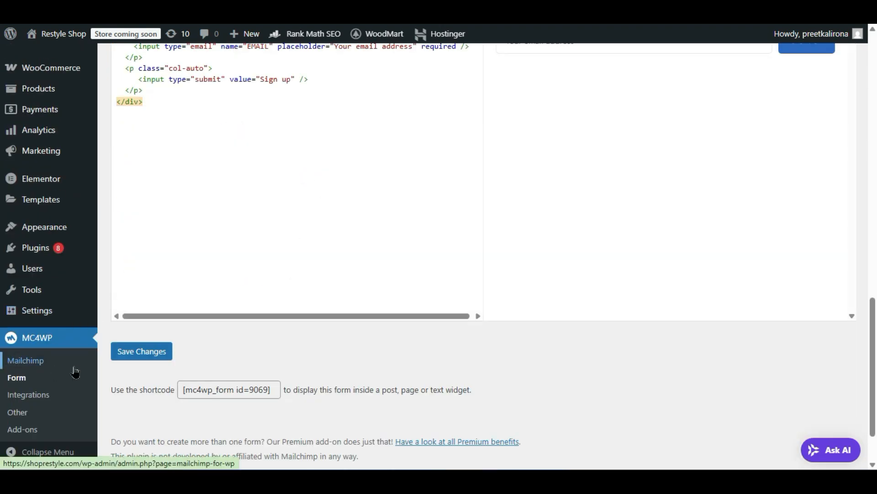
{"action": "left_click", "coordinate": [27, 361]}
{"action": "scroll", "coordinate": [238, 280], "scroll_direction": "down", "scroll_amount": 6}
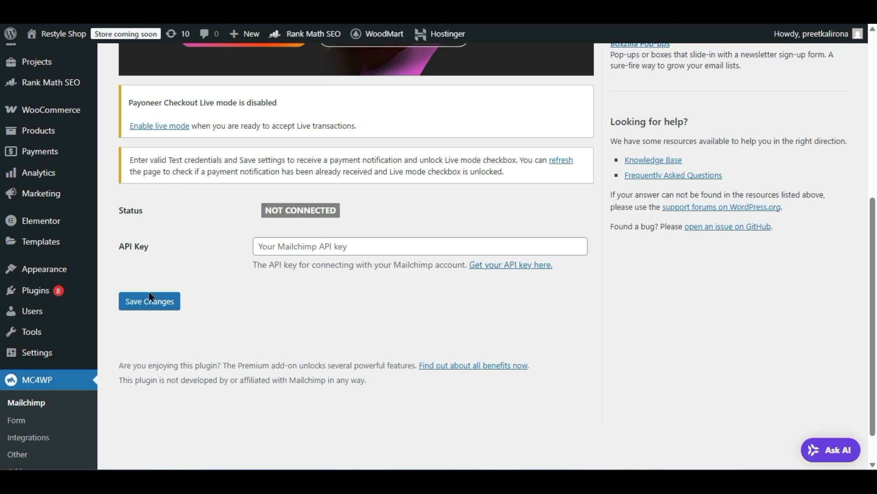
- Check the Mailchimp connection status, return to the MC4WP Newsletter form and examine its form code and preview
{"action": "left_click_drag", "start_coordinate": [249, 210], "coordinate": [353, 206]}
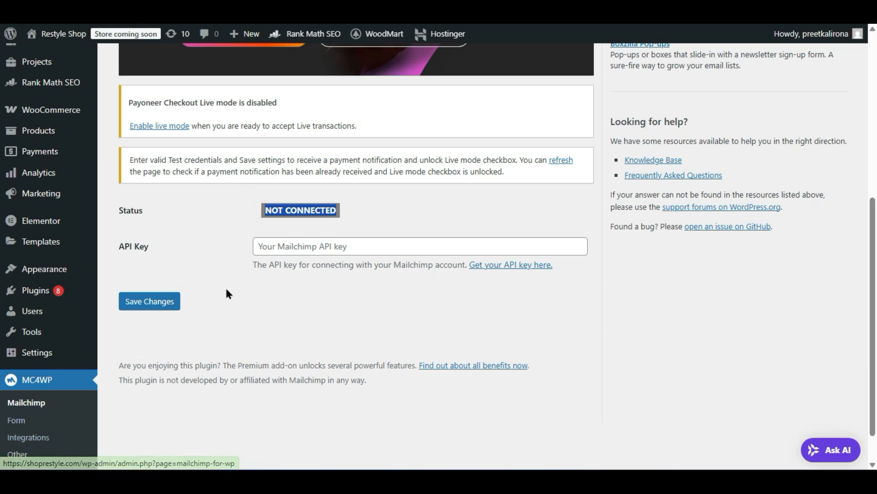
{"action": "left_click", "coordinate": [16, 418]}
{"action": "scroll", "coordinate": [365, 312], "scroll_direction": "down", "scroll_amount": 10}
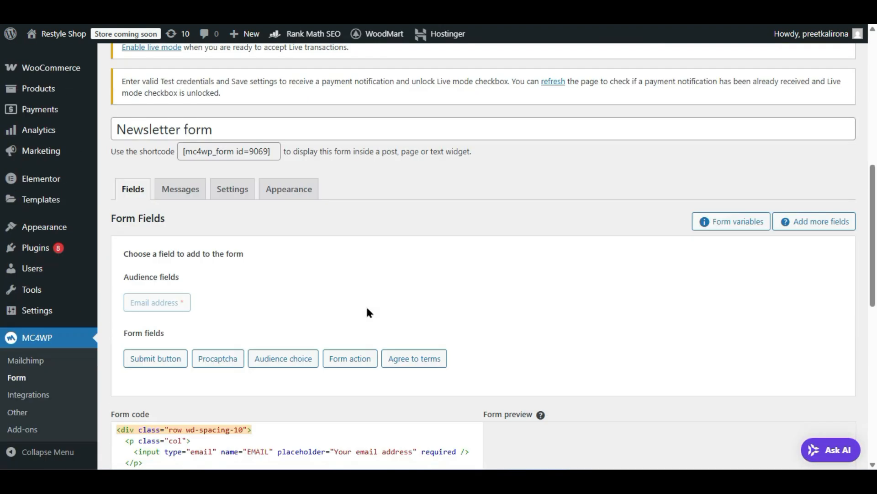
{"action": "scroll", "coordinate": [295, 245], "scroll_direction": "down", "scroll_amount": 5}
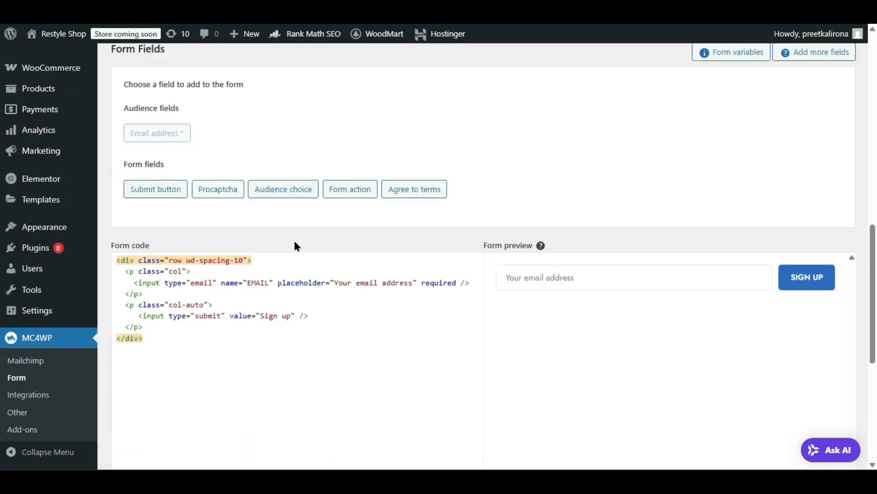
{"action": "scroll", "coordinate": [295, 245], "scroll_direction": "down", "scroll_amount": 2}
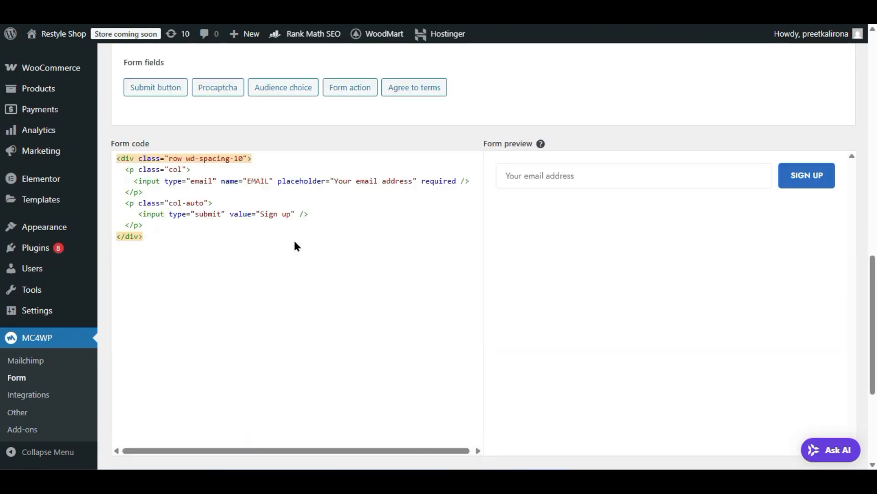
- Select the entire form code of the Newsletter form and bring up the editing options for the selection
{"action": "left_click", "coordinate": [191, 254]}
{"action": "key", "text": "ctrl+a"}
{"action": "left_click", "coordinate": [222, 114]}
{"action": "scroll", "coordinate": [229, 146], "scroll_direction": "up", "scroll_amount": 2}
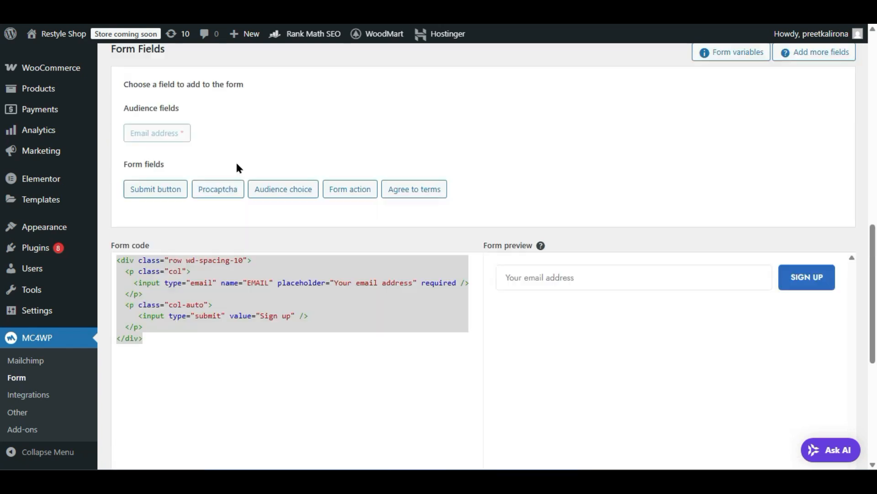
{"action": "scroll", "coordinate": [236, 166], "scroll_direction": "up", "scroll_amount": 2}
{"action": "scroll", "coordinate": [237, 165], "scroll_direction": "down", "scroll_amount": 4}
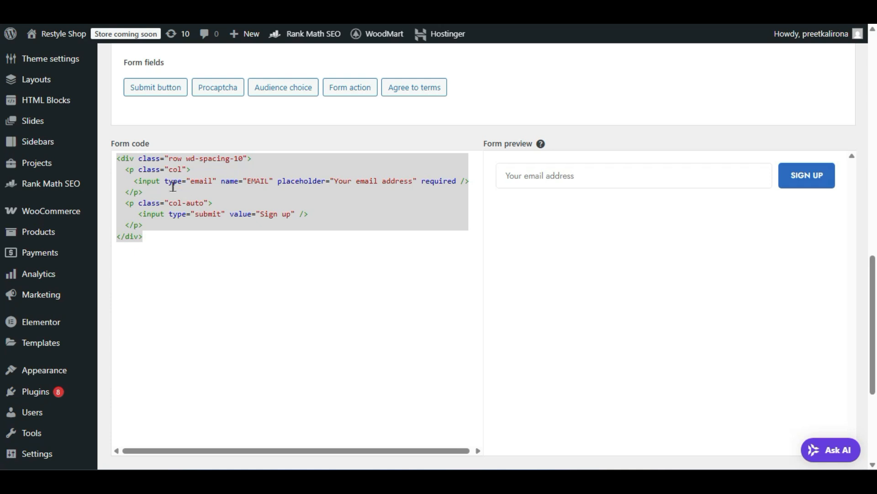
{"action": "right_click", "coordinate": [192, 170]}
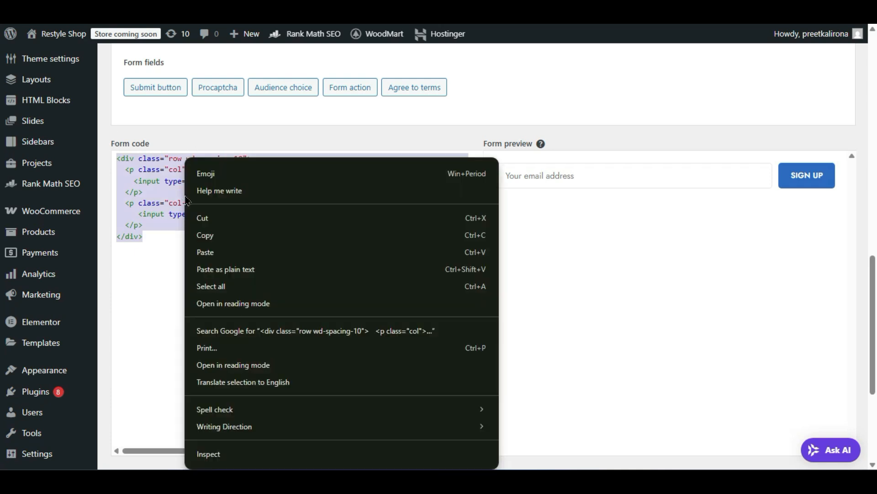
- Copy the Newsletter form's code and examine the form's Mailchimp-specific and behaviour settings
{"action": "left_click", "coordinate": [202, 234]}
{"action": "scroll", "coordinate": [333, 199], "scroll_direction": "up", "scroll_amount": 2}
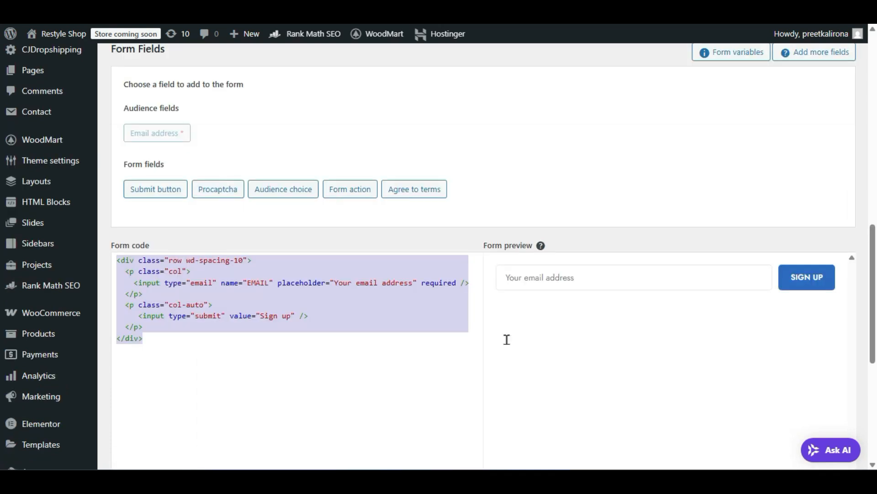
{"action": "scroll", "coordinate": [326, 299], "scroll_direction": "up", "scroll_amount": 2}
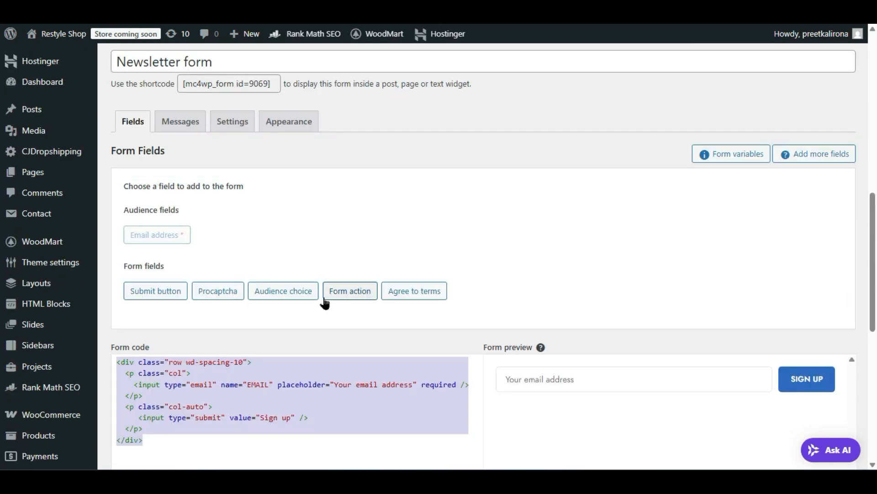
{"action": "left_click", "coordinate": [232, 122]}
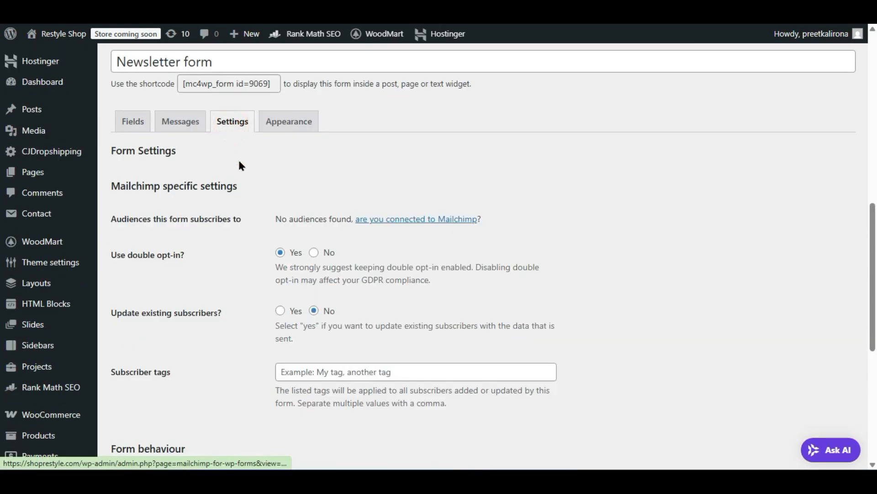
{"action": "scroll", "coordinate": [242, 183], "scroll_direction": "down", "scroll_amount": 2}
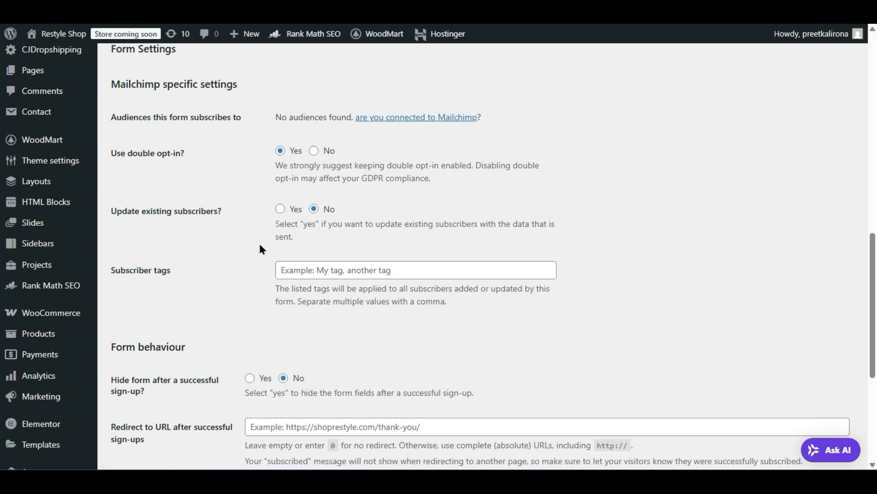
{"action": "scroll", "coordinate": [226, 370], "scroll_direction": "down", "scroll_amount": 5}
{"action": "scroll", "coordinate": [226, 370], "scroll_direction": "up", "scroll_amount": 12}
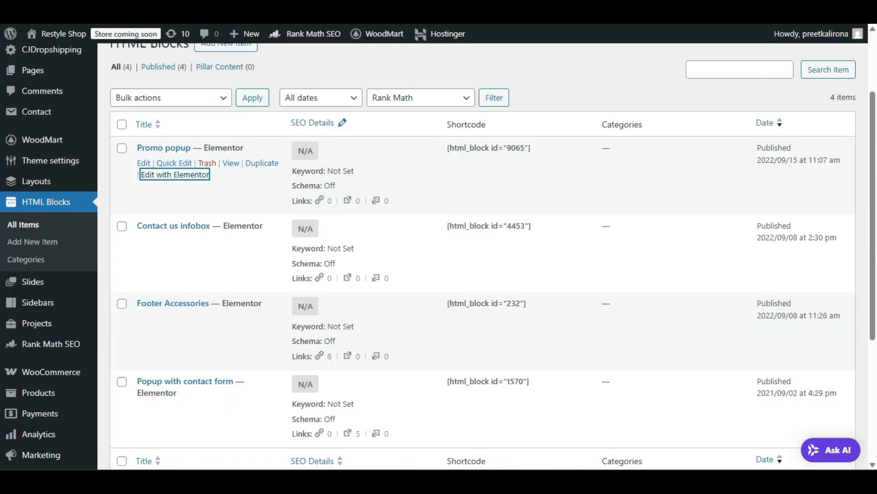
- Add a new HTML block titled "Trending Items" and open it for editing in Elementor
{"action": "scroll", "coordinate": [262, 349], "scroll_direction": "up", "scroll_amount": 2}
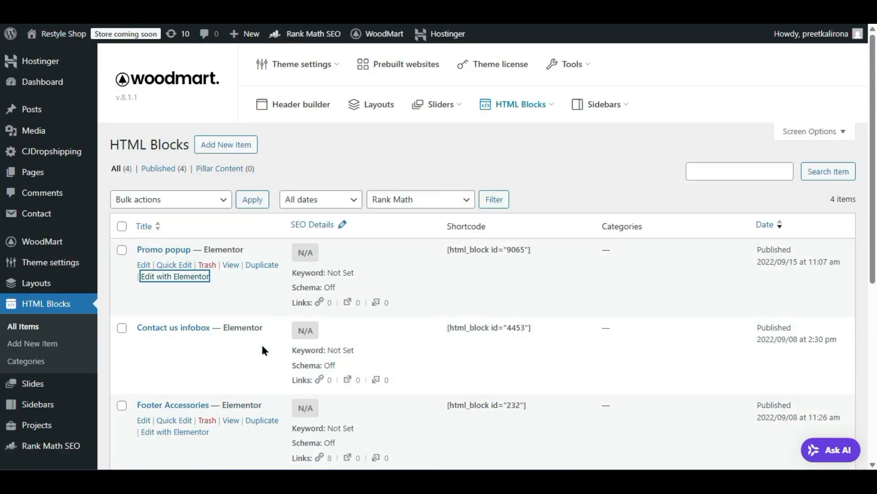
{"action": "scroll", "coordinate": [253, 358], "scroll_direction": "down", "scroll_amount": 2}
{"action": "scroll", "coordinate": [253, 358], "scroll_direction": "up", "scroll_amount": 2}
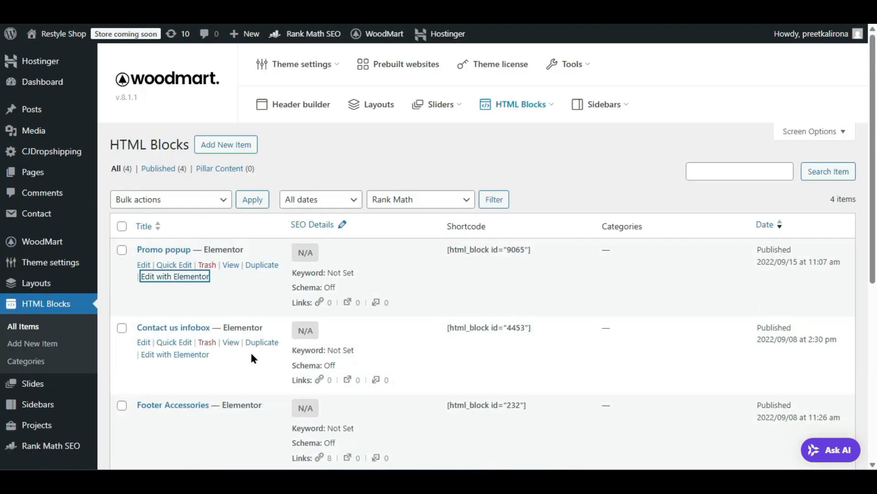
{"action": "left_click", "coordinate": [237, 149]}
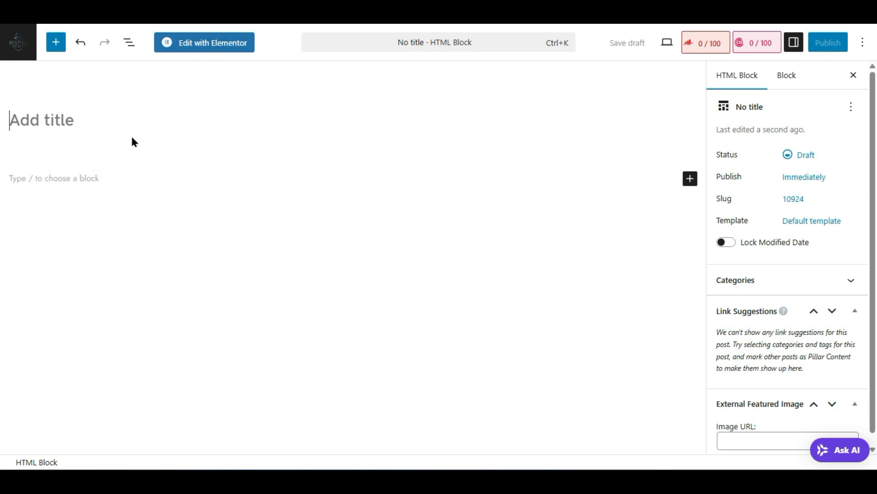
{"action": "left_click", "coordinate": [125, 121]}
{"action": "type", "text": "T"}
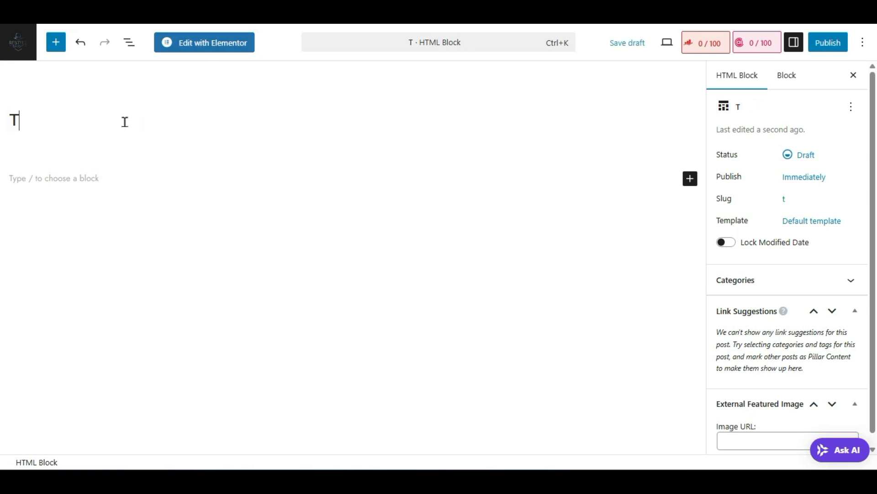
{"action": "type", "text": "rending I"}
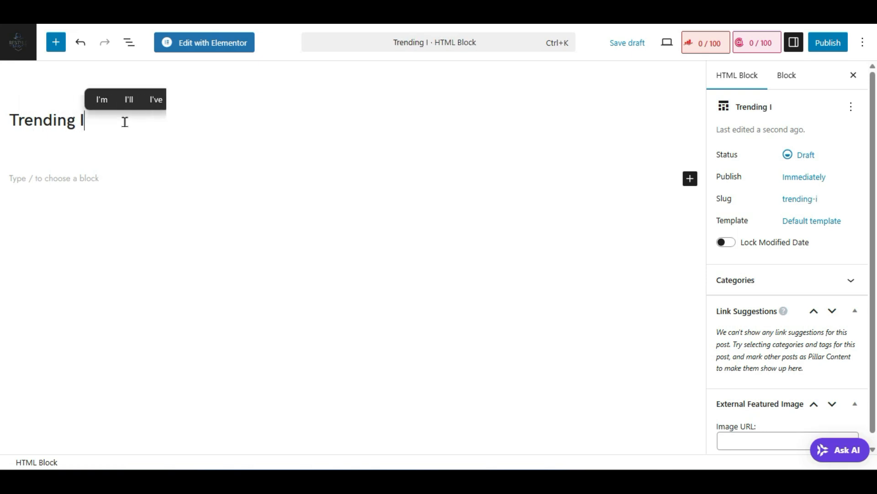
{"action": "type", "text": "tems"}
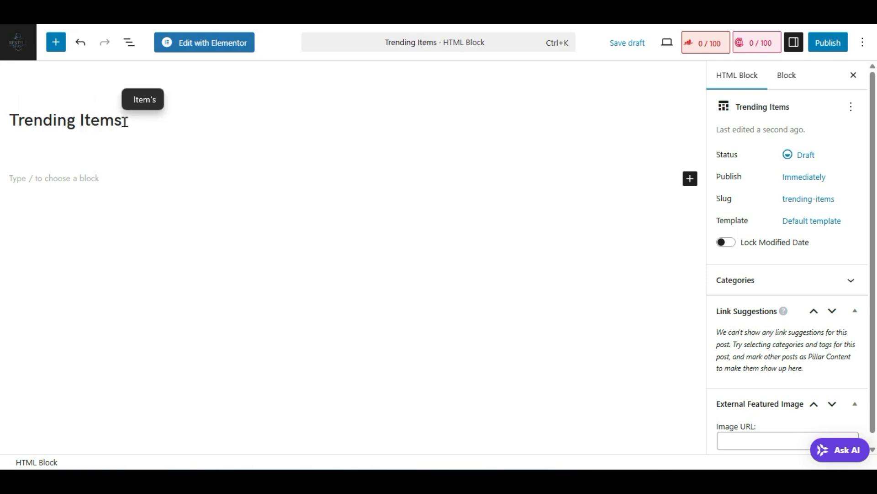
{"action": "left_click", "coordinate": [224, 43]}
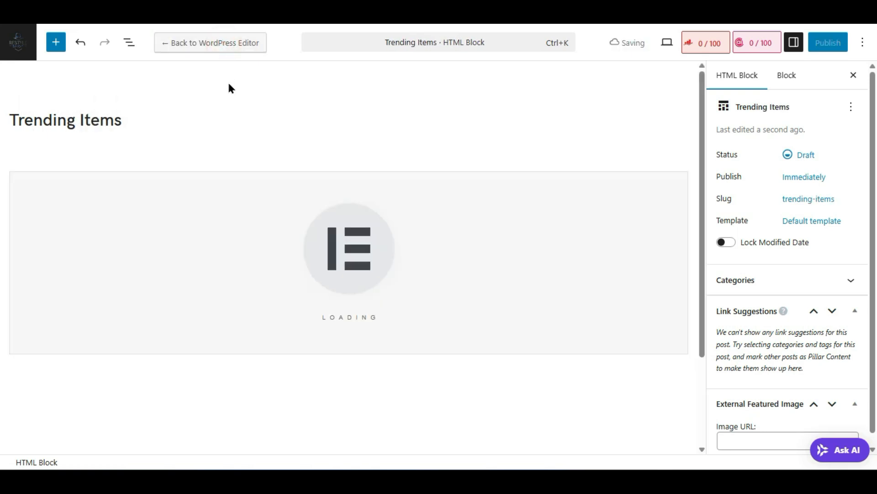
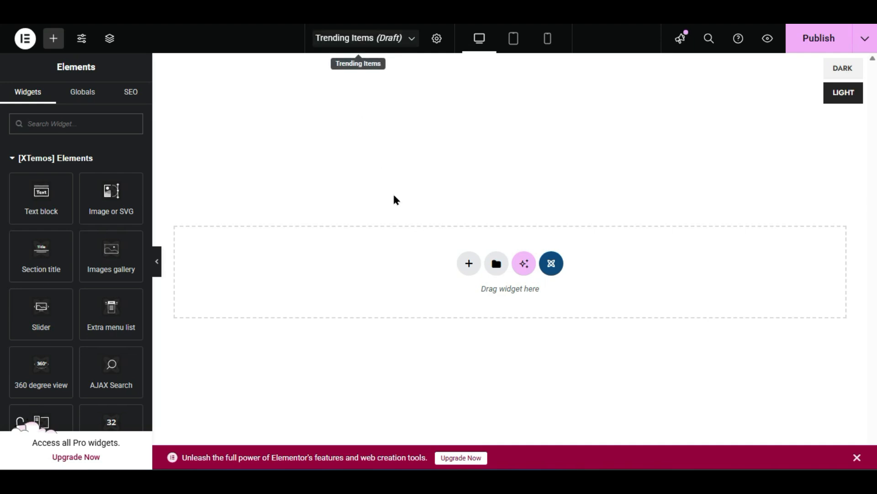
- Browse the XTemos template library, including its Call to action and Categories templates
{"action": "left_click", "coordinate": [557, 269]}
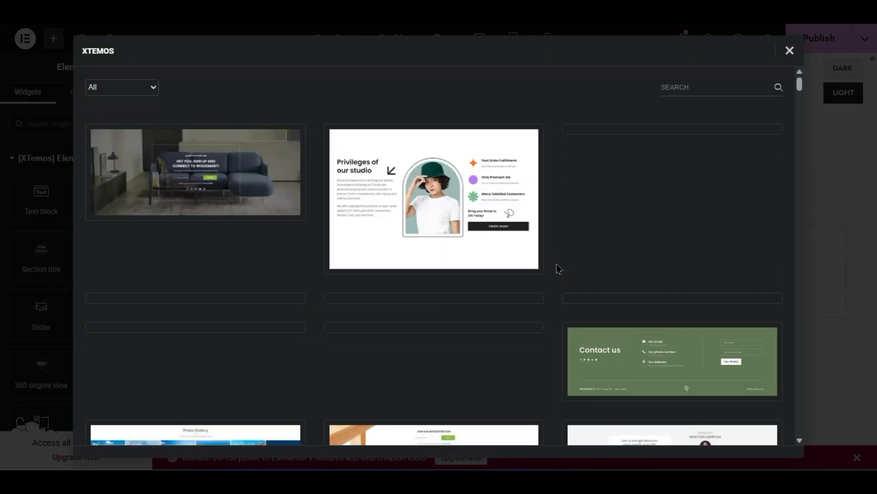
{"action": "mouse_move", "coordinate": [144, 170]}
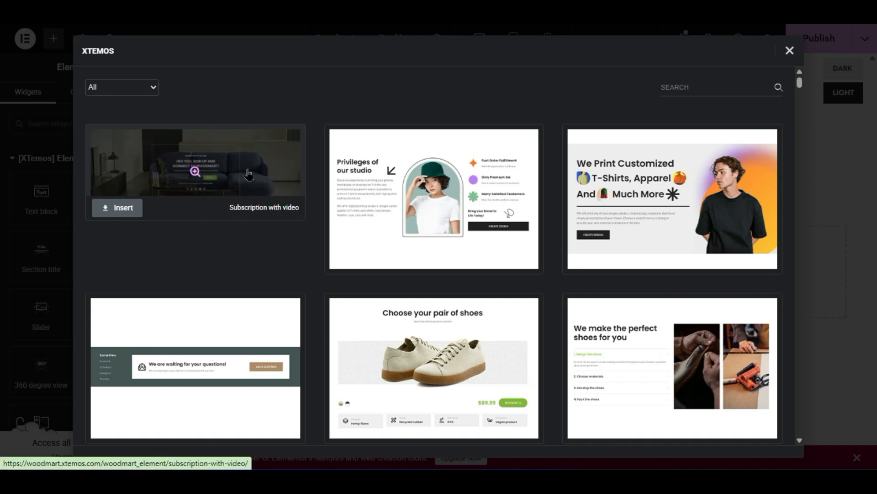
{"action": "scroll", "coordinate": [338, 288], "scroll_direction": "down", "scroll_amount": 10}
{"action": "scroll", "coordinate": [338, 287], "scroll_direction": "up", "scroll_amount": 10}
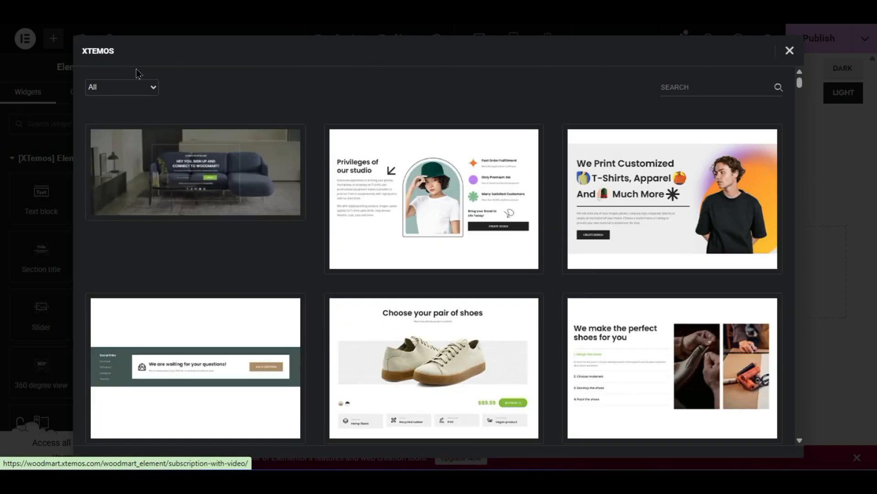
{"action": "left_click", "coordinate": [136, 87]}
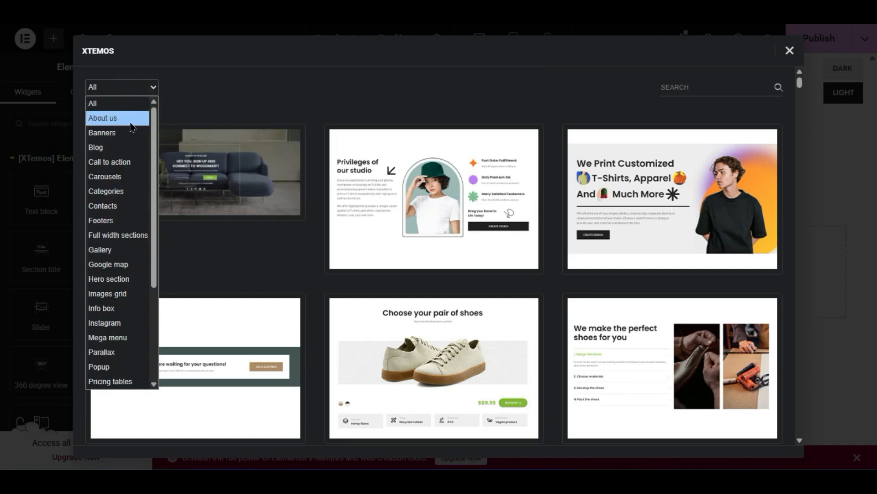
{"action": "left_click", "coordinate": [130, 162]}
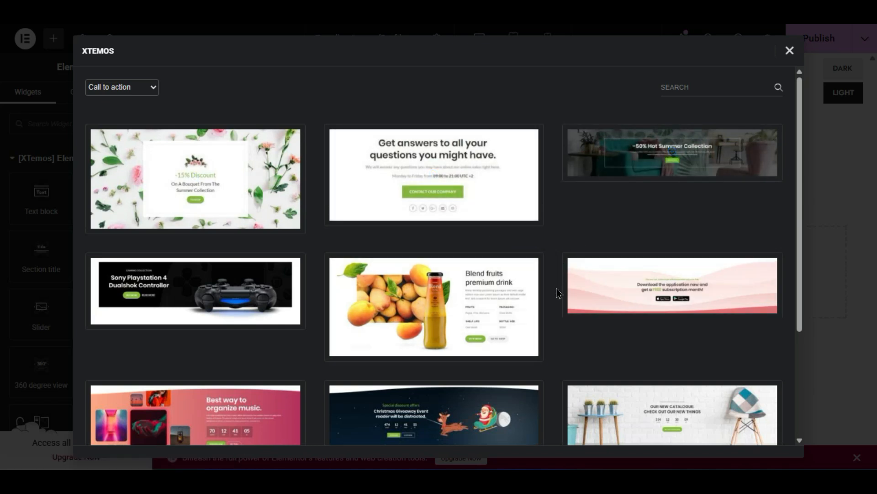
{"action": "scroll", "coordinate": [558, 293], "scroll_direction": "down", "scroll_amount": 3}
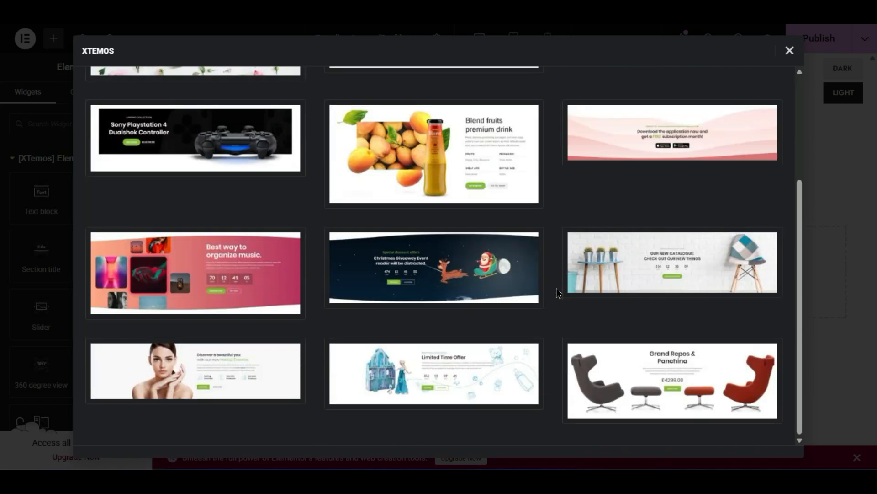
{"action": "scroll", "coordinate": [558, 293], "scroll_direction": "up", "scroll_amount": 3}
{"action": "left_click", "coordinate": [120, 83]}
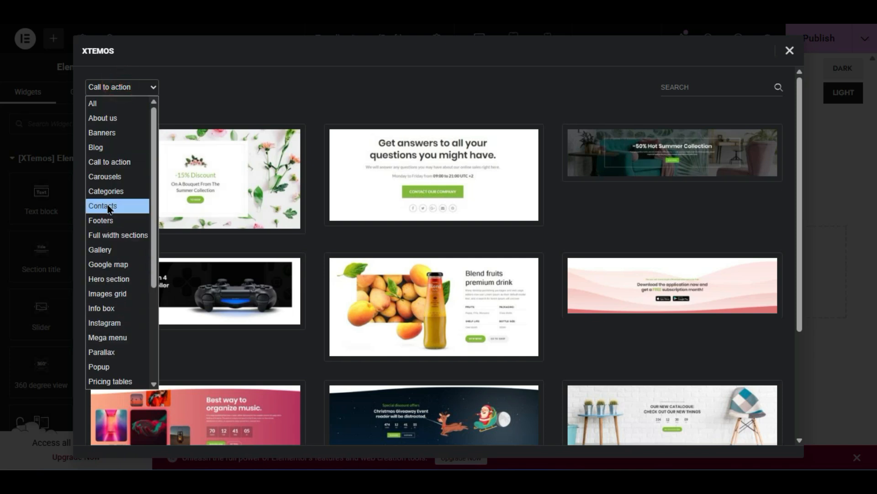
{"action": "left_click", "coordinate": [108, 192]}
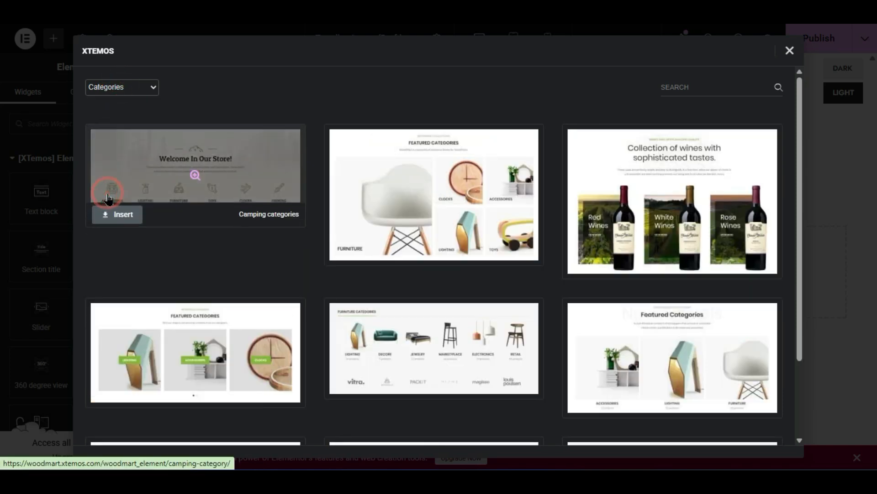
- Filter the XTemos templates by Products and insert the "Products 6 columns with AJAX arrows" template into the block
{"action": "left_click", "coordinate": [106, 86]}
{"action": "scroll", "coordinate": [108, 192], "scroll_direction": "down", "scroll_amount": 3}
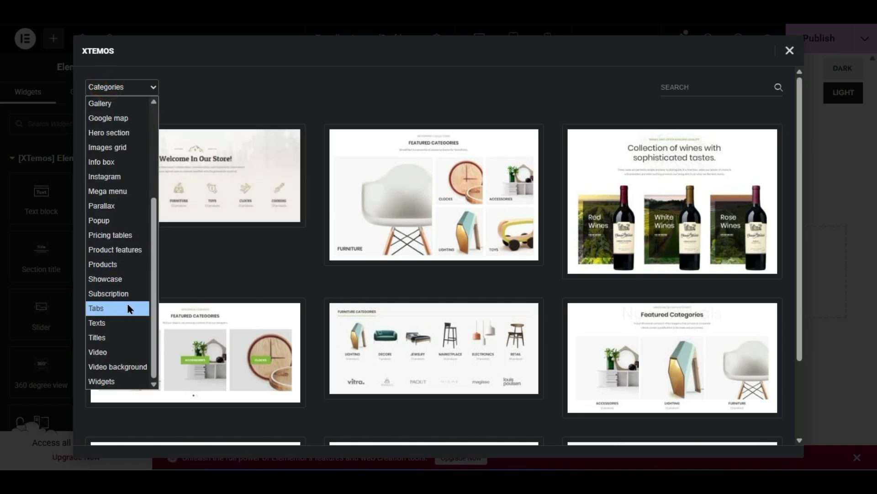
{"action": "left_click", "coordinate": [121, 264]}
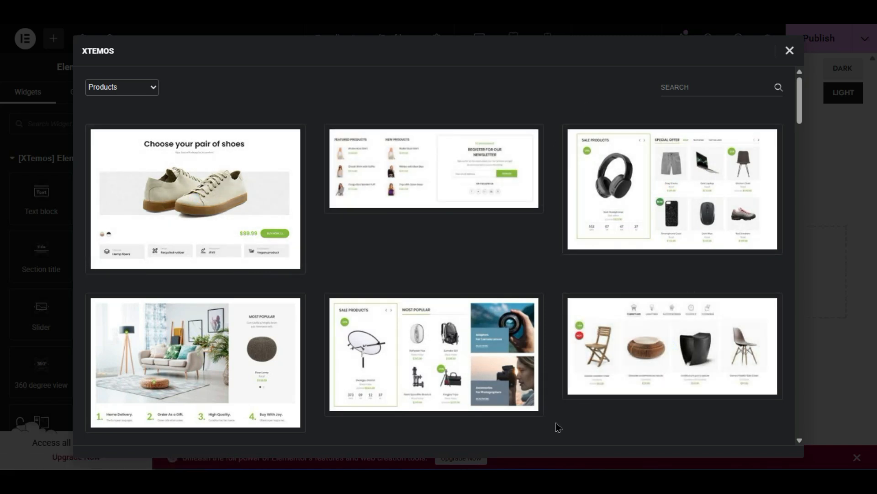
{"action": "scroll", "coordinate": [558, 428], "scroll_direction": "down", "scroll_amount": 10}
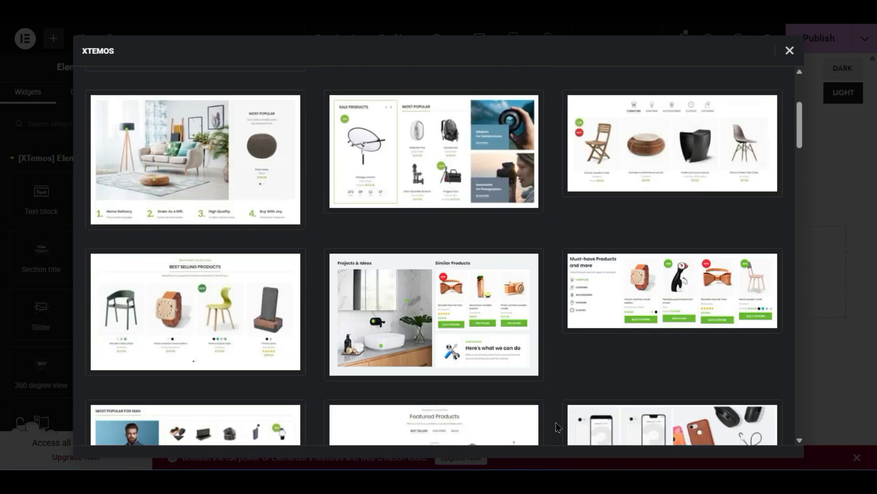
{"action": "scroll", "coordinate": [558, 427], "scroll_direction": "down", "scroll_amount": 2}
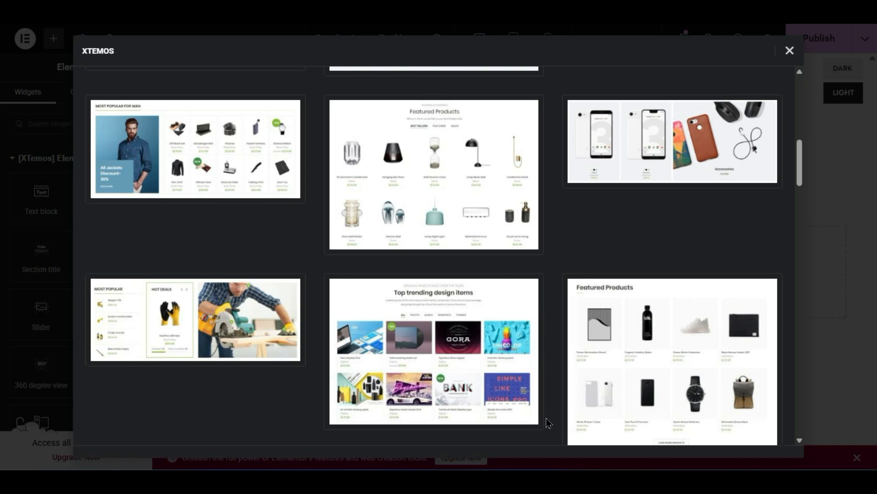
{"action": "scroll", "coordinate": [548, 421], "scroll_direction": "down", "scroll_amount": 2}
{"action": "scroll", "coordinate": [542, 415], "scroll_direction": "down", "scroll_amount": 2}
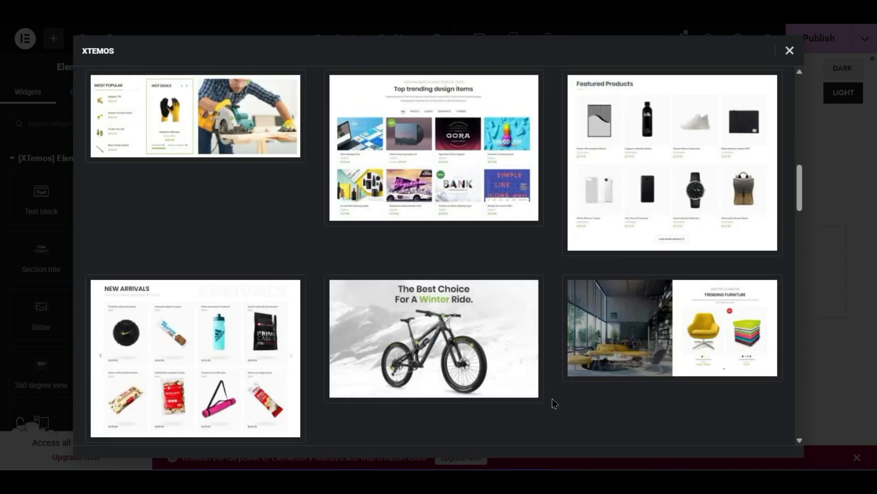
{"action": "scroll", "coordinate": [554, 403], "scroll_direction": "down", "scroll_amount": 2}
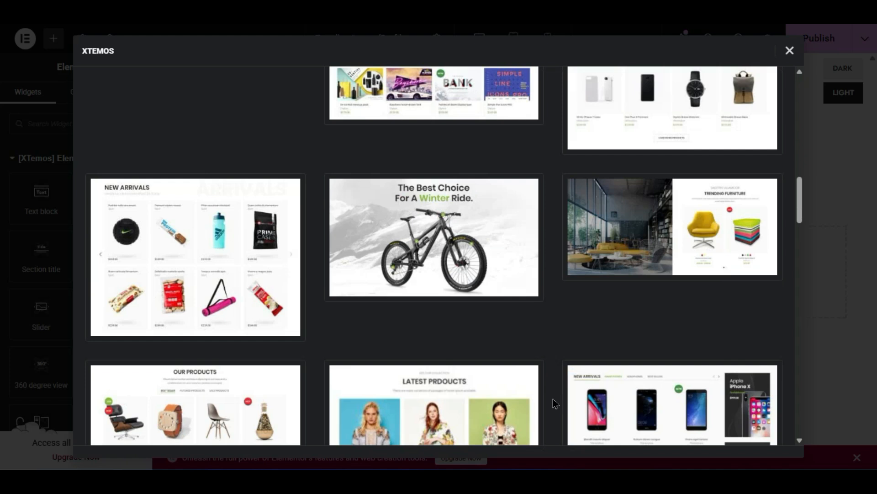
{"action": "scroll", "coordinate": [555, 403], "scroll_direction": "down", "scroll_amount": 4}
{"action": "scroll", "coordinate": [554, 403], "scroll_direction": "down", "scroll_amount": 2}
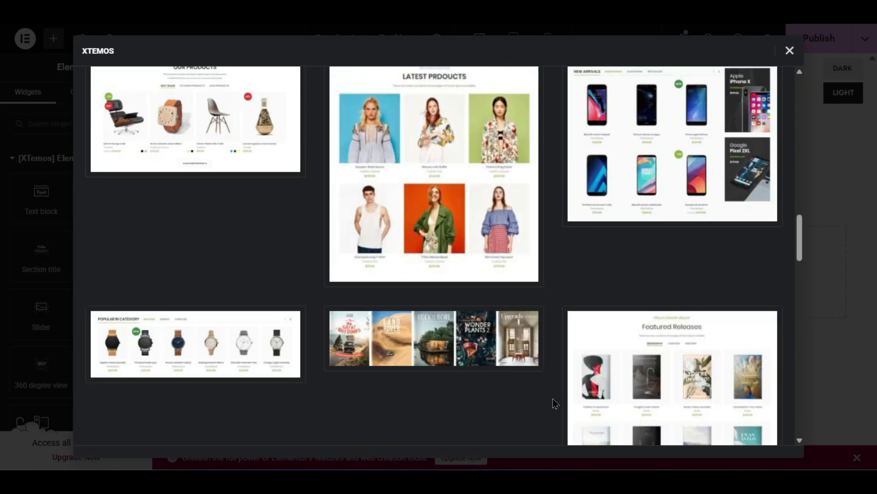
{"action": "scroll", "coordinate": [555, 403], "scroll_direction": "down", "scroll_amount": 2}
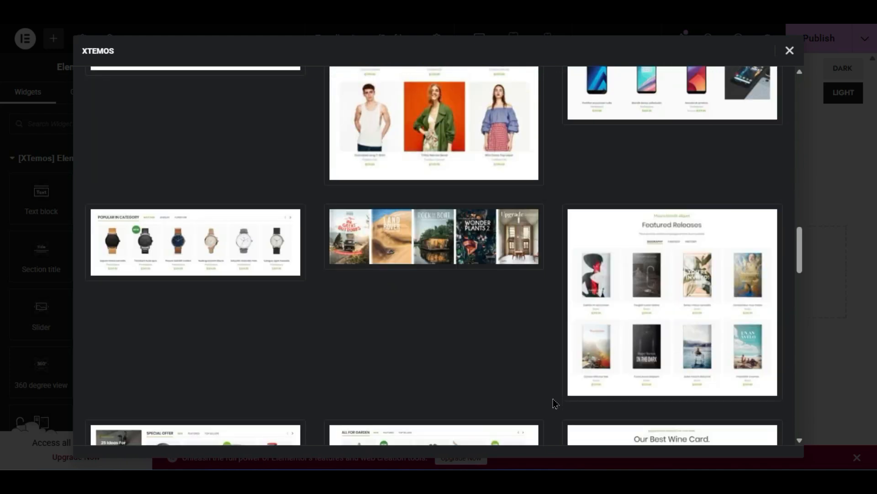
{"action": "mouse_move", "coordinate": [216, 252]}
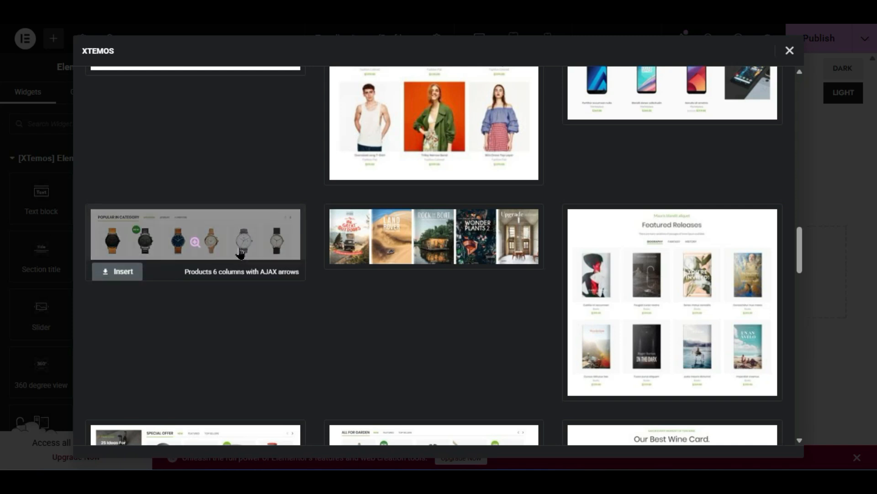
{"action": "left_click", "coordinate": [115, 261]}
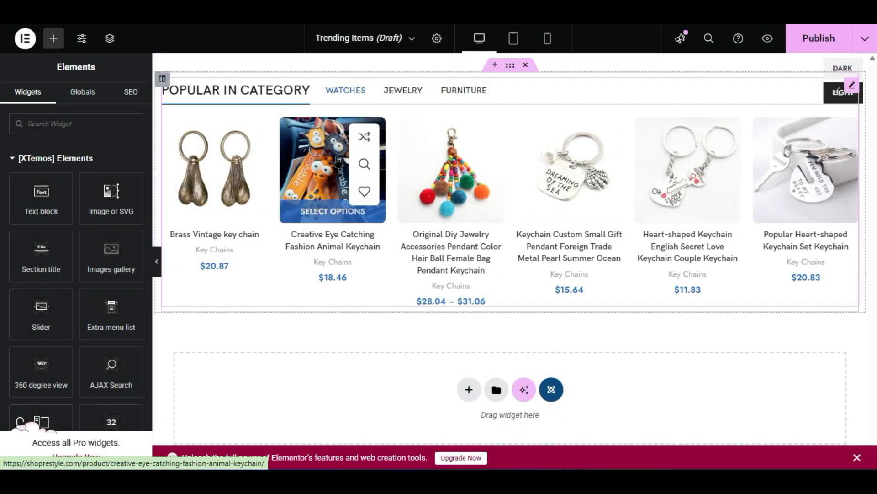
- Open the AJAX Products tabs widget for editing and delete its Jewelry and Furniture tabs, keeping only Watches
{"action": "left_click", "coordinate": [852, 86]}
{"action": "right_click", "coordinate": [513, 147]}
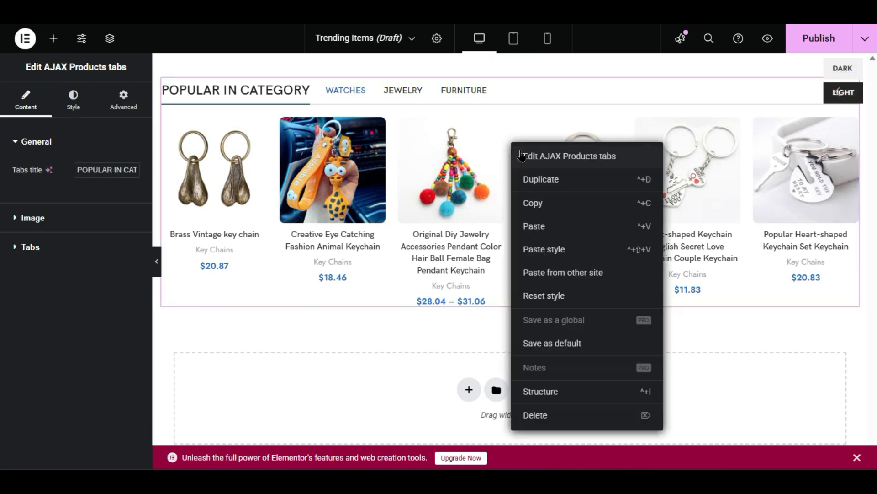
{"action": "left_click", "coordinate": [577, 160]}
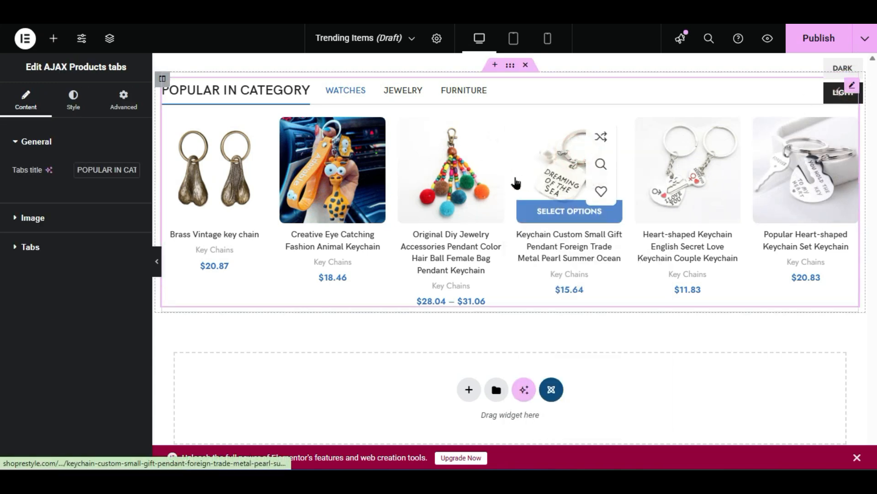
{"action": "left_click", "coordinate": [27, 247]}
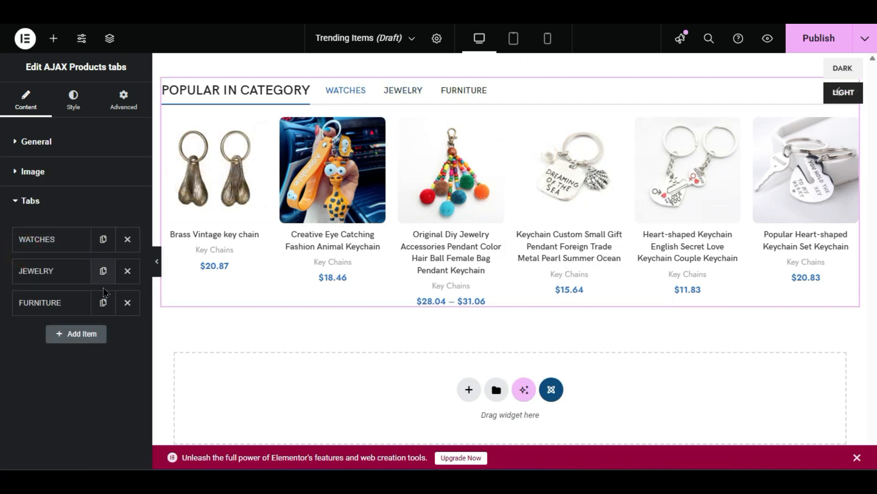
{"action": "left_click", "coordinate": [128, 302]}
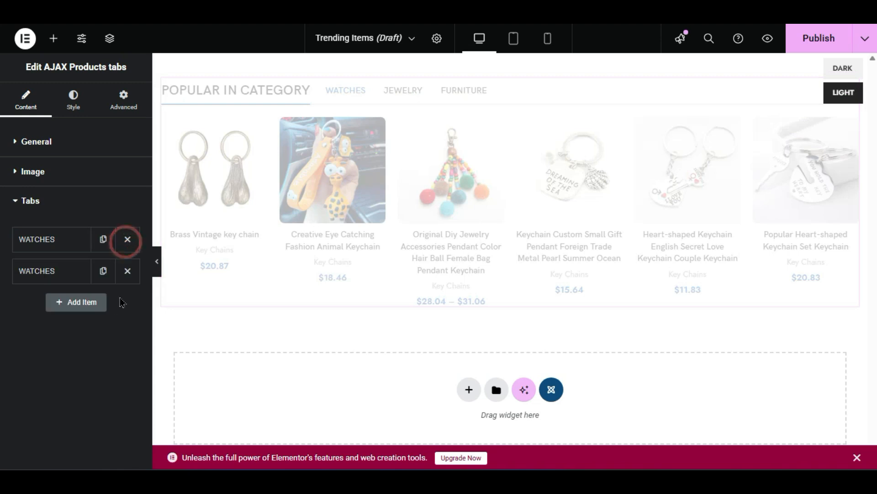
{"action": "left_click", "coordinate": [127, 271]}
{"action": "left_click", "coordinate": [58, 247]}
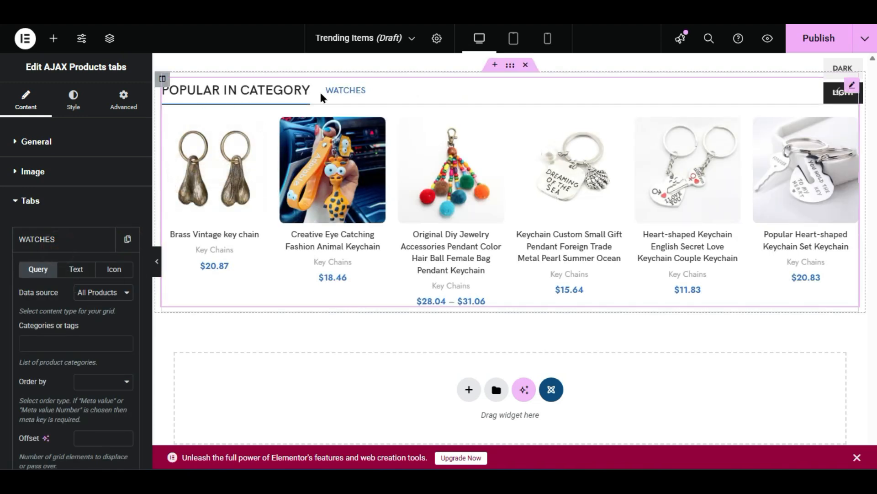
- Set the product tabs widget's main title to "Shop Trending Products"
{"action": "left_click", "coordinate": [50, 140]}
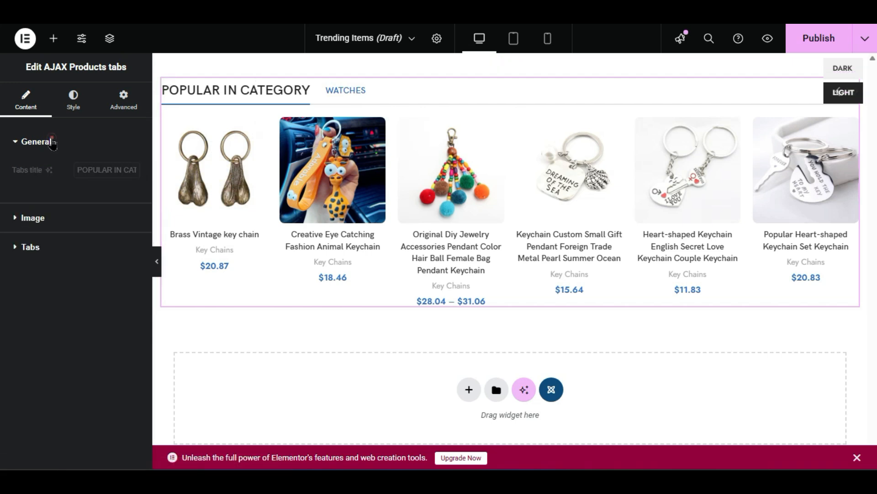
{"action": "triple_click", "coordinate": [112, 172]}
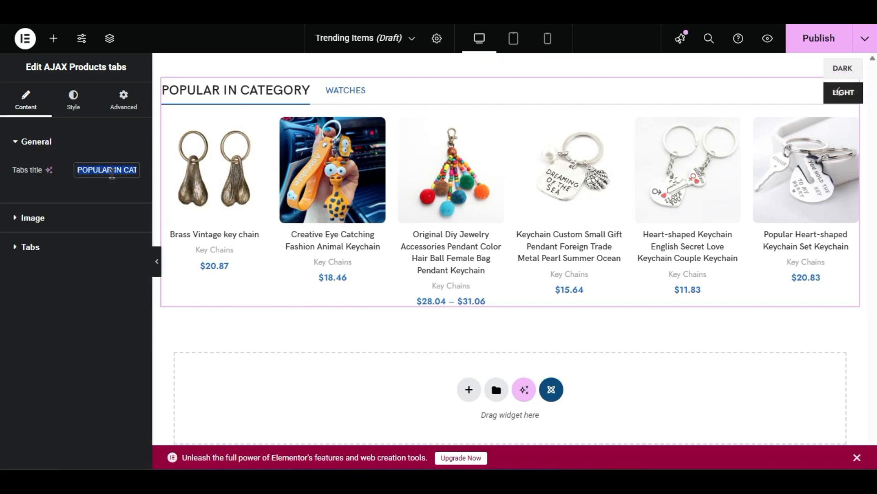
{"action": "type", "text": "Y"}
{"action": "key", "text": "BackSpace"}
{"action": "type", "text": "Shop "}
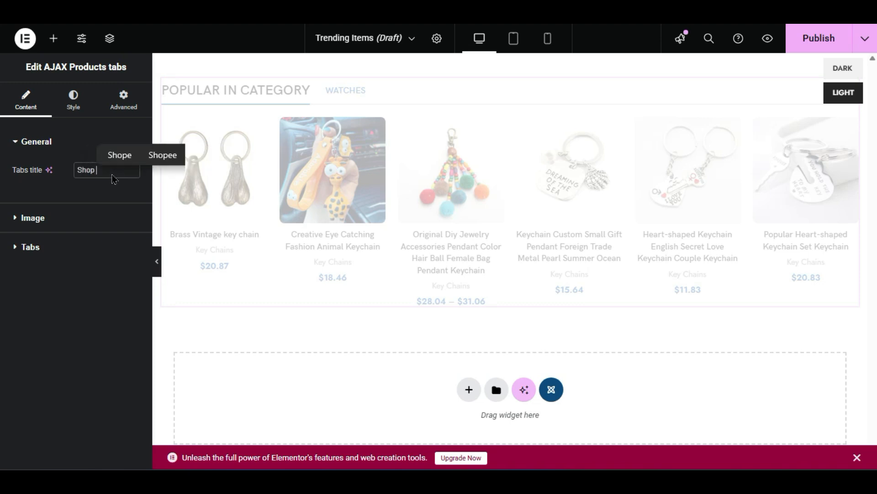
{"action": "type", "text": "Trending "}
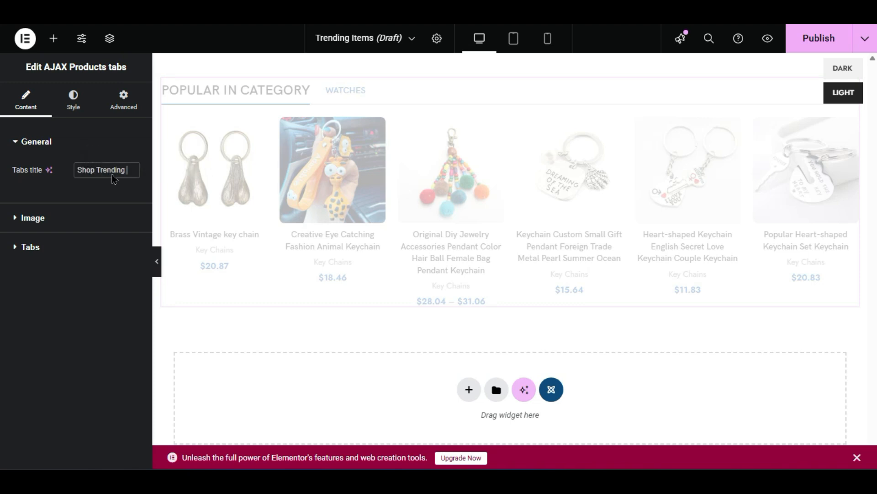
{"action": "type", "text": "Products"}
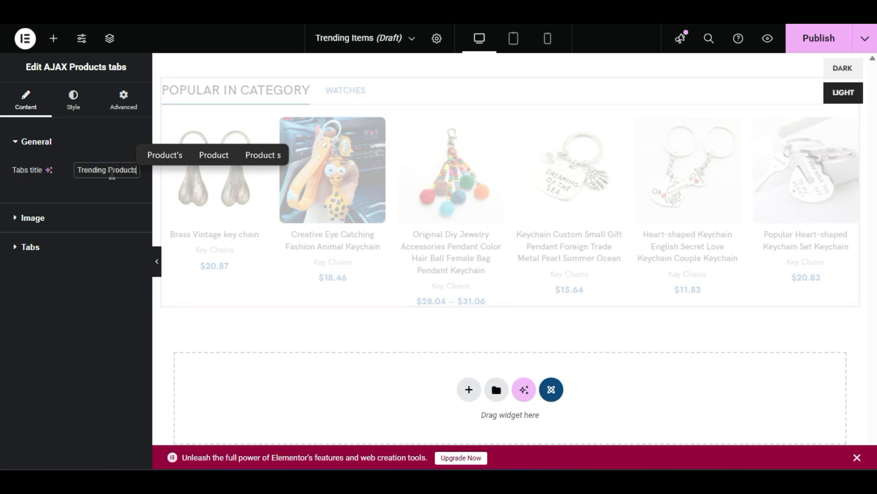
{"action": "left_click", "coordinate": [85, 284]}
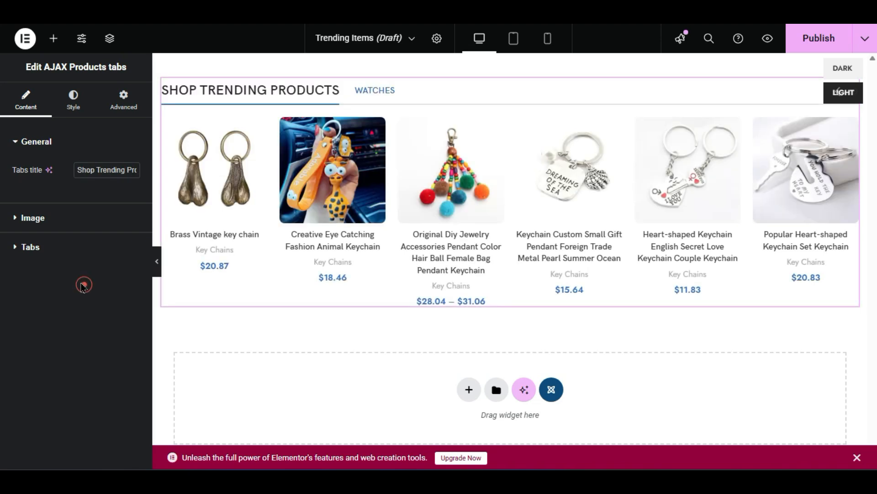
- Clear the title text of the remaining Watches tab
{"action": "left_click", "coordinate": [67, 253]}
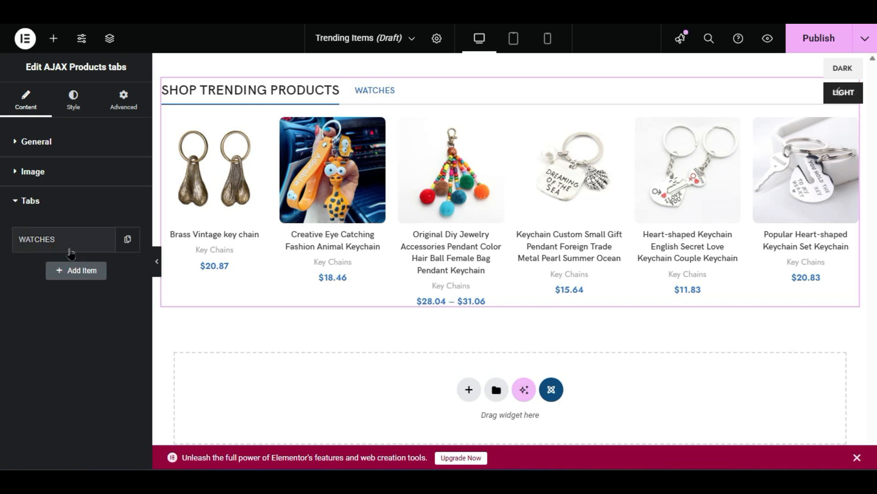
{"action": "left_click", "coordinate": [69, 247]}
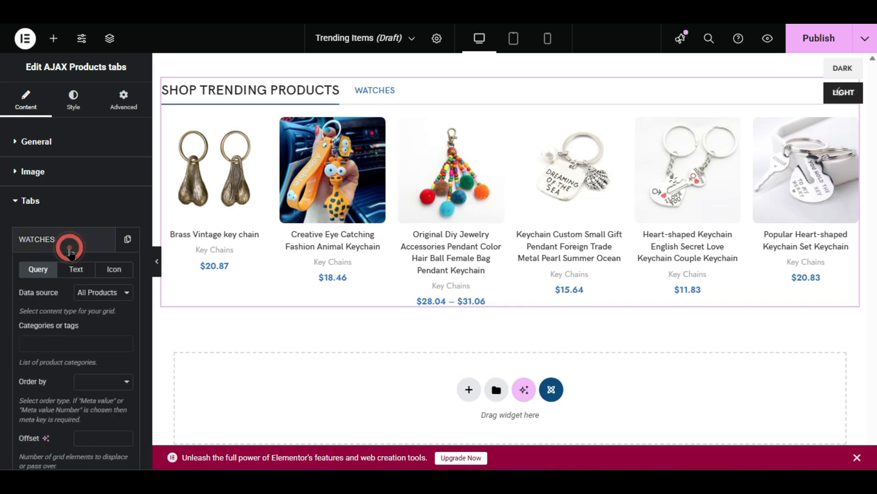
{"action": "left_click", "coordinate": [87, 271]}
{"action": "key", "text": "BackSpace"}
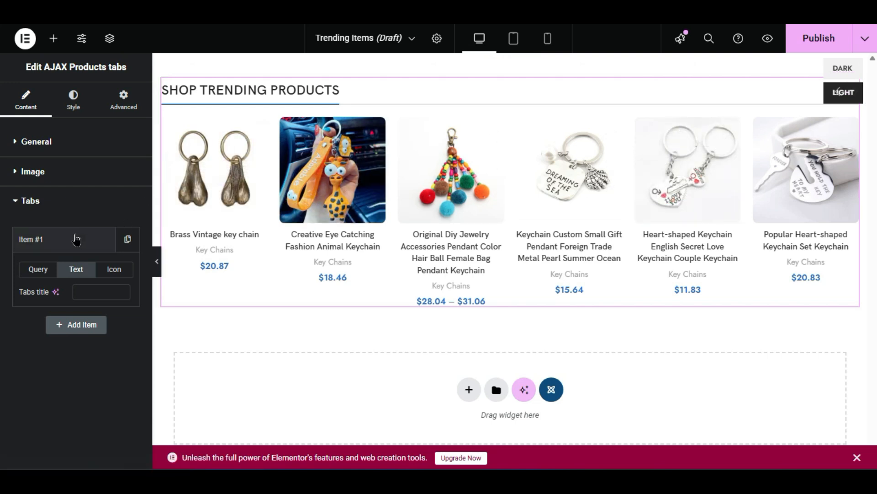
- Try Top Rated Products, Sale Products and Featured Products as the remaining tab's data source, and restore All Products
{"action": "left_click", "coordinate": [60, 145]}
{"action": "left_click", "coordinate": [58, 210]}
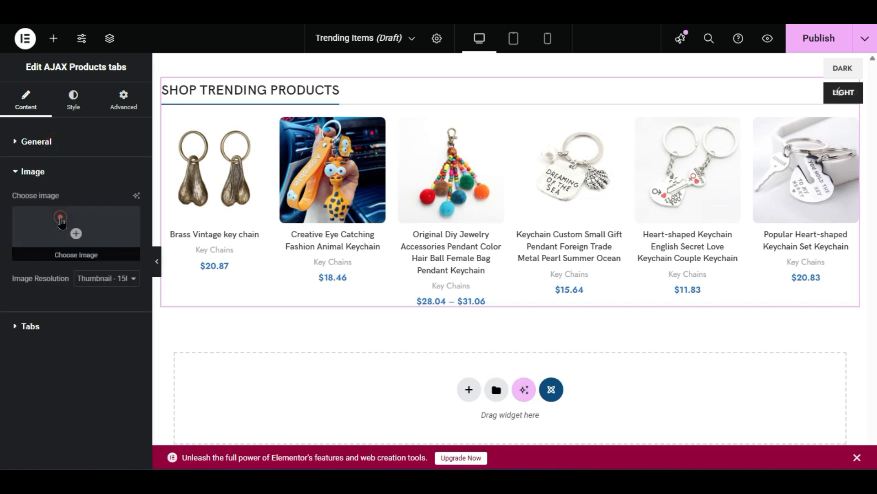
{"action": "left_click", "coordinate": [31, 326]}
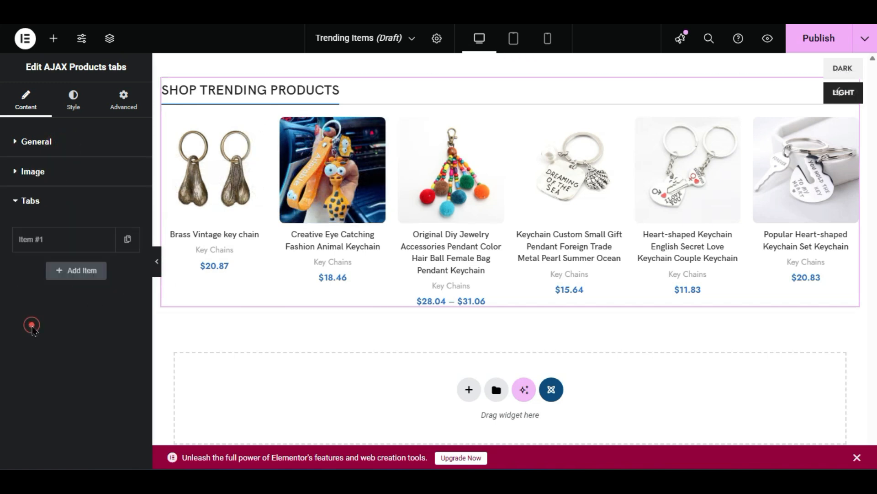
{"action": "left_click", "coordinate": [58, 243]}
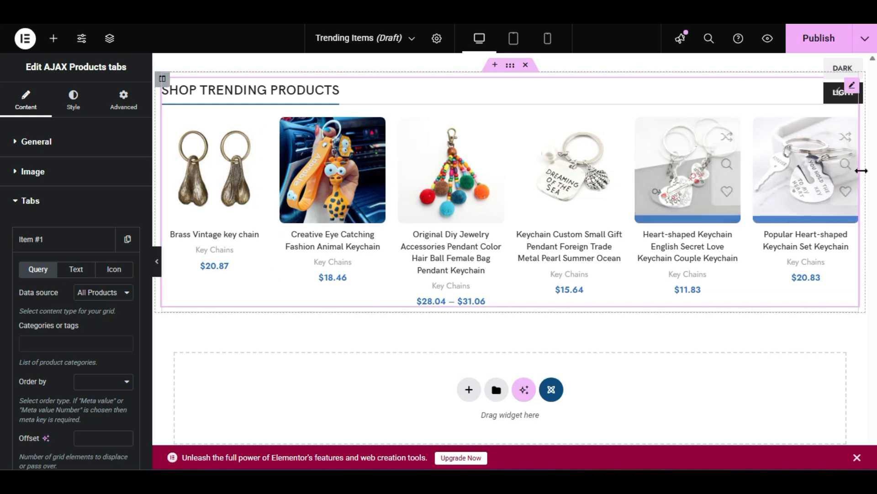
{"action": "left_click", "coordinate": [106, 296]}
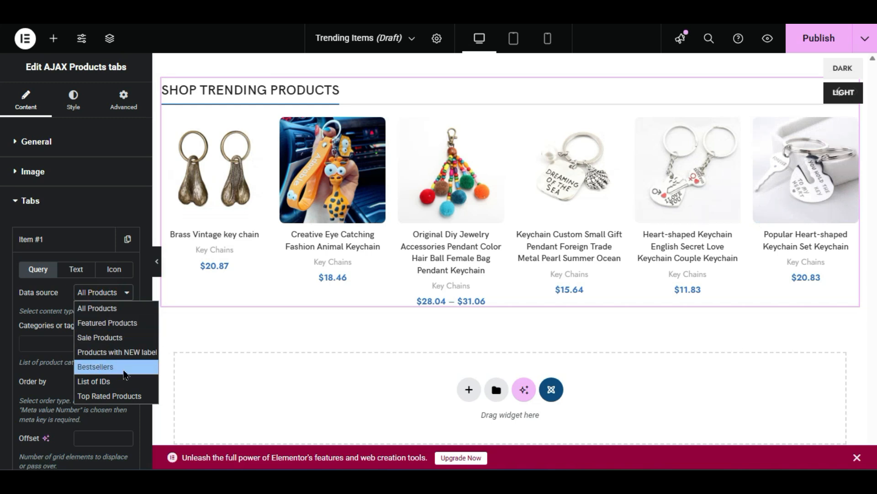
{"action": "left_click", "coordinate": [111, 396]}
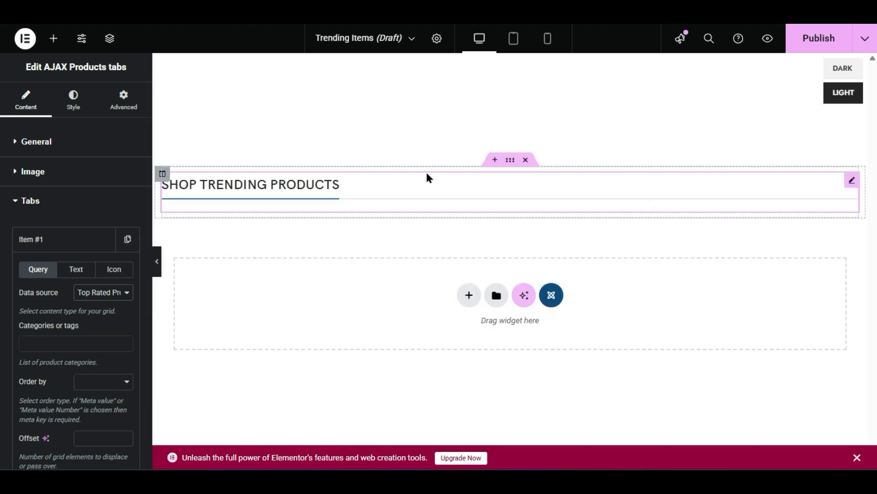
{"action": "left_click", "coordinate": [98, 293]}
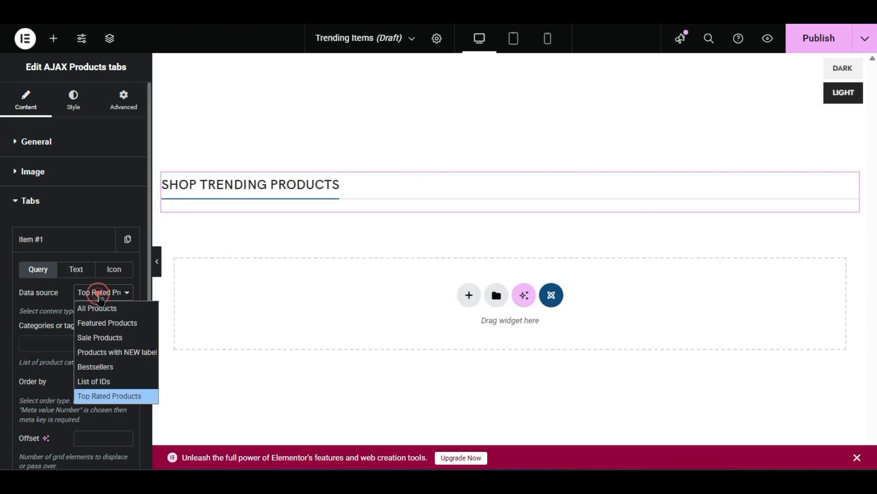
{"action": "left_click", "coordinate": [112, 335]}
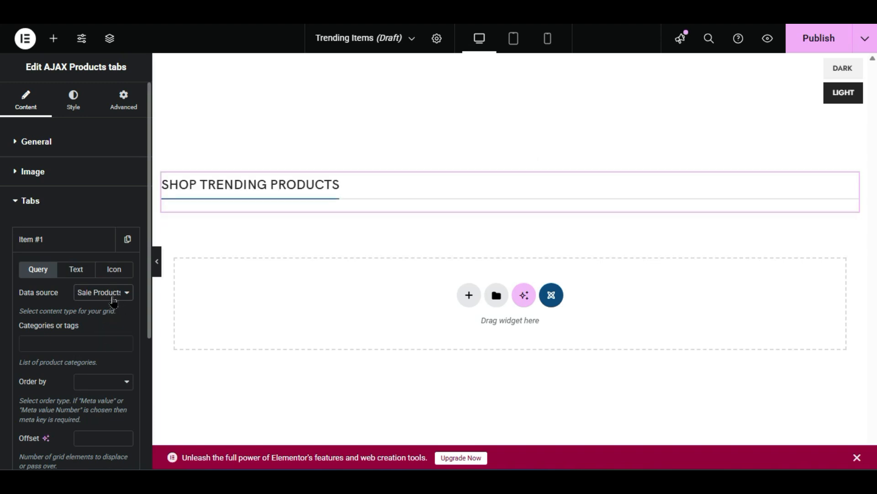
{"action": "left_click", "coordinate": [113, 297]}
{"action": "left_click", "coordinate": [111, 322]}
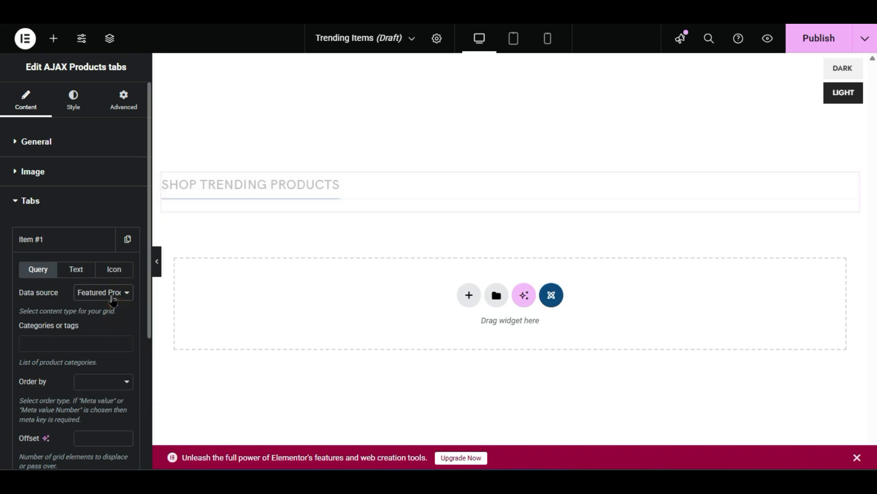
{"action": "left_click", "coordinate": [113, 297]}
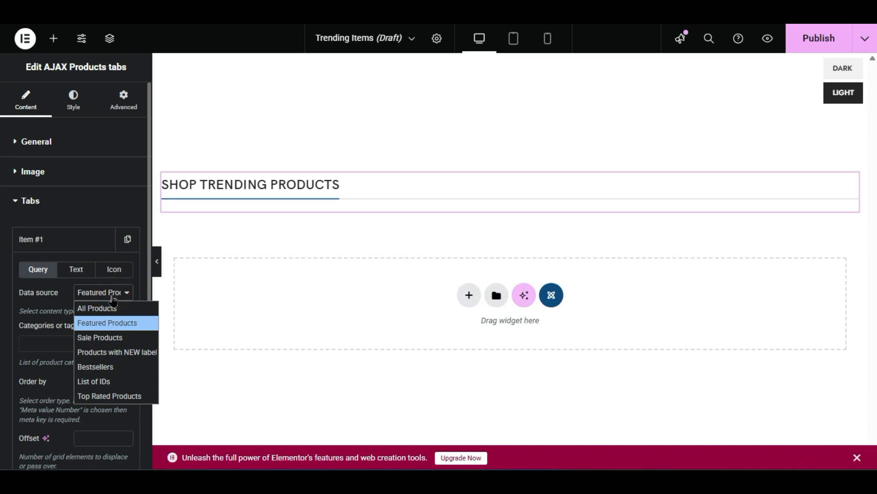
{"action": "left_click", "coordinate": [111, 306]}
- Check the tab's category filter, and review the product sections on the store's home page, including Explore Our Collections
{"action": "scroll", "coordinate": [87, 322], "scroll_direction": "down", "scroll_amount": 2}
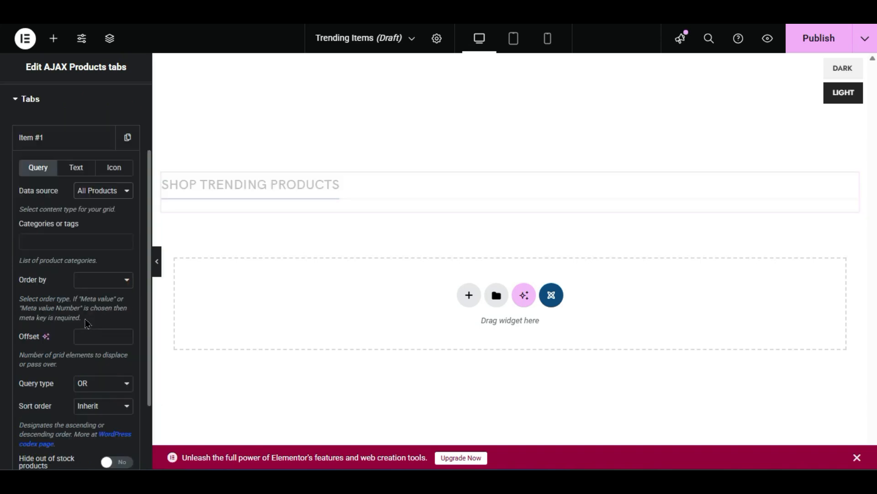
{"action": "left_click", "coordinate": [44, 242]}
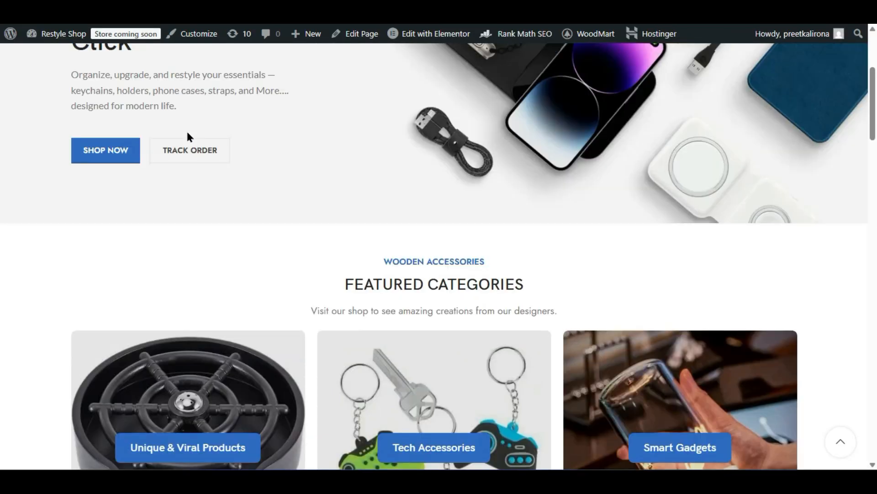
{"action": "scroll", "coordinate": [187, 135], "scroll_direction": "up", "scroll_amount": 4}
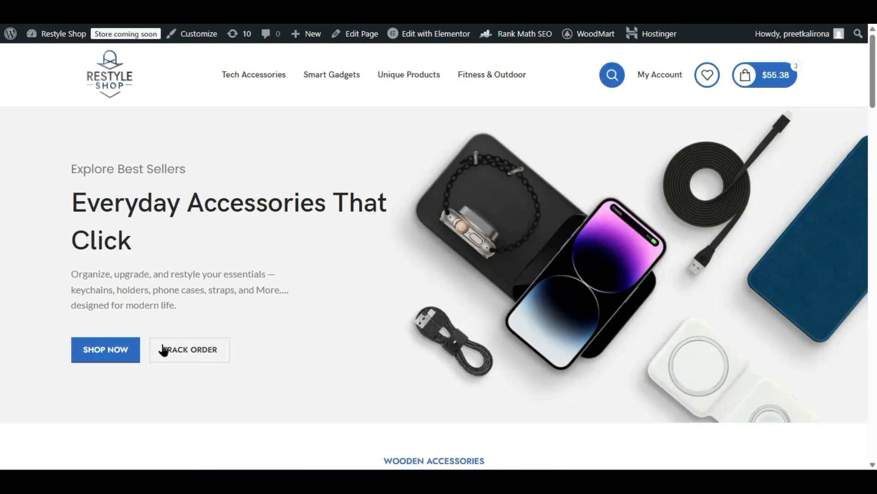
{"action": "scroll", "coordinate": [163, 350], "scroll_direction": "down", "scroll_amount": 10}
{"action": "scroll", "coordinate": [421, 253], "scroll_direction": "down", "scroll_amount": 8}
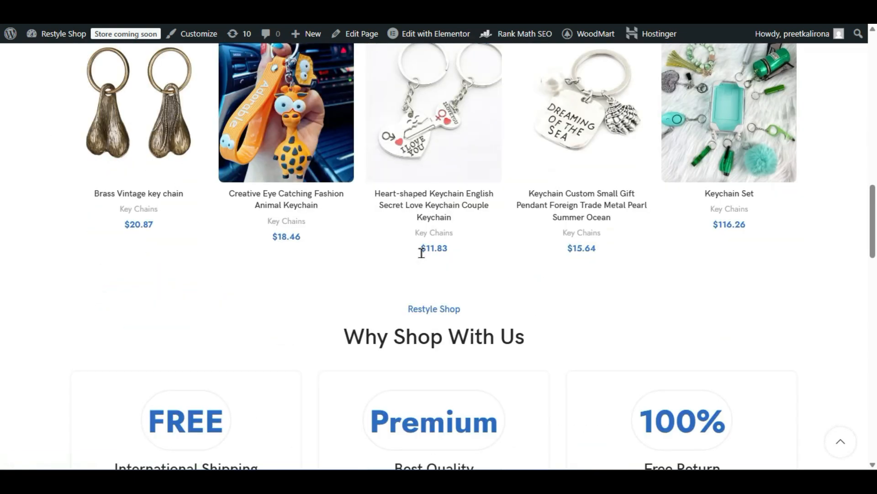
{"action": "scroll", "coordinate": [521, 266], "scroll_direction": "up", "scroll_amount": 4}
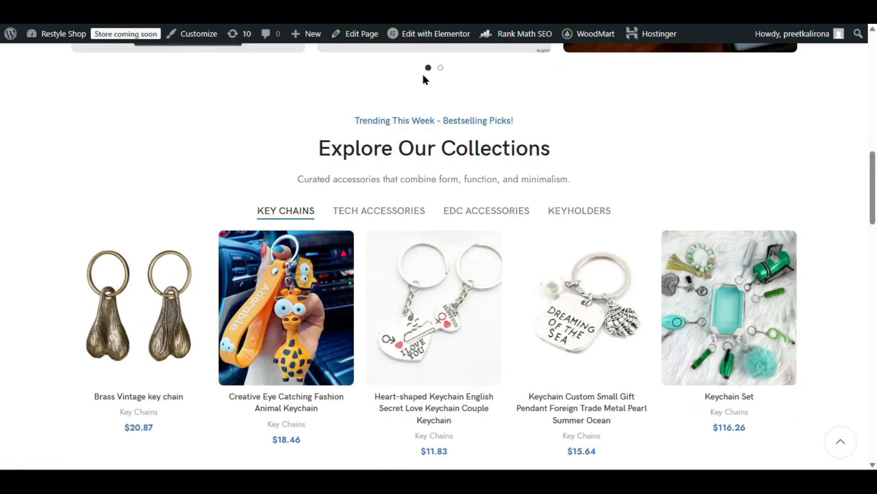
{"action": "scroll", "coordinate": [471, 223], "scroll_direction": "down", "scroll_amount": 8}
{"action": "scroll", "coordinate": [433, 204], "scroll_direction": "up", "scroll_amount": 4}
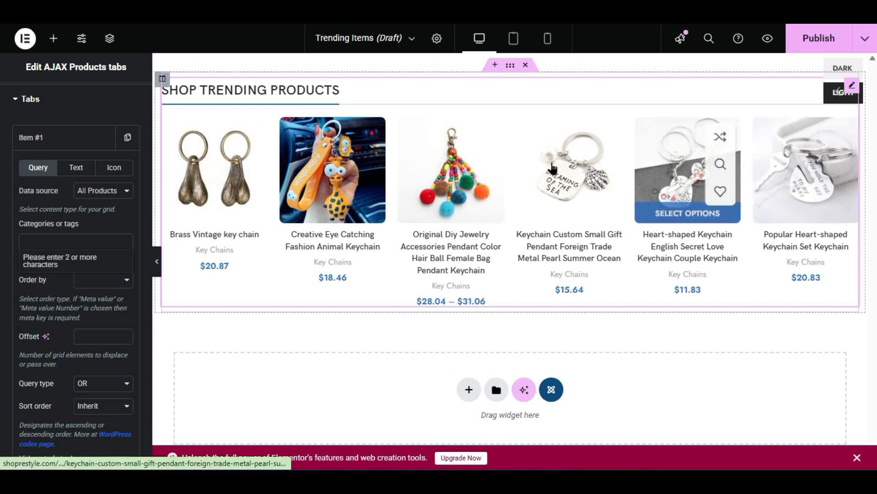
- Try filtering the tab's products by the Everyday Carry Accessories category, and remove that category again
{"action": "left_click", "coordinate": [183, 9]}
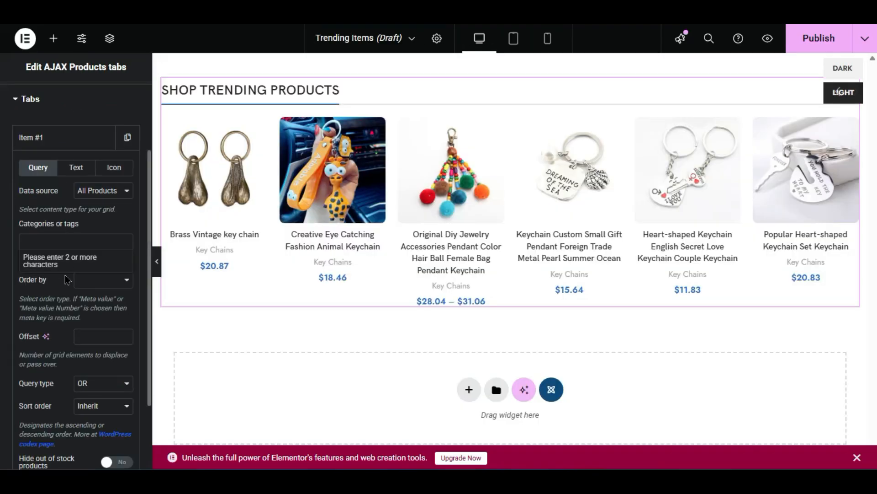
{"action": "left_click", "coordinate": [67, 237]}
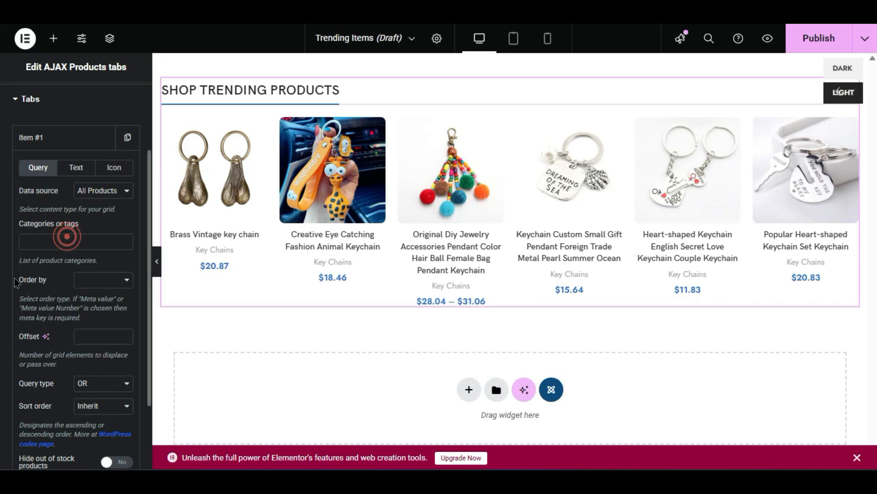
{"action": "left_click", "coordinate": [82, 242]}
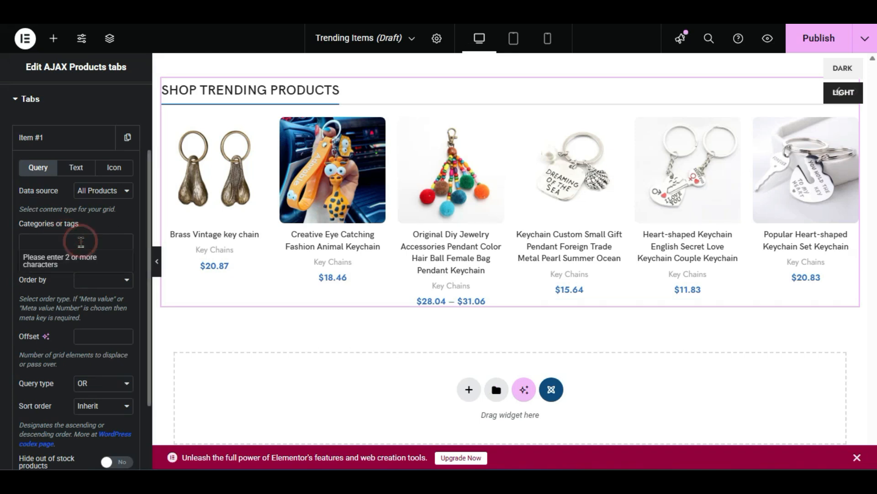
{"action": "type", "text": "ss"}
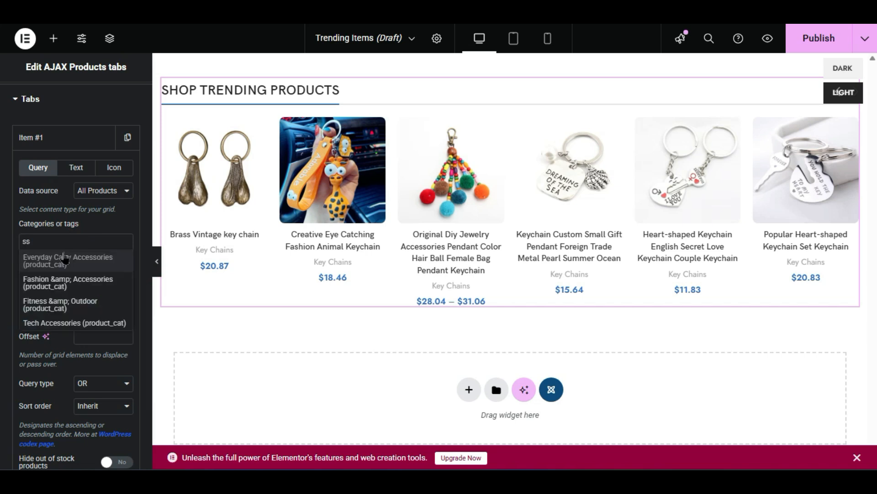
{"action": "left_click", "coordinate": [61, 264]}
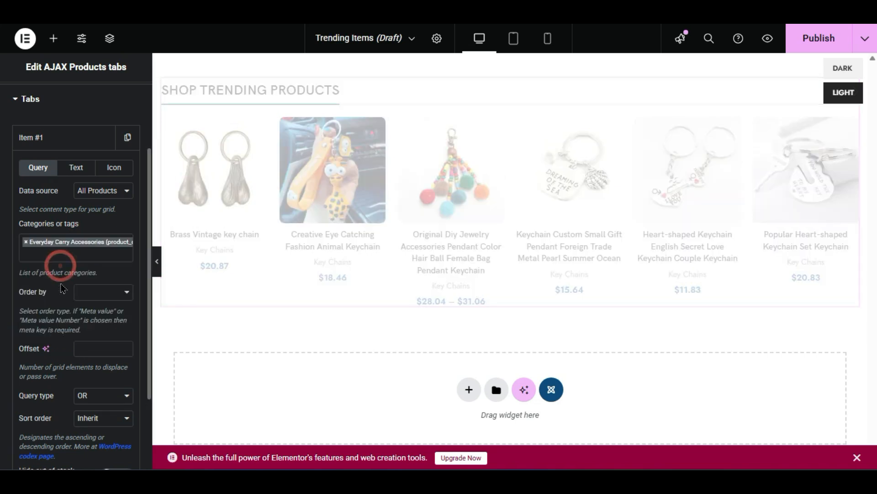
{"action": "left_click", "coordinate": [25, 242]}
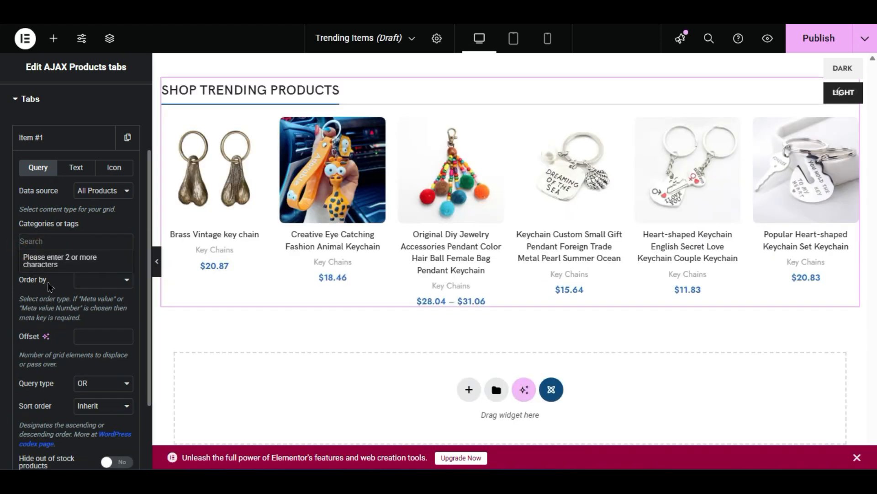
- Check the tab's remaining query options and publish the Trending Items HTML block
{"action": "left_click", "coordinate": [50, 284]}
{"action": "scroll", "coordinate": [41, 273], "scroll_direction": "down", "scroll_amount": 2}
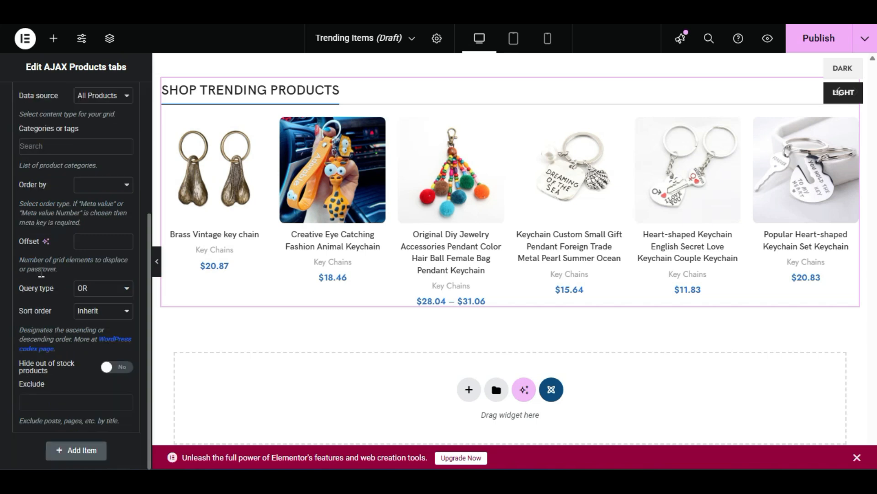
{"action": "scroll", "coordinate": [67, 415], "scroll_direction": "up", "scroll_amount": 4}
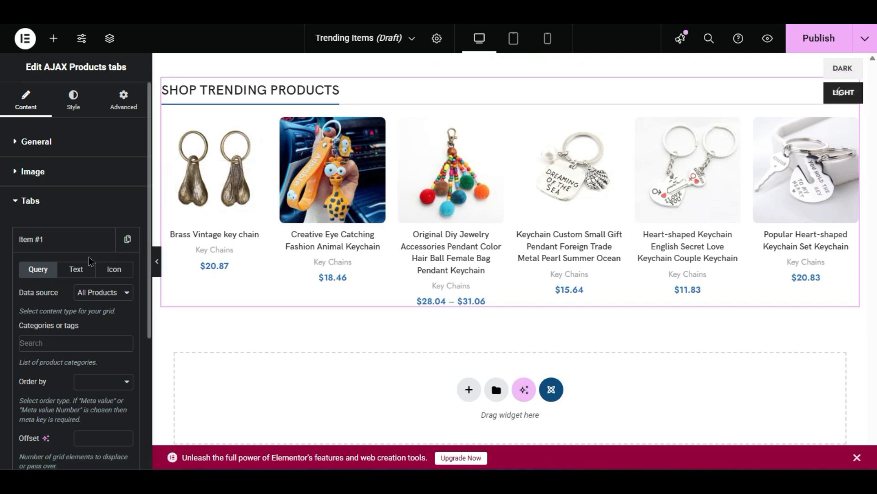
{"action": "left_click", "coordinate": [823, 37]}
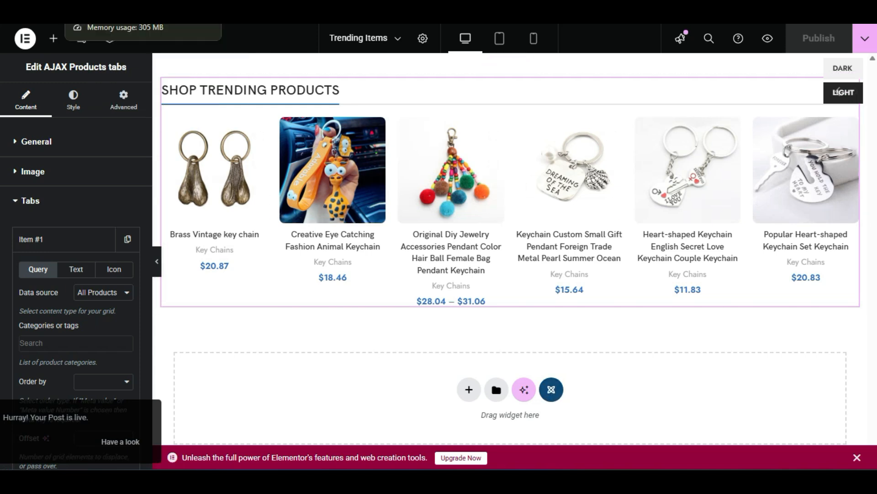
- Switch to the WordPress dashboard and open the HTML Blocks list
{"action": "left_click", "coordinate": [52, 10]}
{"action": "scroll", "coordinate": [130, 159], "scroll_direction": "down", "scroll_amount": 9}
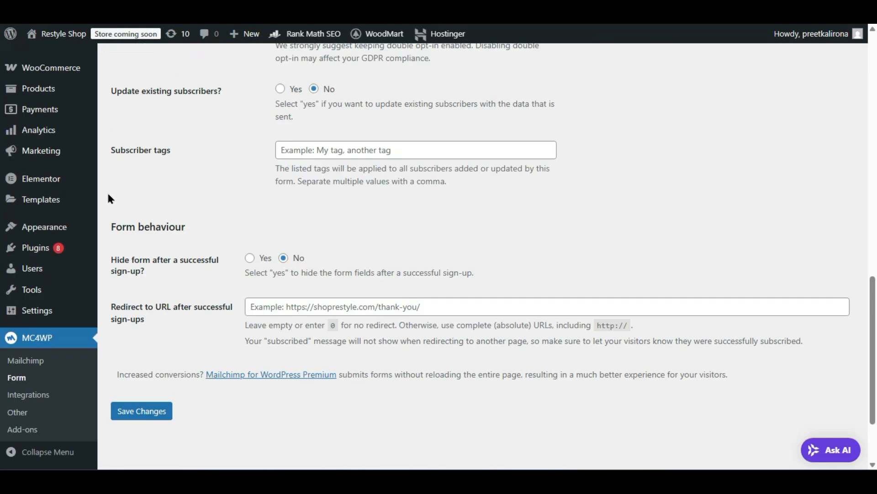
{"action": "scroll", "coordinate": [99, 201], "scroll_direction": "up", "scroll_amount": 4}
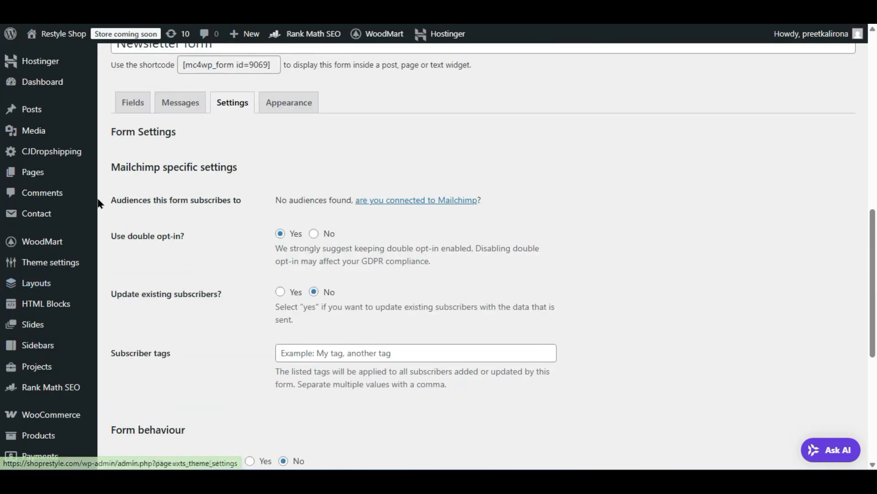
{"action": "mouse_move", "coordinate": [73, 311]}
{"action": "left_click", "coordinate": [109, 307]}
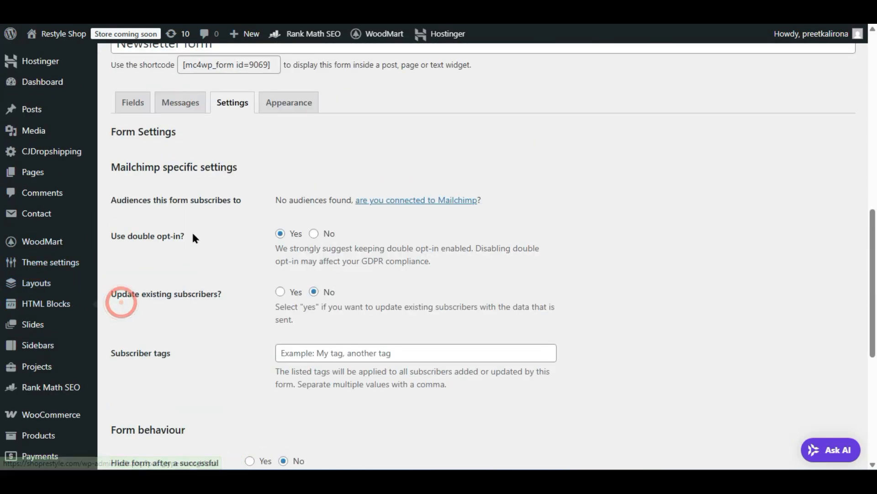
- Return to the store's home page and open it for editing with Elementor
{"action": "scroll", "coordinate": [192, 236], "scroll_direction": "down", "scroll_amount": 2}
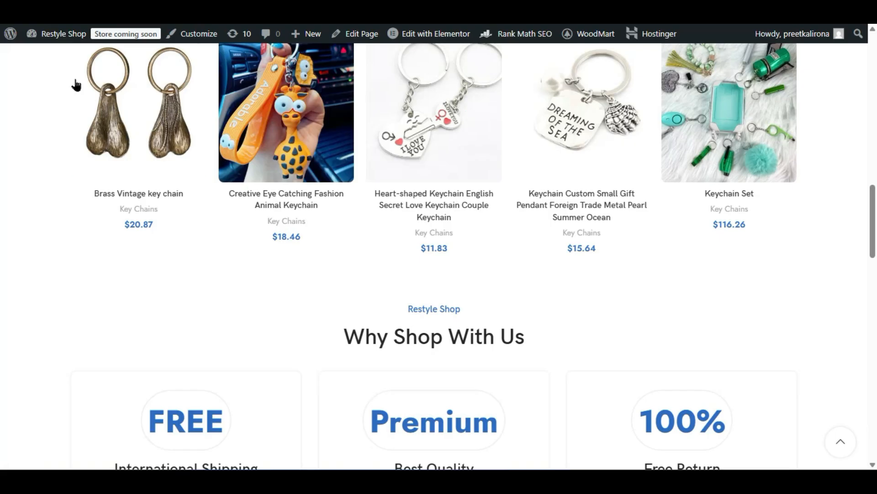
{"action": "scroll", "coordinate": [55, 47], "scroll_direction": "up", "scroll_amount": 5}
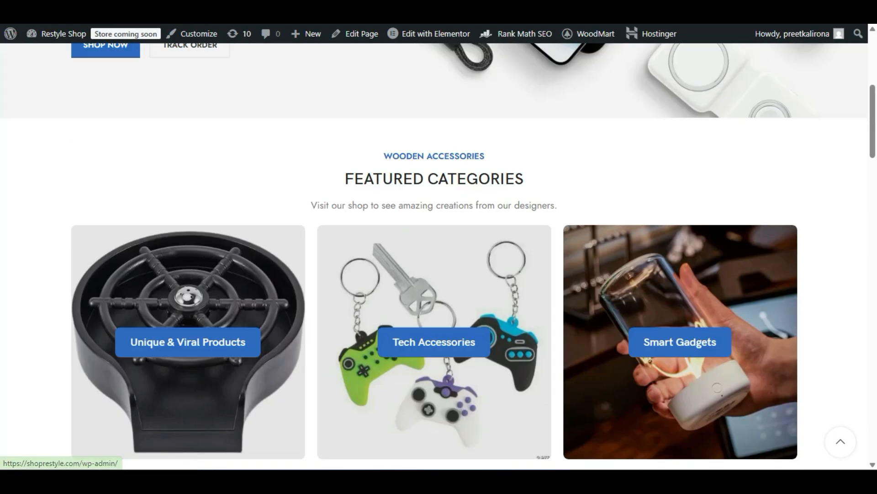
{"action": "scroll", "coordinate": [55, 126], "scroll_direction": "up", "scroll_amount": 3}
{"action": "key", "text": "F5"}
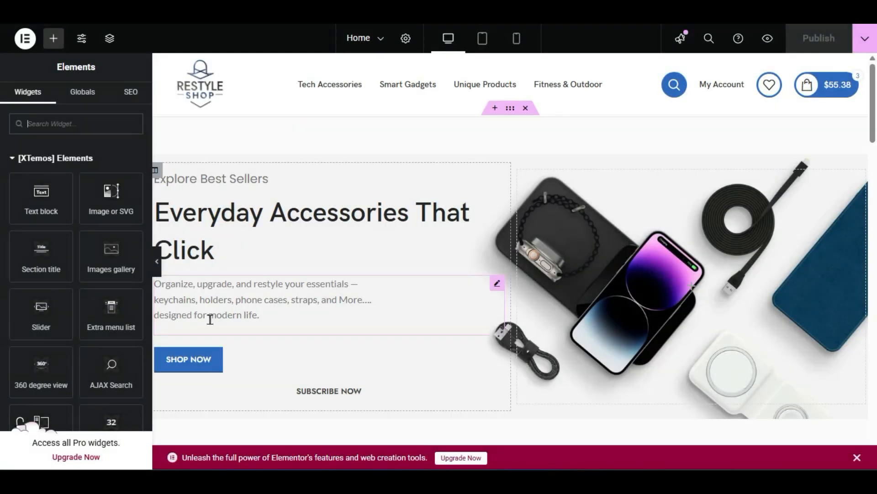
- Add a new empty section to the home page between Explore Our Collections and Why Shop With Us
{"action": "scroll", "coordinate": [210, 320], "scroll_direction": "down", "scroll_amount": 1}
{"action": "scroll", "coordinate": [211, 322], "scroll_direction": "up", "scroll_amount": 1}
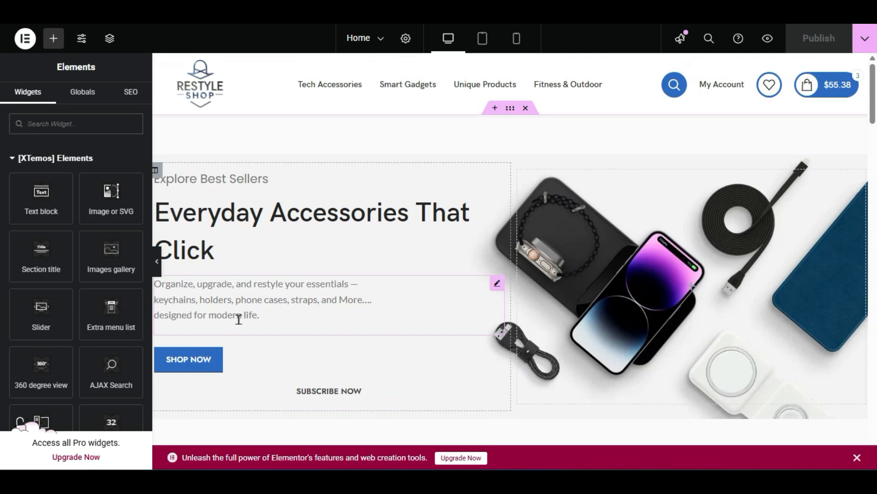
{"action": "scroll", "coordinate": [351, 279], "scroll_direction": "down", "scroll_amount": 3}
{"action": "scroll", "coordinate": [351, 279], "scroll_direction": "down", "scroll_amount": 20}
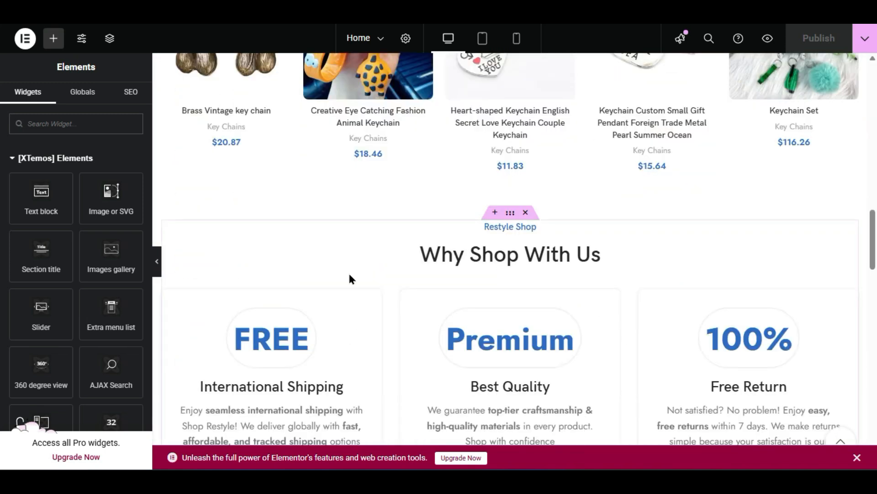
{"action": "scroll", "coordinate": [348, 272], "scroll_direction": "up", "scroll_amount": 9}
{"action": "scroll", "coordinate": [349, 278], "scroll_direction": "down", "scroll_amount": 3}
{"action": "scroll", "coordinate": [350, 277], "scroll_direction": "up", "scroll_amount": 3}
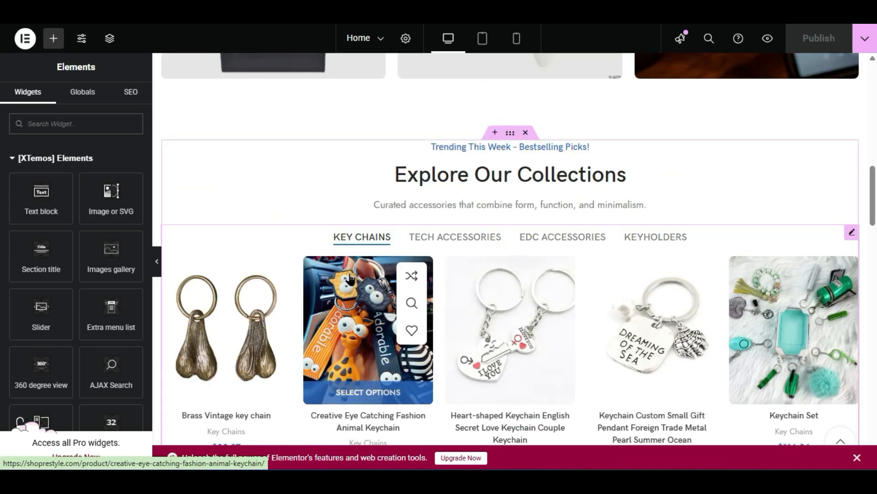
{"action": "scroll", "coordinate": [350, 278], "scroll_direction": "down", "scroll_amount": 9}
{"action": "scroll", "coordinate": [350, 278], "scroll_direction": "up", "scroll_amount": 2}
{"action": "scroll", "coordinate": [349, 278], "scroll_direction": "down", "scroll_amount": 2}
{"action": "scroll", "coordinate": [502, 195], "scroll_direction": "up", "scroll_amount": 4}
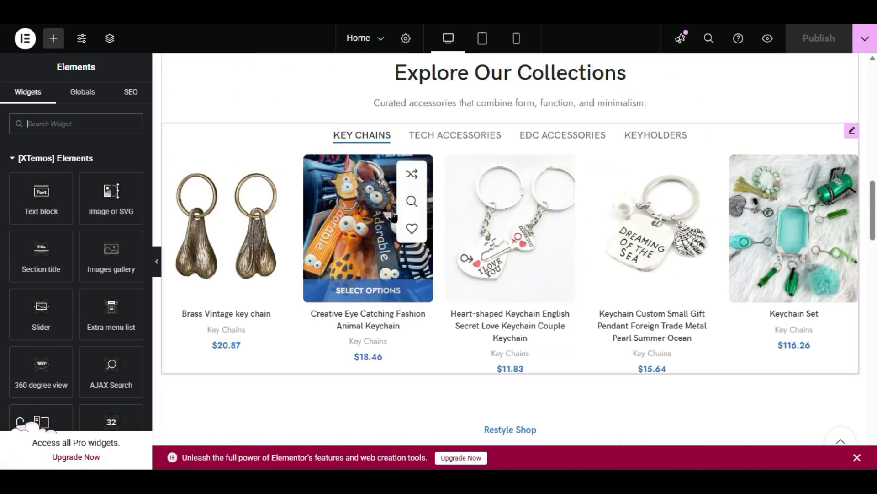
{"action": "scroll", "coordinate": [745, 235], "scroll_direction": "down", "scroll_amount": 2}
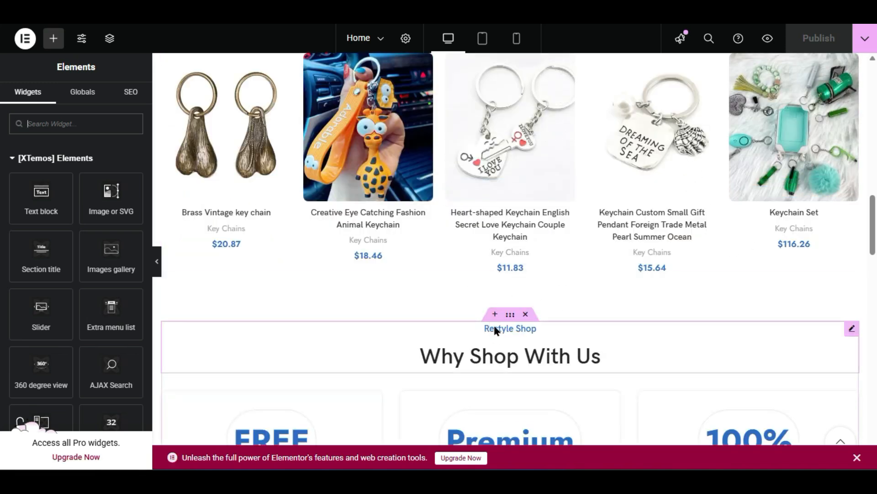
{"action": "scroll", "coordinate": [498, 297], "scroll_direction": "down", "scroll_amount": 4}
{"action": "scroll", "coordinate": [493, 171], "scroll_direction": "up", "scroll_amount": 2}
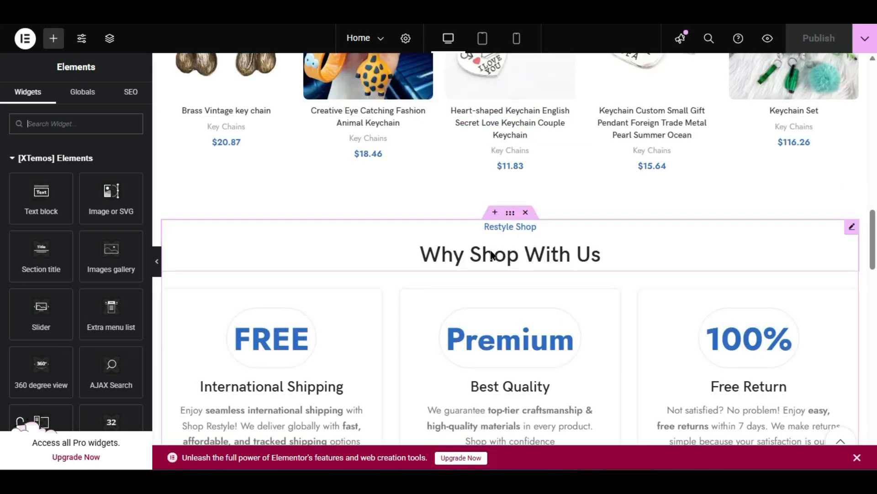
{"action": "left_click", "coordinate": [489, 212]}
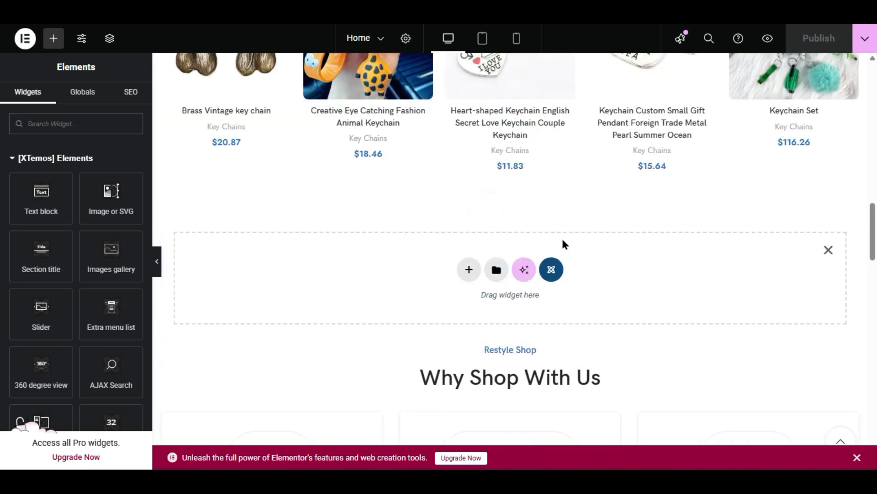
- Review the home page's lower sections and place a Section title widget in the empty section above Why Shop With Us
{"action": "scroll", "coordinate": [507, 263], "scroll_direction": "down", "scroll_amount": 12}
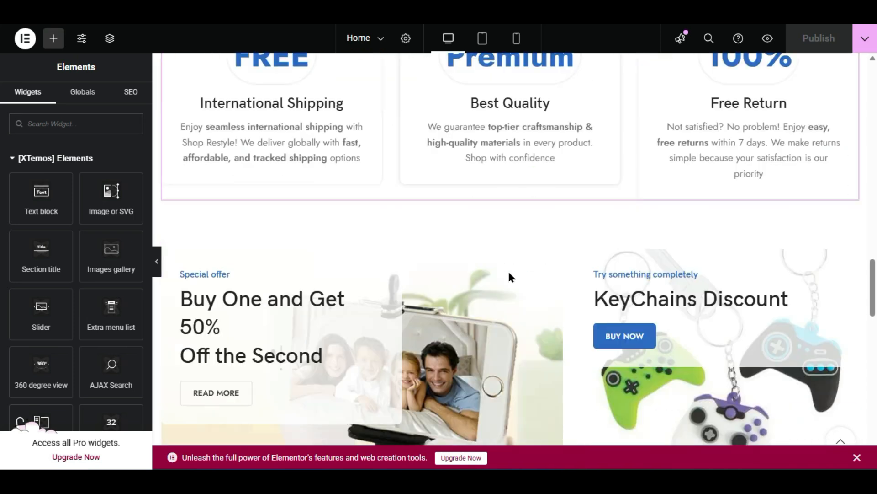
{"action": "scroll", "coordinate": [510, 277], "scroll_direction": "down", "scroll_amount": 8}
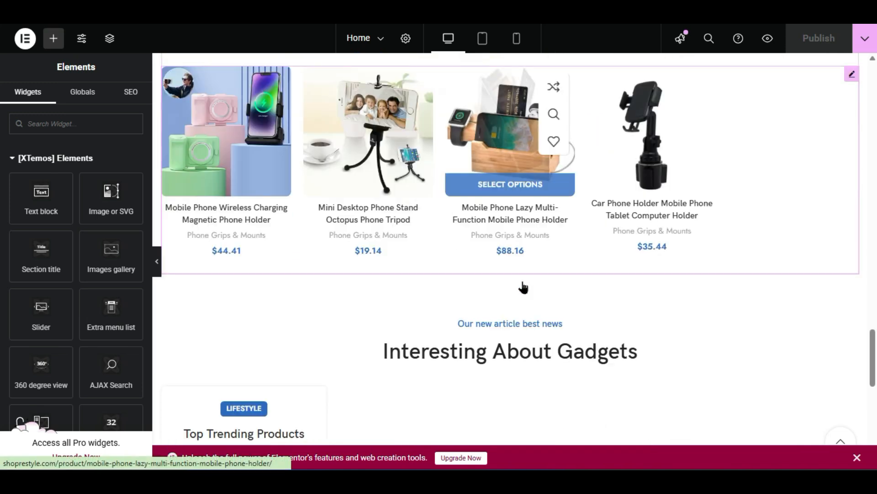
{"action": "scroll", "coordinate": [524, 287], "scroll_direction": "up", "scroll_amount": 5}
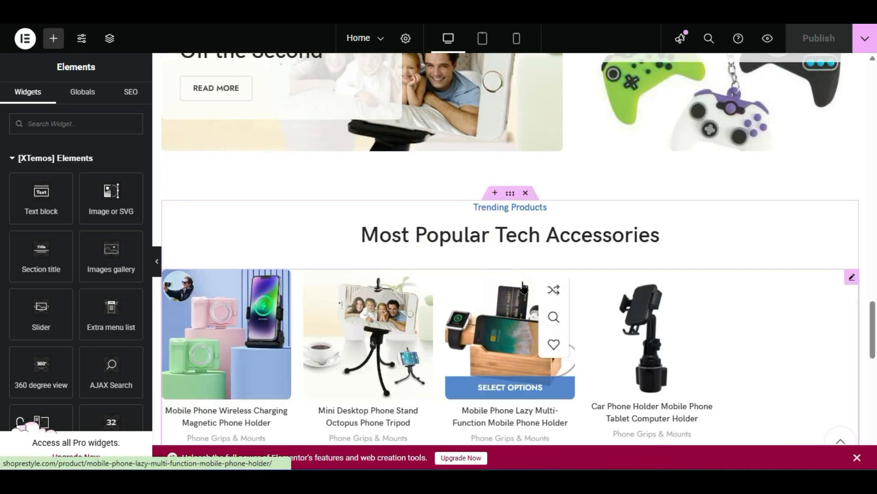
{"action": "scroll", "coordinate": [524, 287], "scroll_direction": "up", "scroll_amount": 6}
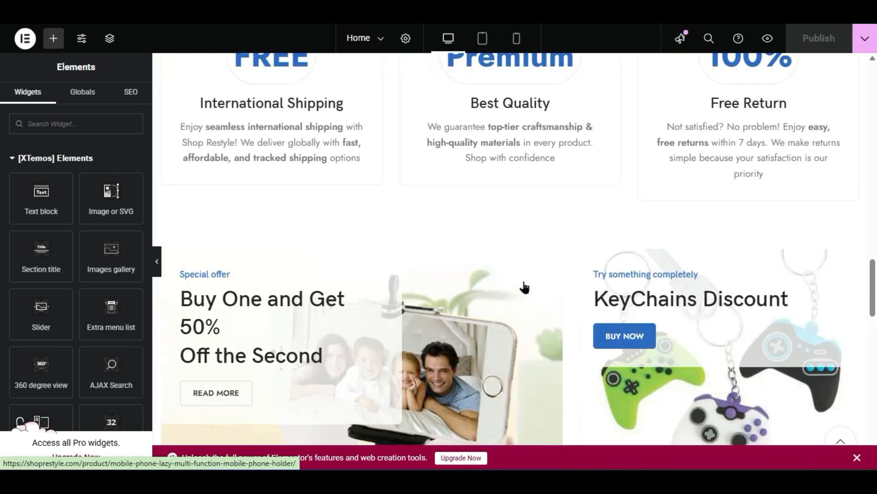
{"action": "scroll", "coordinate": [525, 288], "scroll_direction": "down", "scroll_amount": 2}
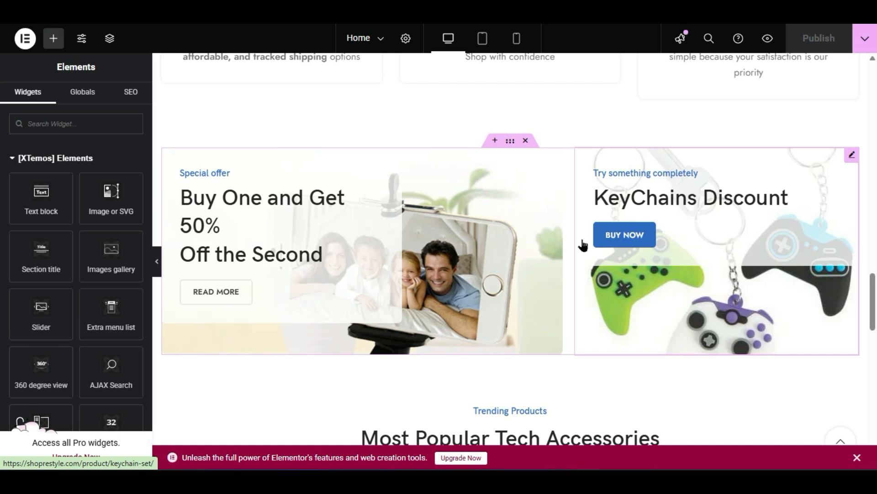
{"action": "scroll", "coordinate": [583, 245], "scroll_direction": "up", "scroll_amount": 10}
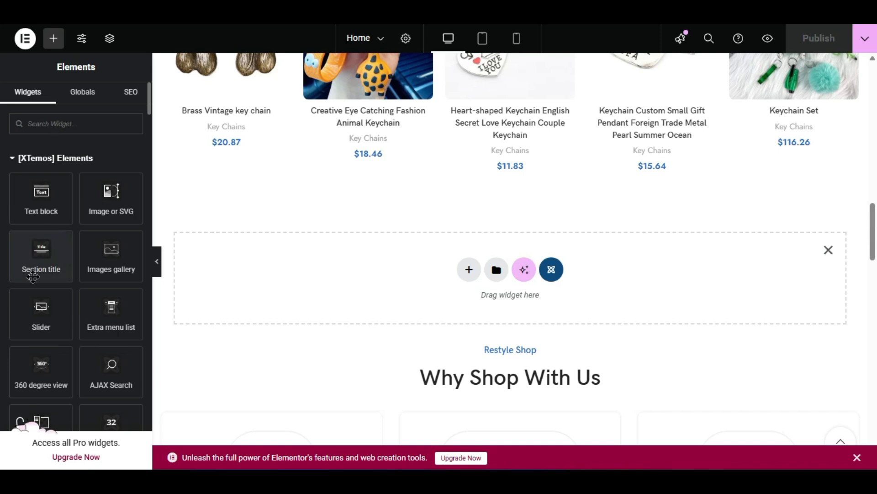
{"action": "left_click_drag", "start_coordinate": [42, 259], "coordinate": [299, 295]}
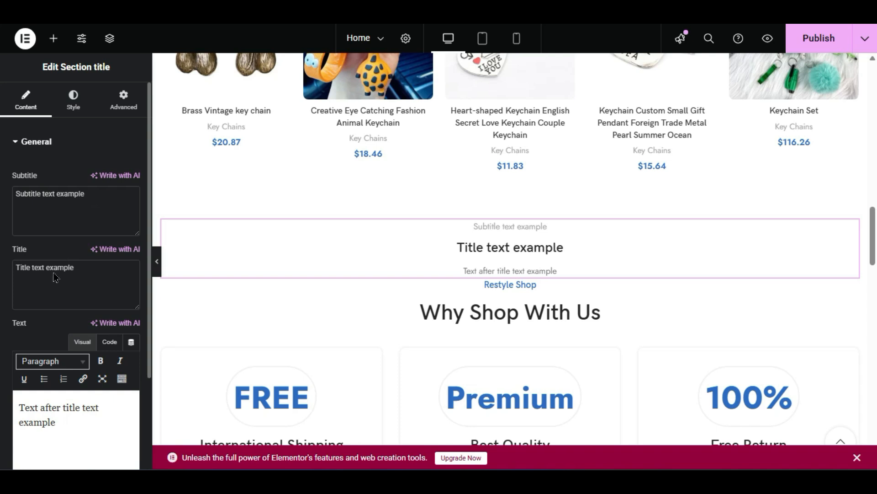
- Clear the subtitle text of the new Section title widget
{"action": "triple_click", "coordinate": [84, 270]}
{"action": "double_click", "coordinate": [60, 200]}
{"action": "triple_click", "coordinate": [60, 200]}
{"action": "key", "text": "BackSpace"}
- Set the section title to "Checkout Our Trending Products"
{"action": "triple_click", "coordinate": [52, 269]}
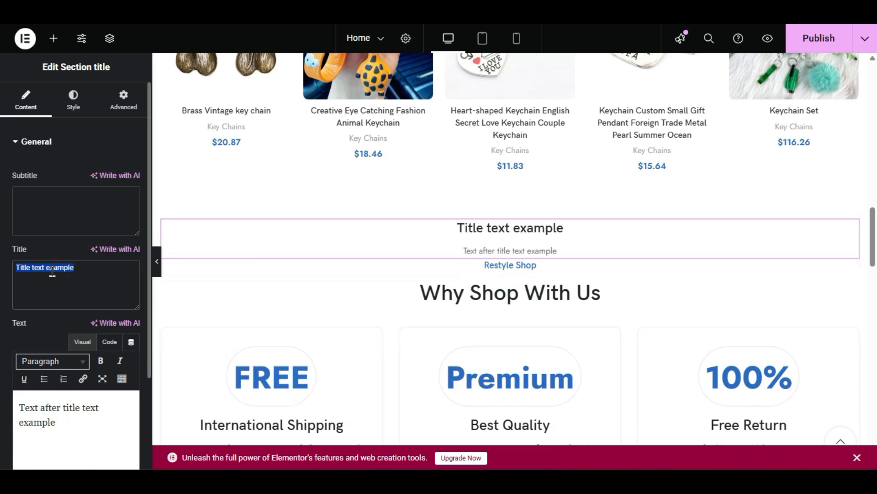
{"action": "type", "text": "Check Ou"}
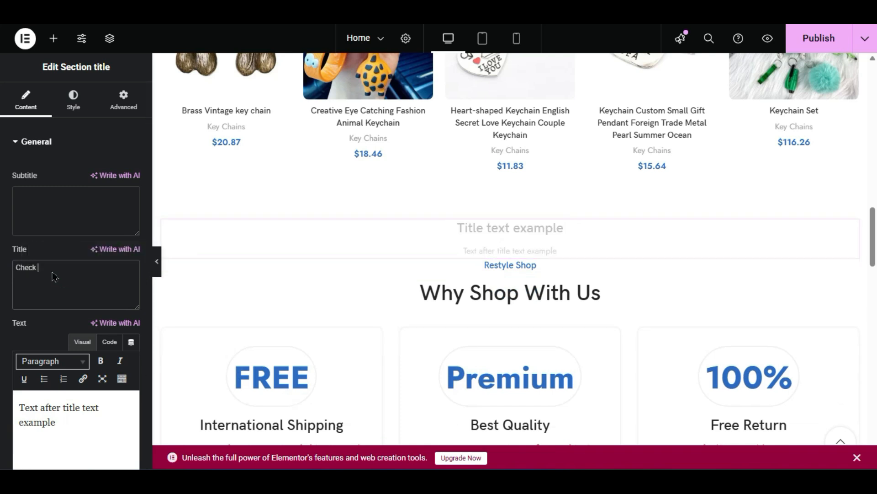
{"action": "key", "text": "BackSpace"}
{"action": "key", "text": "BackSpace"}
{"action": "key", "text": "BackSpace"}
{"action": "type", "text": "out"}
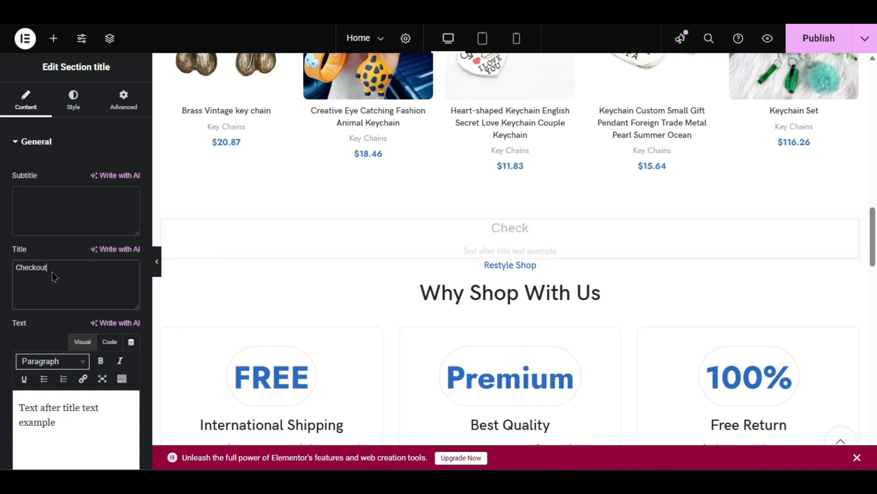
{"action": "type", "text": " Our Tr"}
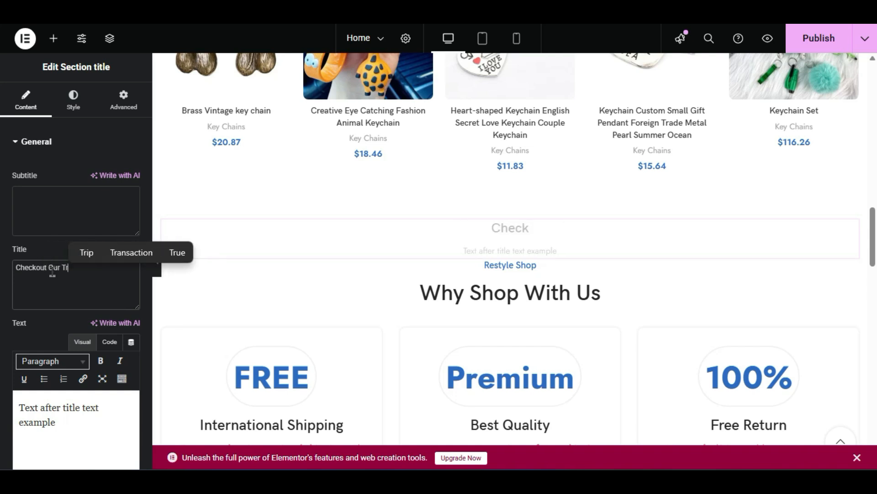
{"action": "type", "text": "ending Pr"}
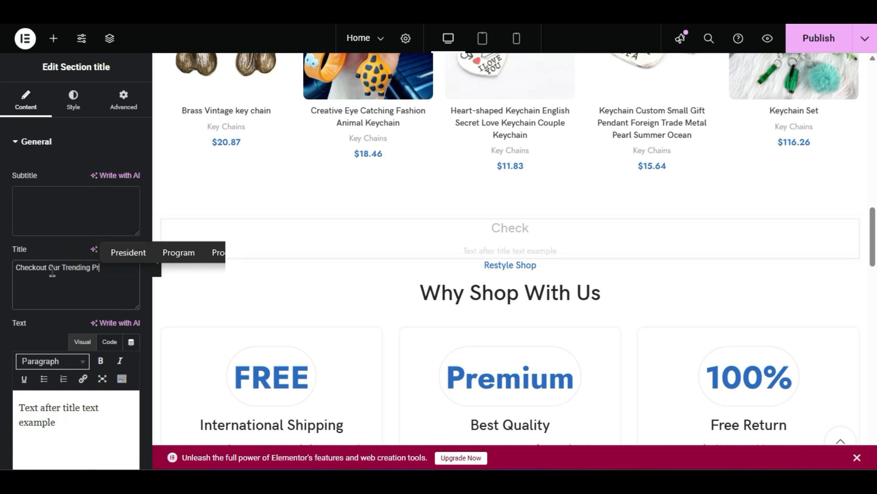
{"action": "type", "text": "oducts"}
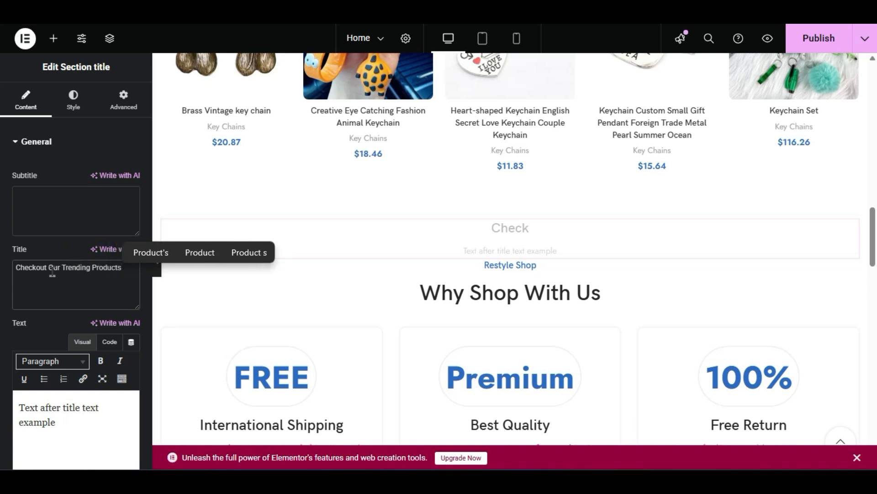
- Replace the sample text after the title with "Ongoing sales"
{"action": "triple_click", "coordinate": [81, 416]}
{"action": "type", "text": "o"}
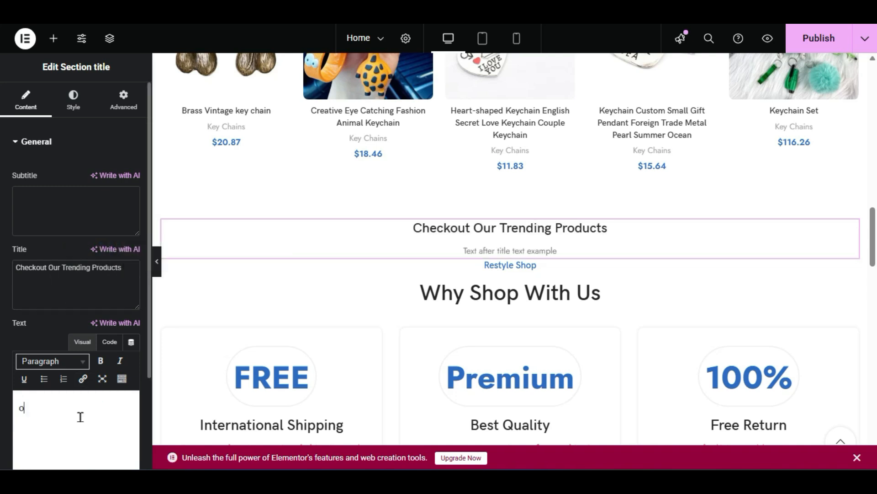
{"action": "type", "text": "ngoing sales"}
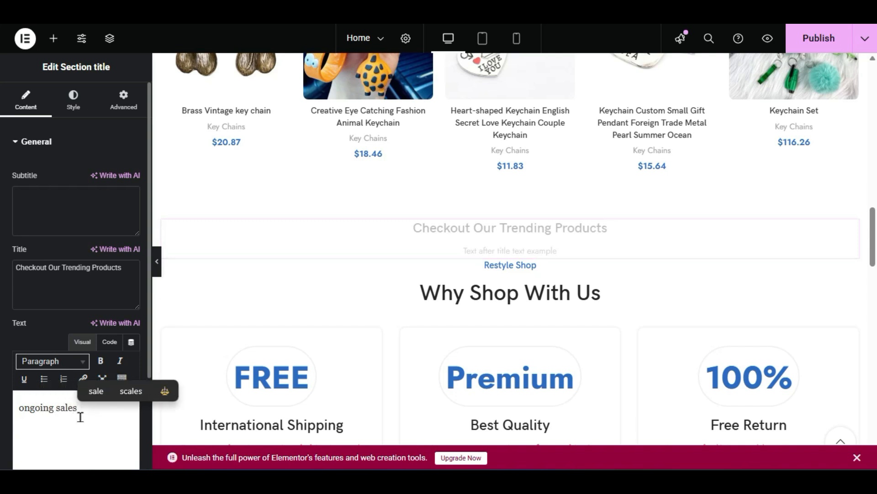
{"action": "left_click", "coordinate": [58, 320]}
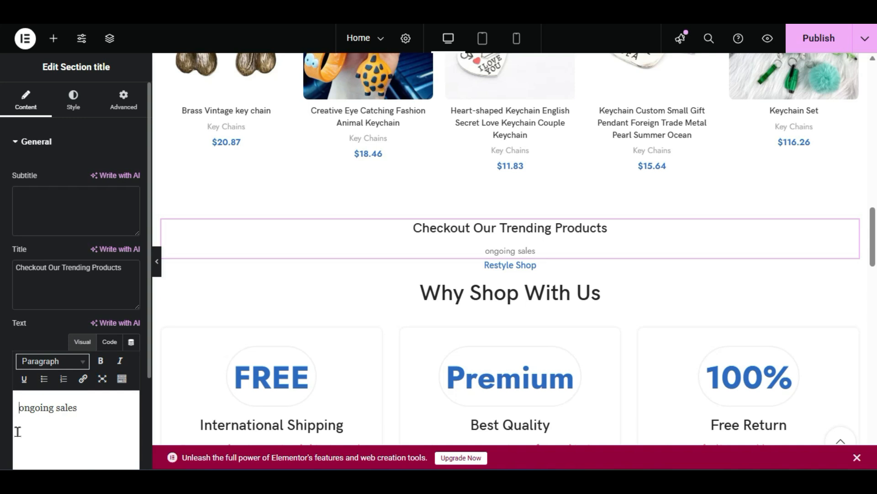
{"action": "key", "text": "BackSpace"}
{"action": "type", "text": "O"}
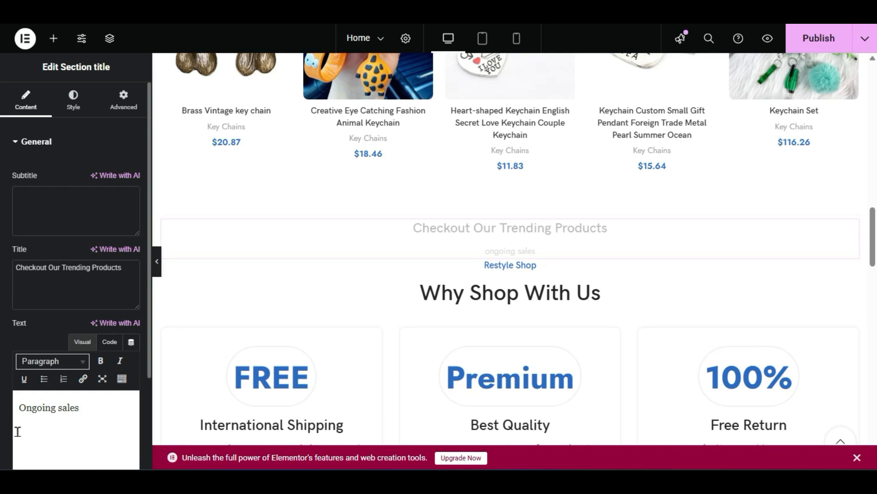
{"action": "left_click", "coordinate": [47, 327]}
{"action": "scroll", "coordinate": [75, 228], "scroll_direction": "down", "scroll_amount": 3}
{"action": "scroll", "coordinate": [75, 229], "scroll_direction": "up", "scroll_amount": 3}
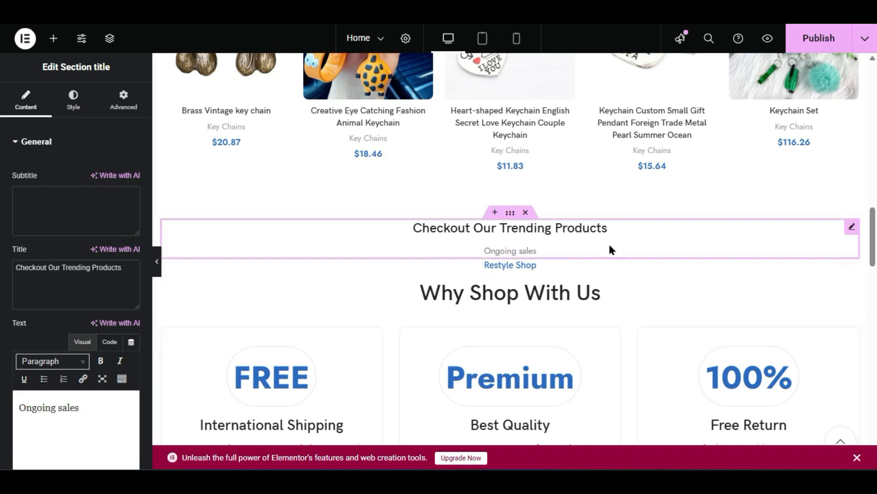
- Add a Popup widget directly below the "Checkout Our Trending Products" section title
{"action": "left_click", "coordinate": [54, 39]}
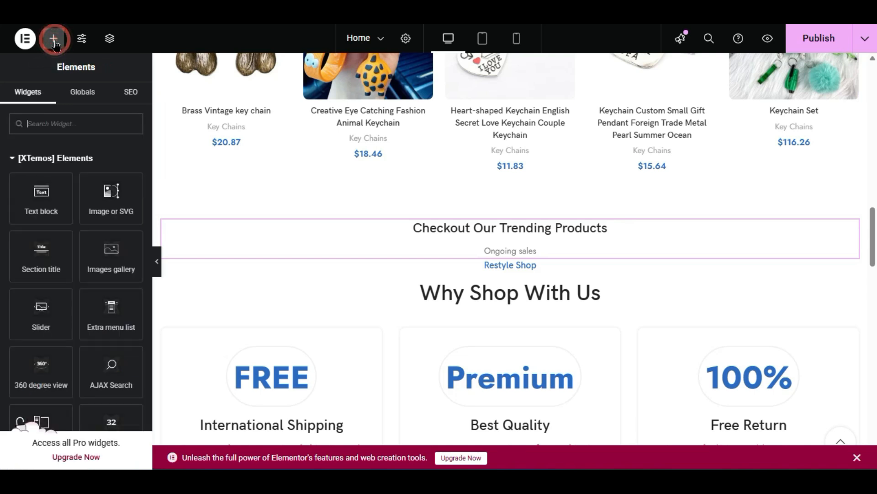
{"action": "left_click", "coordinate": [65, 123]}
{"action": "type", "text": "POP"}
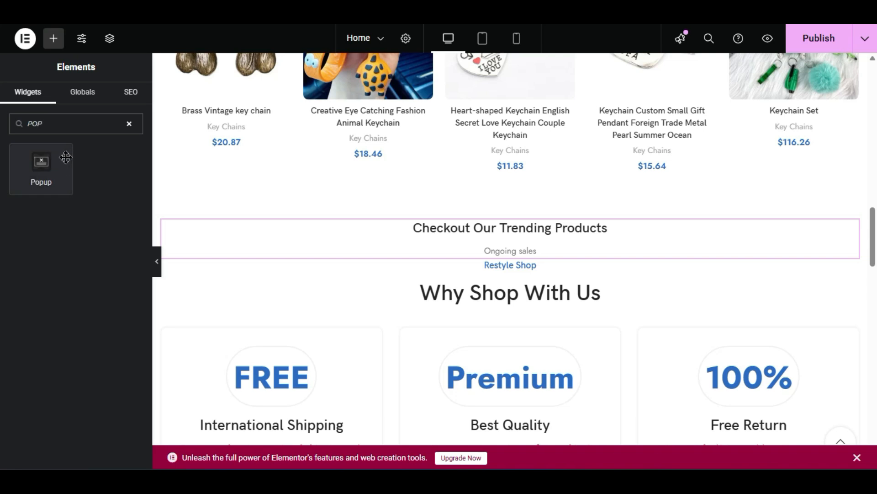
{"action": "left_click_drag", "start_coordinate": [52, 159], "coordinate": [531, 242]}
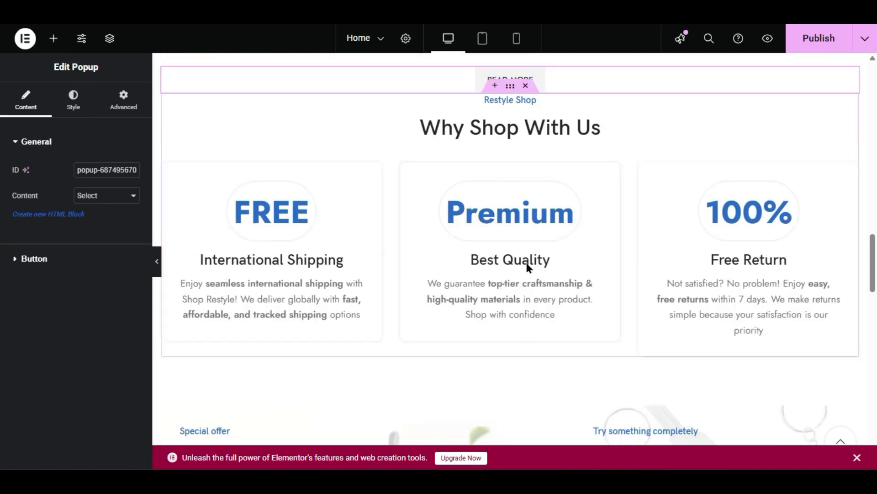
- Set the popup button's style to 3D
{"action": "scroll", "coordinate": [533, 188], "scroll_direction": "up", "scroll_amount": 2}
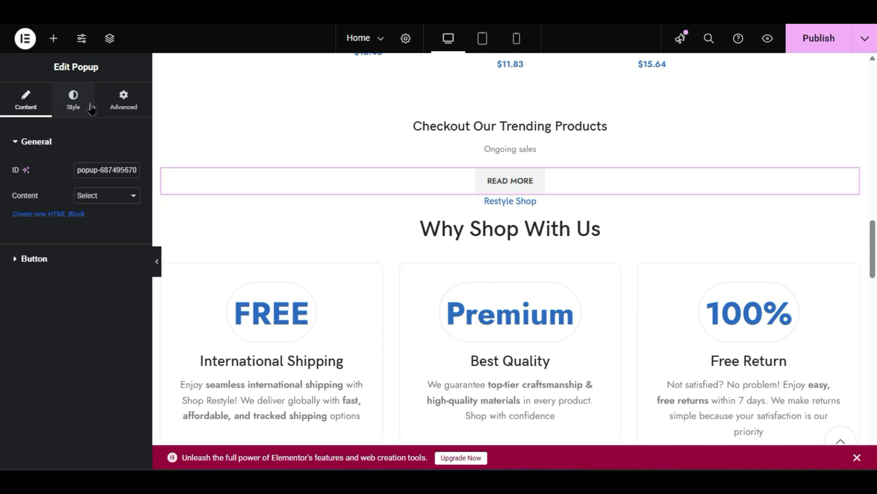
{"action": "left_click", "coordinate": [74, 101]}
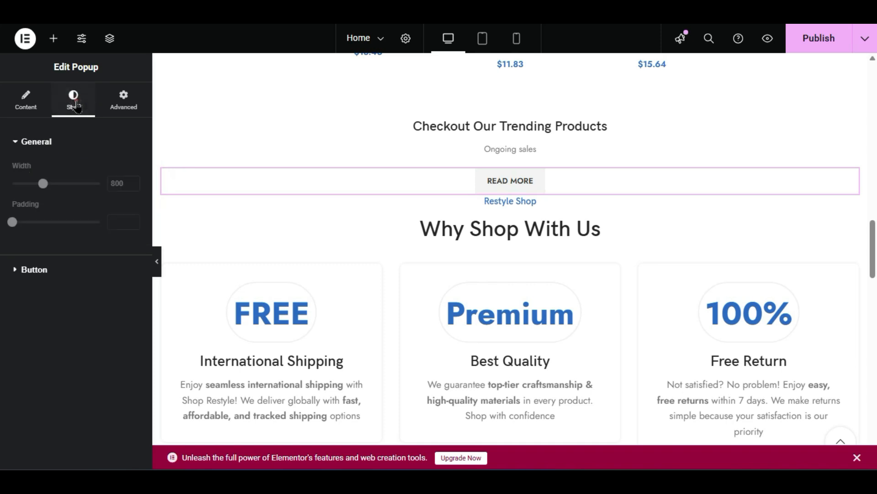
{"action": "left_click", "coordinate": [35, 269]}
{"action": "left_click", "coordinate": [101, 203]}
{"action": "left_click", "coordinate": [85, 256]}
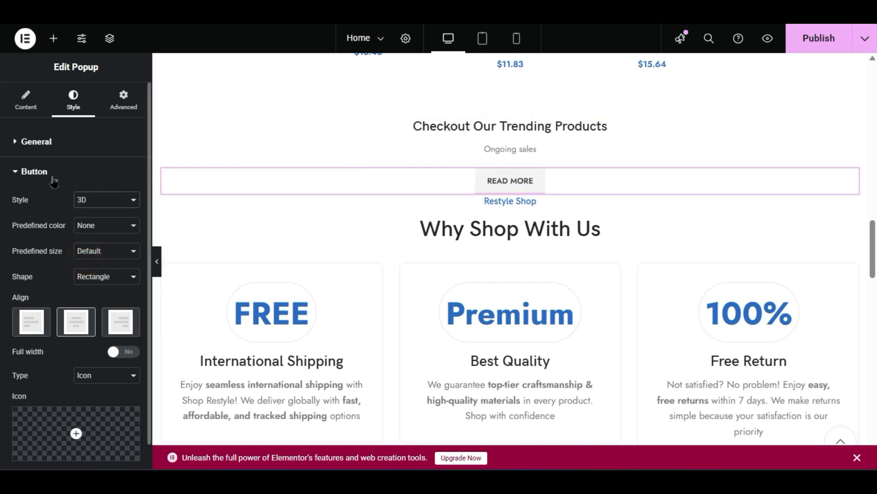
- Try the Primary and Alternative predefined colors on the popup button and settle on Black
{"action": "left_click", "coordinate": [102, 225]}
{"action": "left_click", "coordinate": [87, 254]}
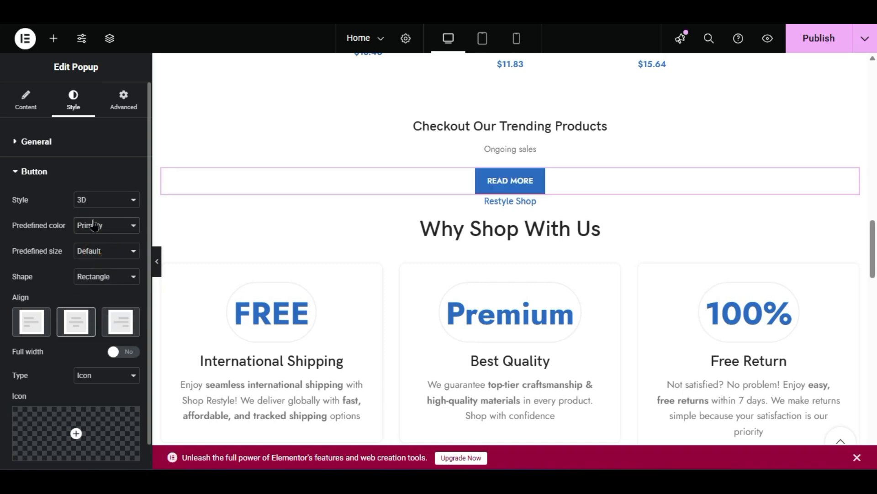
{"action": "left_click", "coordinate": [94, 225]}
{"action": "left_click", "coordinate": [89, 269]}
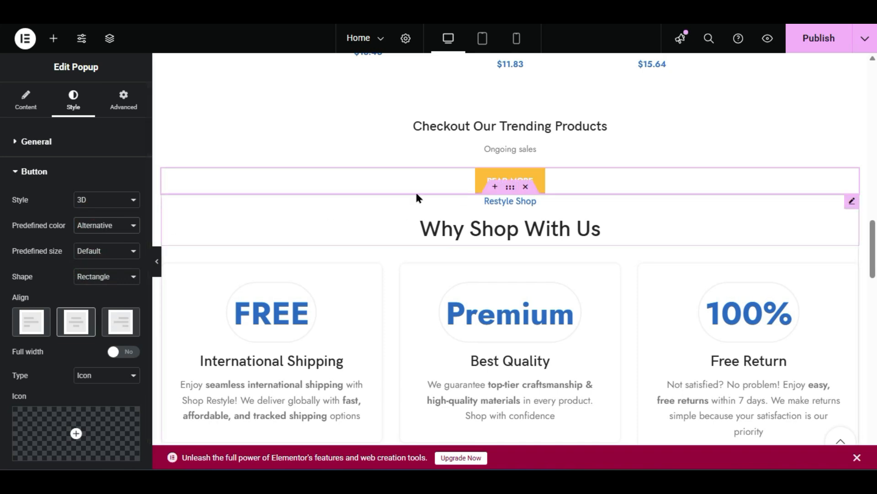
{"action": "left_click", "coordinate": [103, 225]}
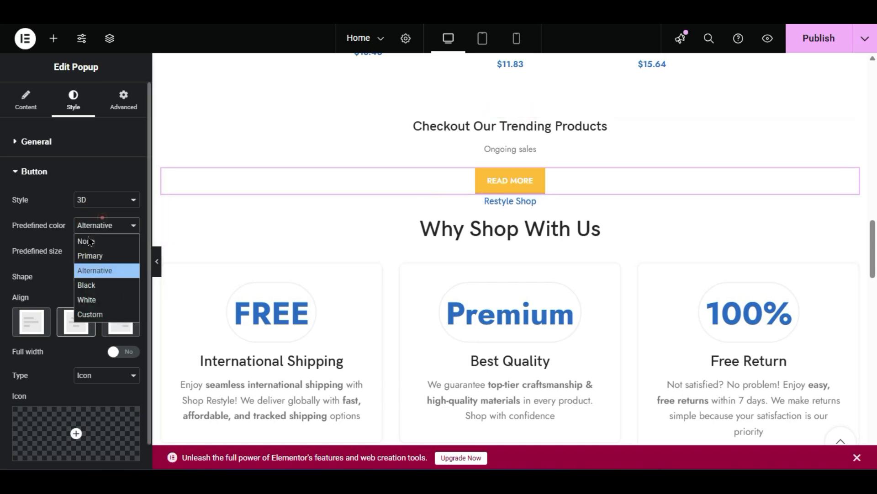
{"action": "left_click", "coordinate": [91, 282]}
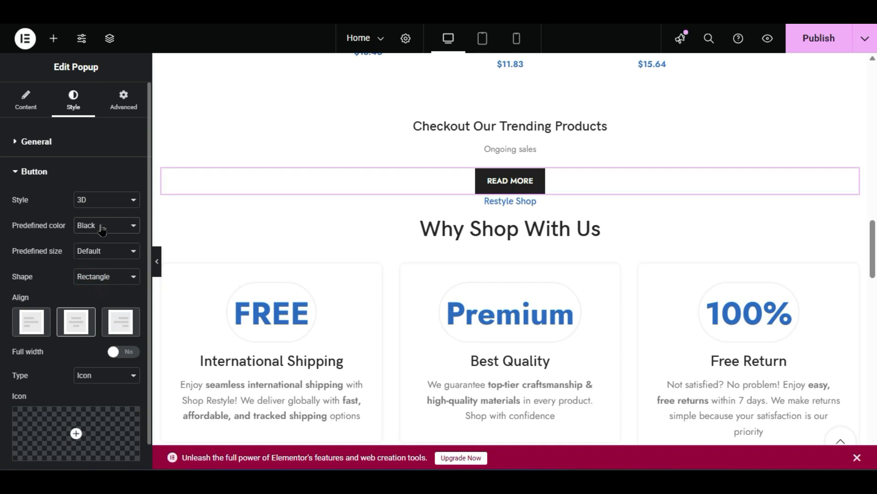
- Set the popup button's predefined size to Large and try the full-width option, leaving it off
{"action": "left_click", "coordinate": [103, 252]}
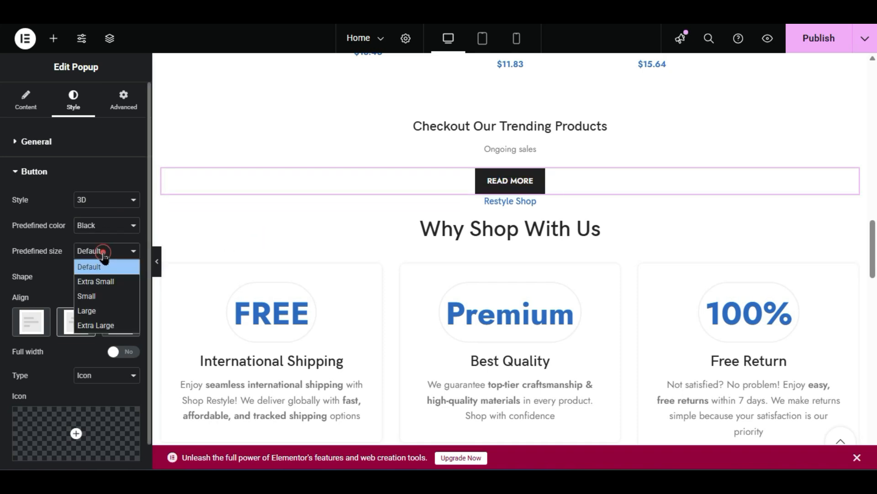
{"action": "left_click", "coordinate": [112, 311]}
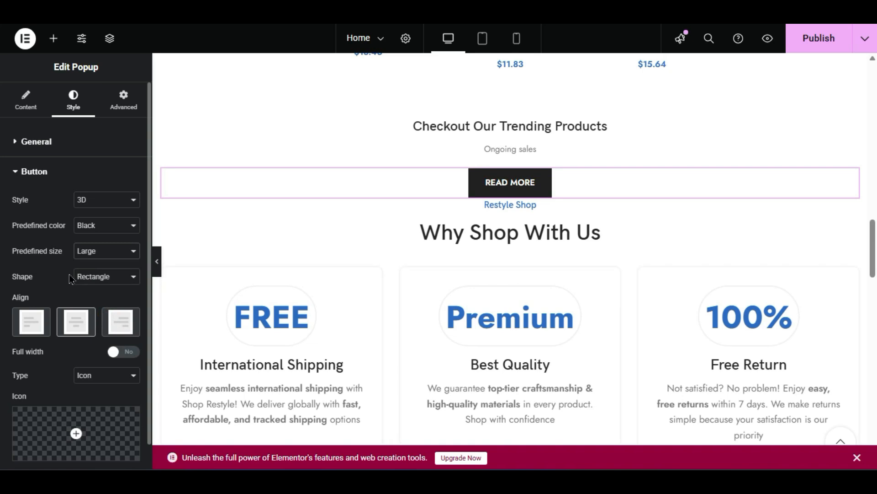
{"action": "left_click", "coordinate": [114, 353]}
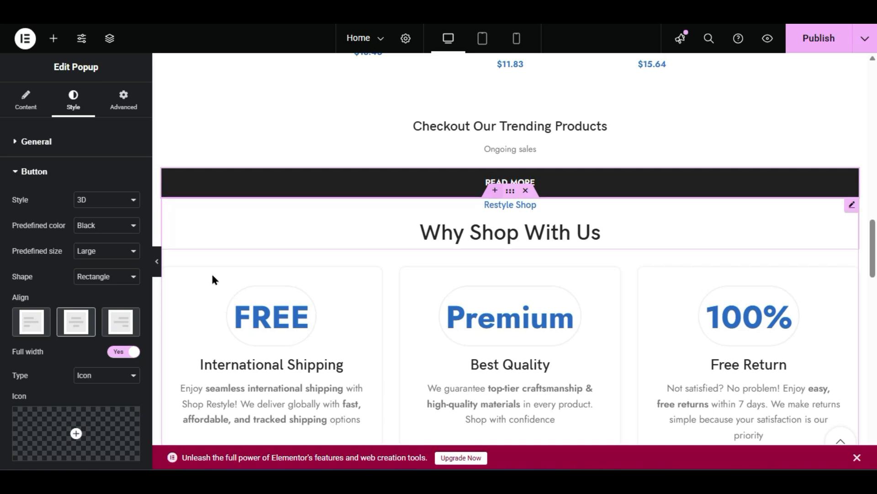
{"action": "left_click", "coordinate": [117, 353]}
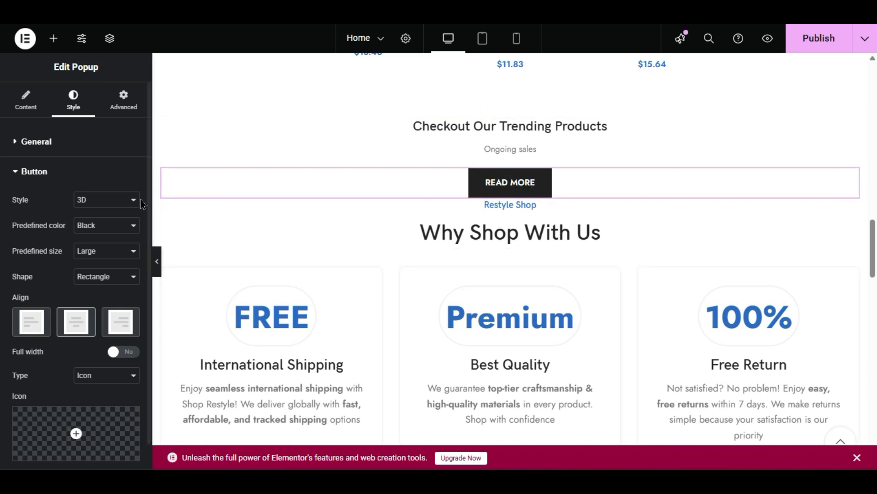
- Add a Spacer widget between the popup button and the Why Shop With Us section
{"action": "left_click", "coordinate": [54, 37]}
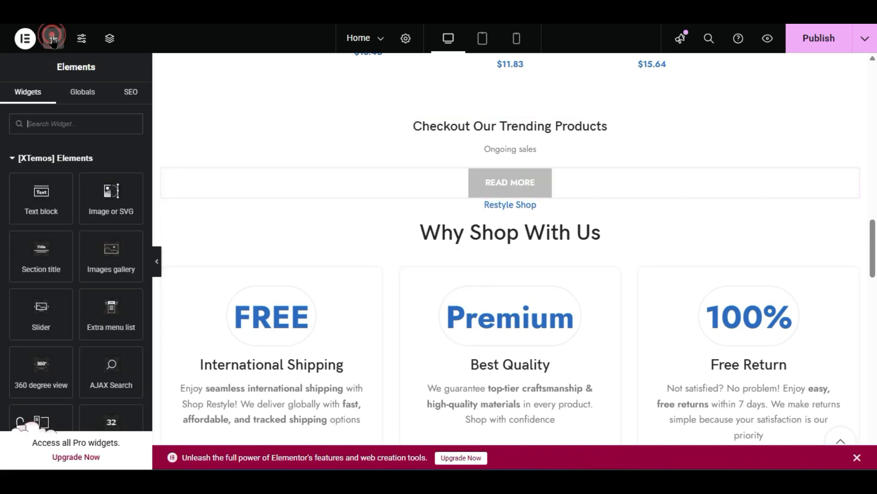
{"action": "left_click", "coordinate": [69, 124]}
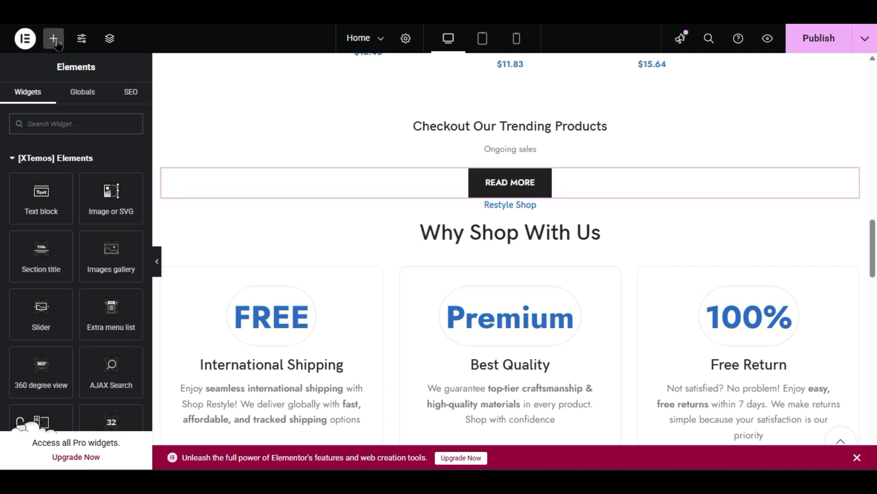
{"action": "type", "text": "S"}
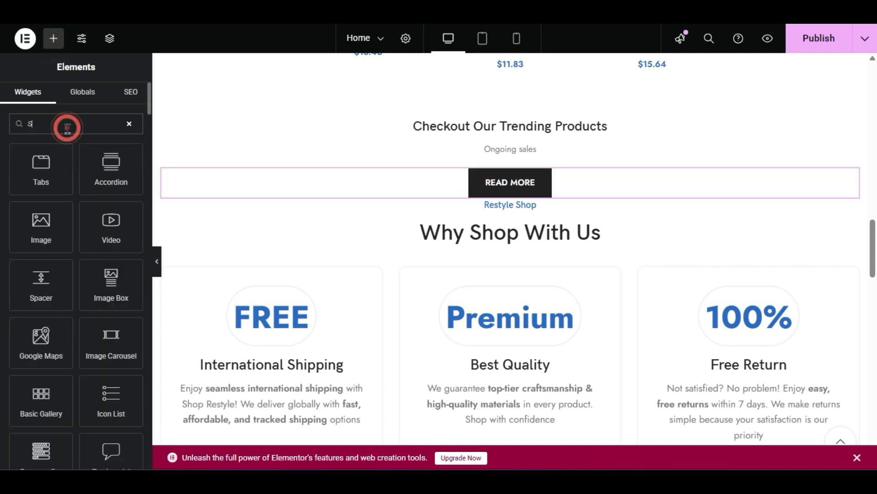
{"action": "type", "text": "PA"}
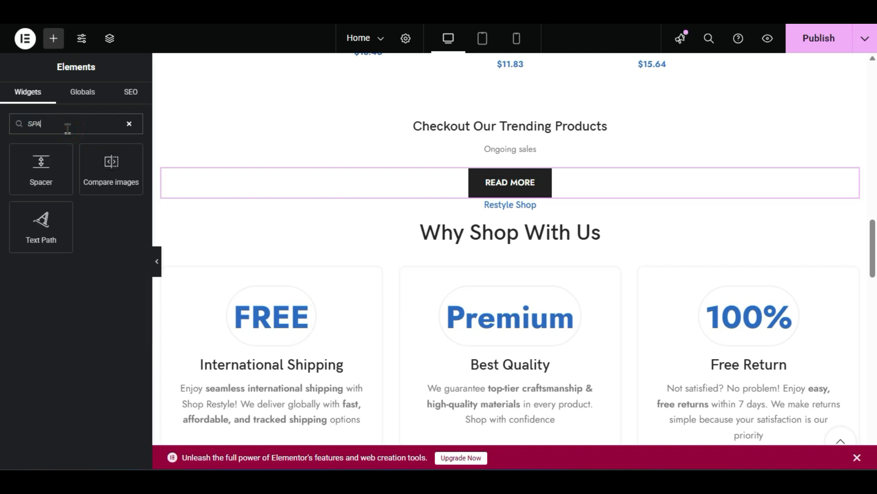
{"action": "left_click_drag", "start_coordinate": [41, 168], "coordinate": [535, 193]}
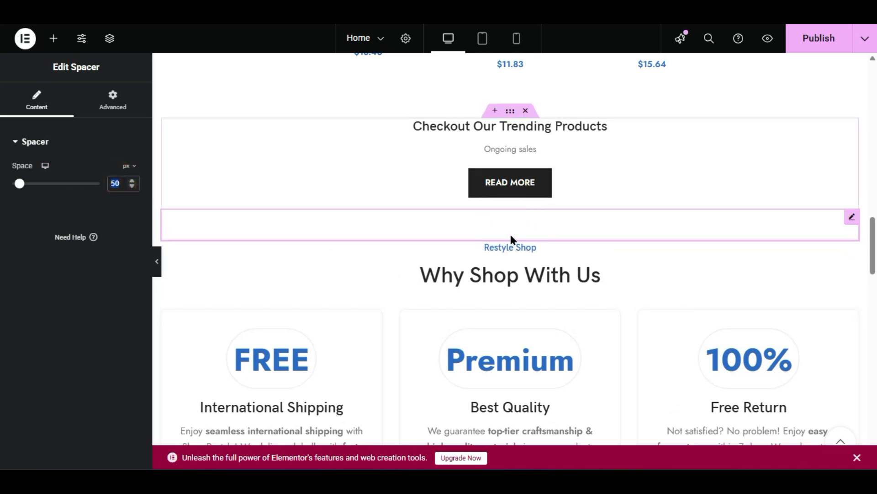
- Add another Spacer widget above the "Checkout Our Trending Products" title
{"action": "scroll", "coordinate": [470, 203], "scroll_direction": "up", "scroll_amount": 2}
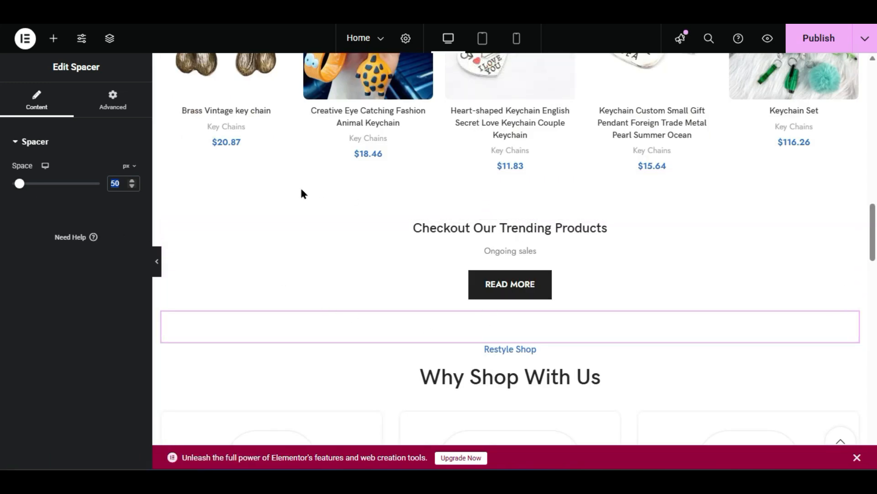
{"action": "left_click", "coordinate": [54, 38]}
{"action": "type", "text": "sp"}
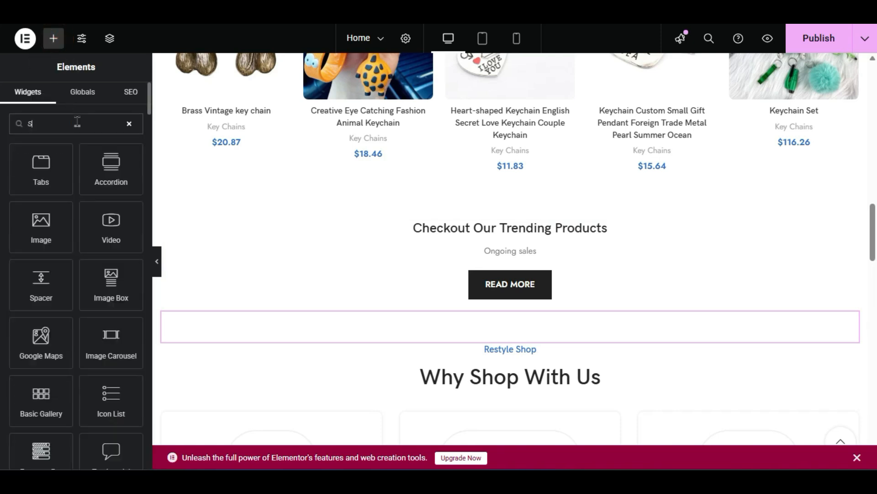
{"action": "type", "text": "ac"}
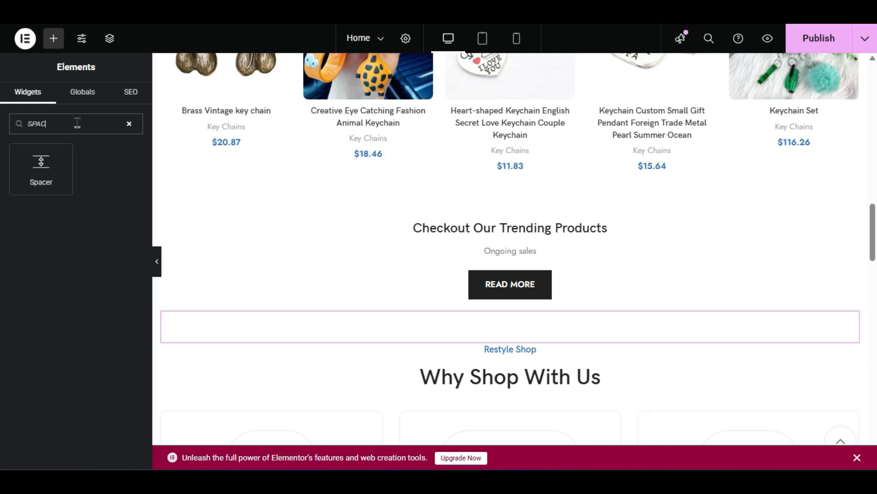
{"action": "left_click_drag", "start_coordinate": [42, 162], "coordinate": [536, 228]}
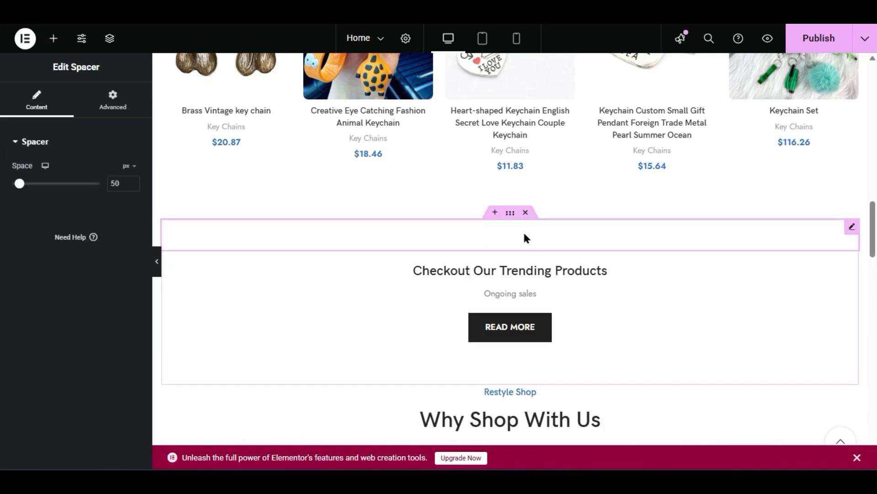
- Set the space of the spacer above the title to 33 px and preview the section without the editing panel
{"action": "scroll", "coordinate": [523, 237], "scroll_direction": "down", "scroll_amount": 2}
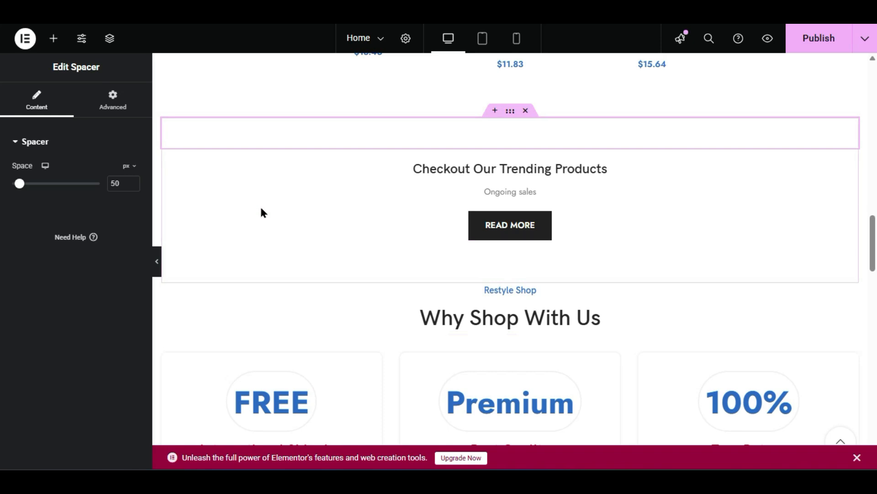
{"action": "double_click", "coordinate": [117, 184]}
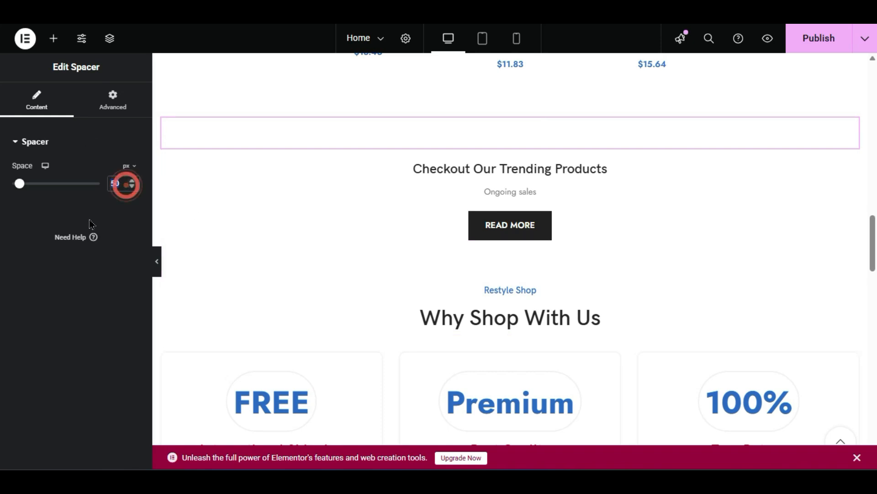
{"action": "type", "text": "33"}
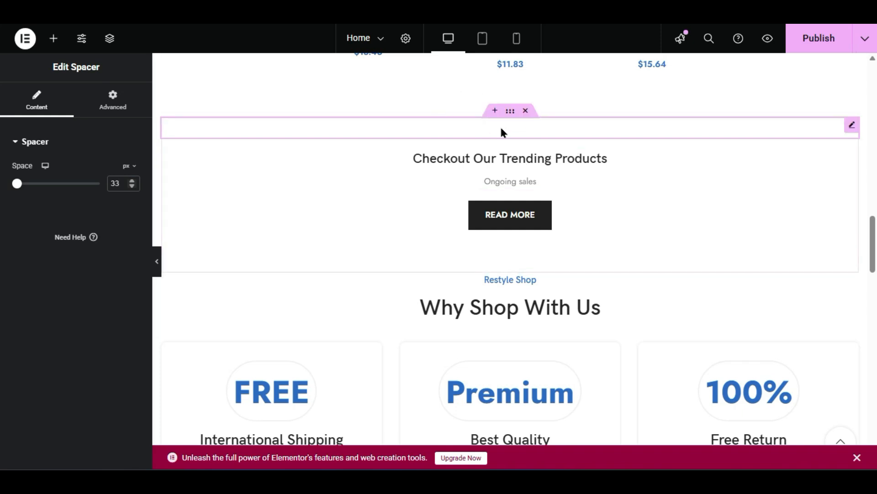
{"action": "left_click", "coordinate": [156, 262]}
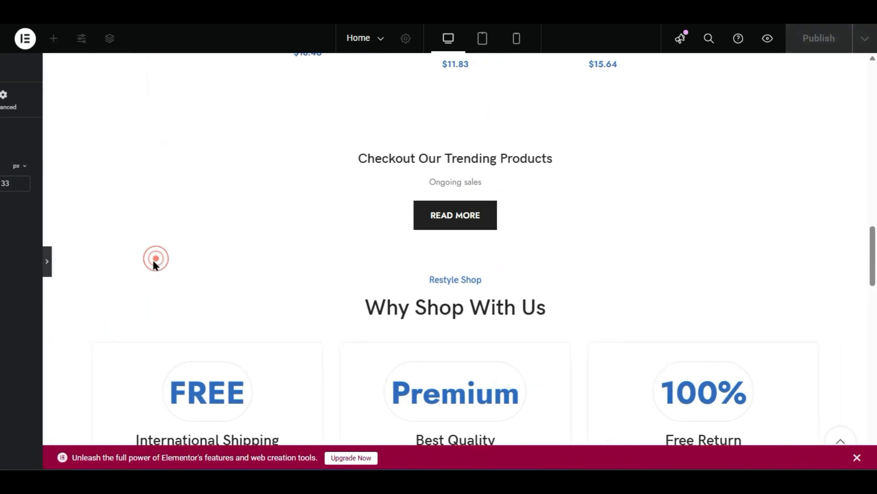
{"action": "scroll", "coordinate": [534, 208], "scroll_direction": "down", "scroll_amount": 2}
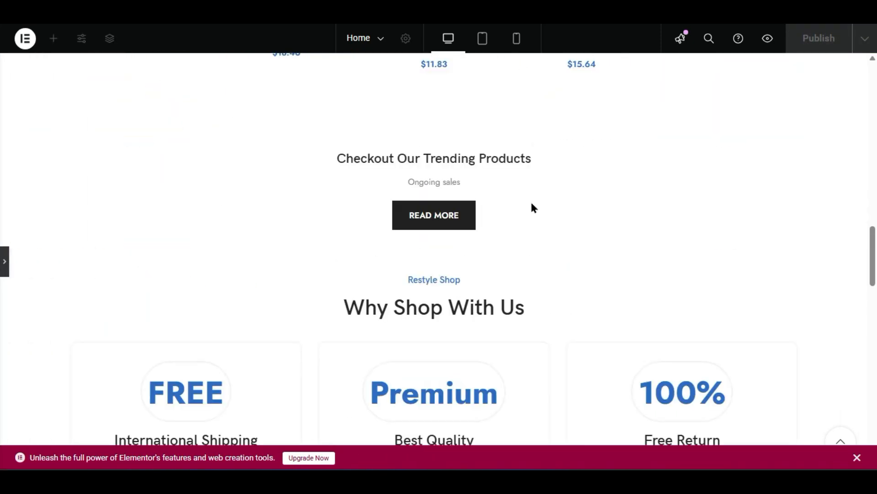
{"action": "left_click", "coordinate": [7, 269]}
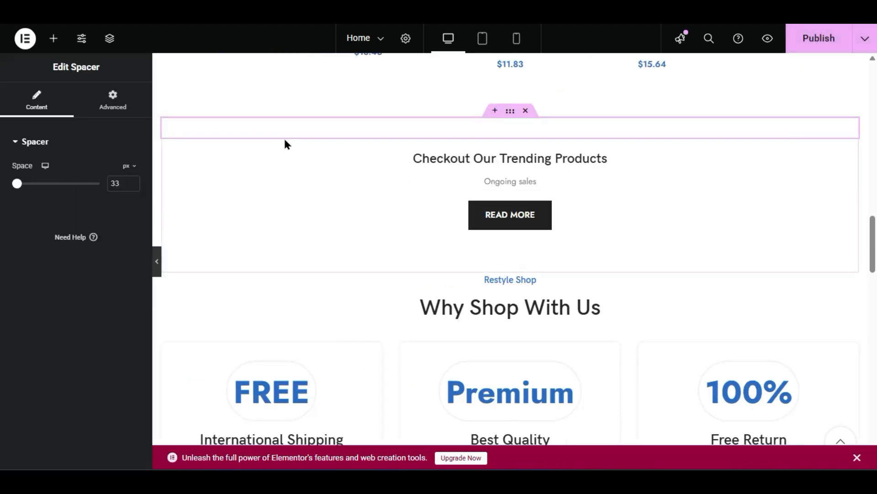
- Give the container holding the "Checkout Our Trending Products" title and button a classic dark grey background color
{"action": "left_click", "coordinate": [510, 111]}
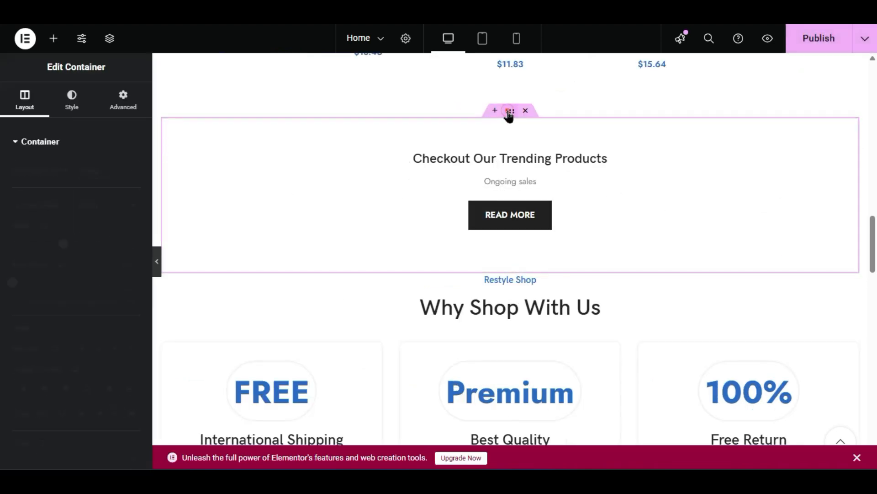
{"action": "left_click", "coordinate": [71, 109]}
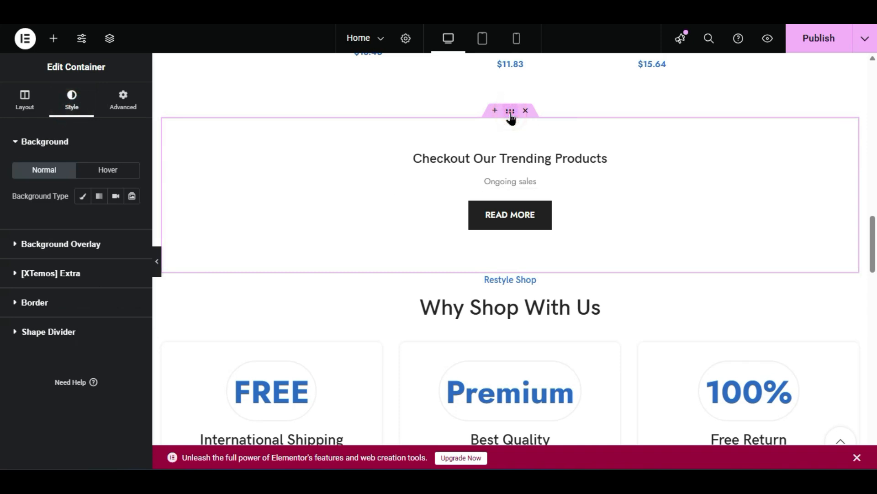
{"action": "right_click", "coordinate": [511, 133]}
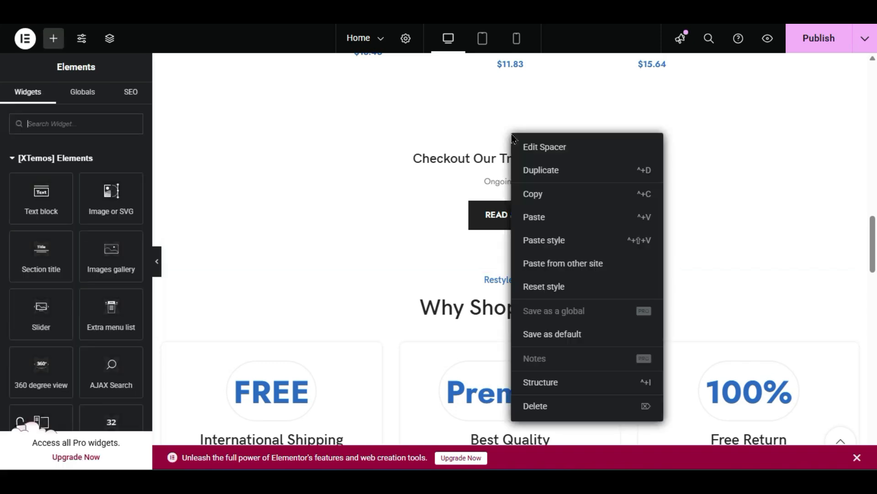
{"action": "right_click", "coordinate": [410, 173]}
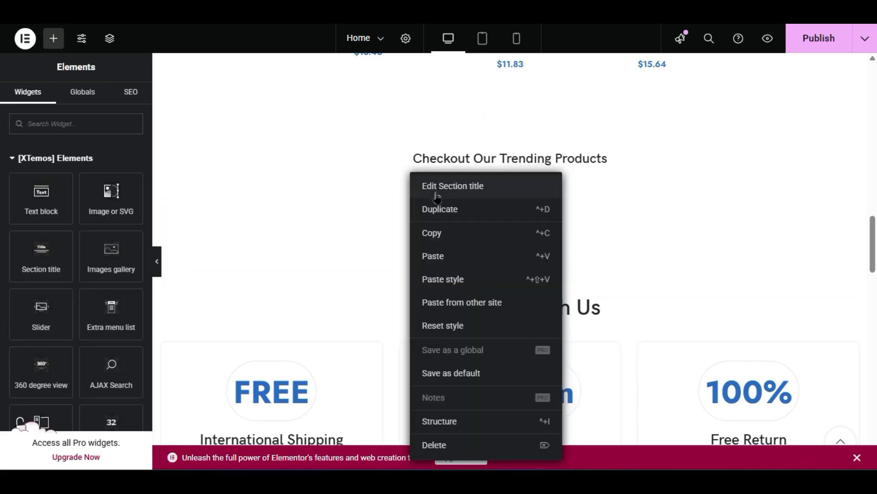
{"action": "left_click", "coordinate": [531, 162]}
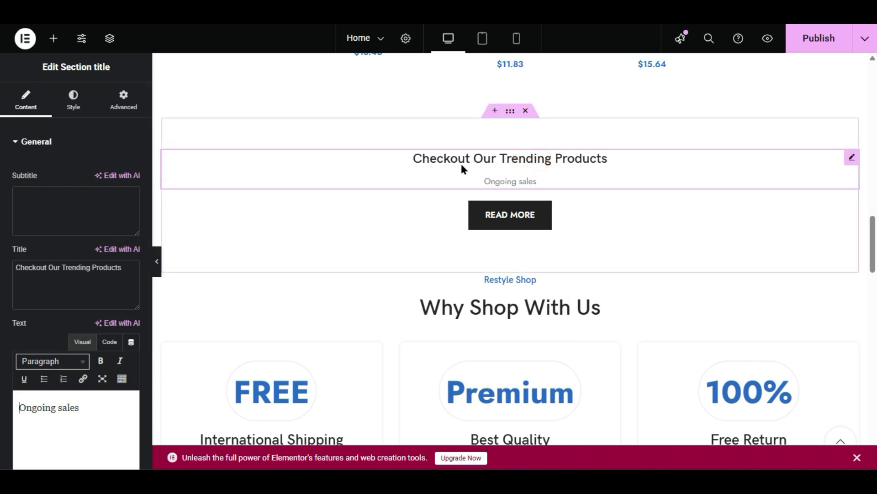
{"action": "left_click", "coordinate": [511, 111]}
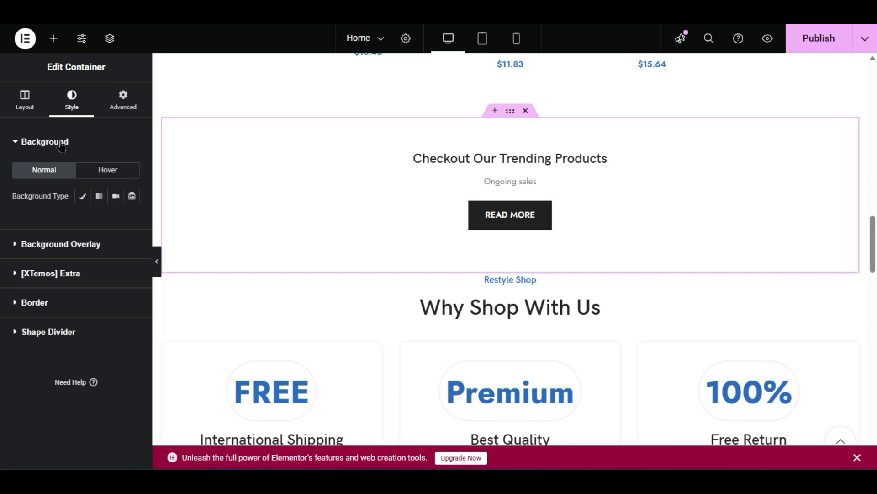
{"action": "left_click", "coordinate": [82, 196]}
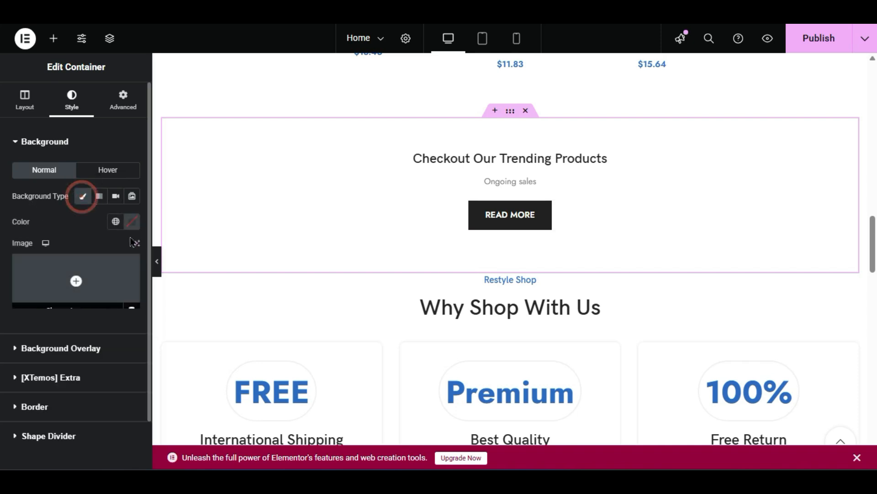
{"action": "left_click", "coordinate": [132, 222]}
{"action": "left_click_drag", "start_coordinate": [72, 332], "coordinate": [55, 346]}
{"action": "left_click", "coordinate": [36, 377]}
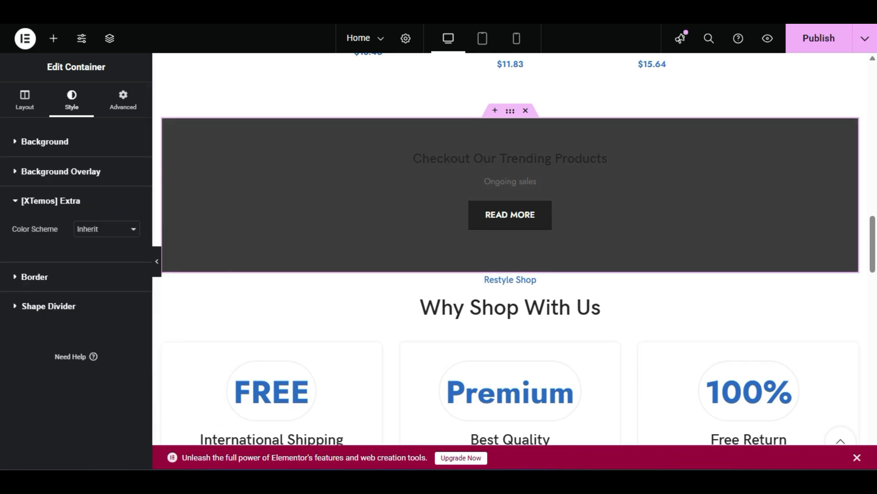
- Set the predefined color of the "Checkout Our Trending Products" section title to White
{"action": "left_click", "coordinate": [502, 158]}
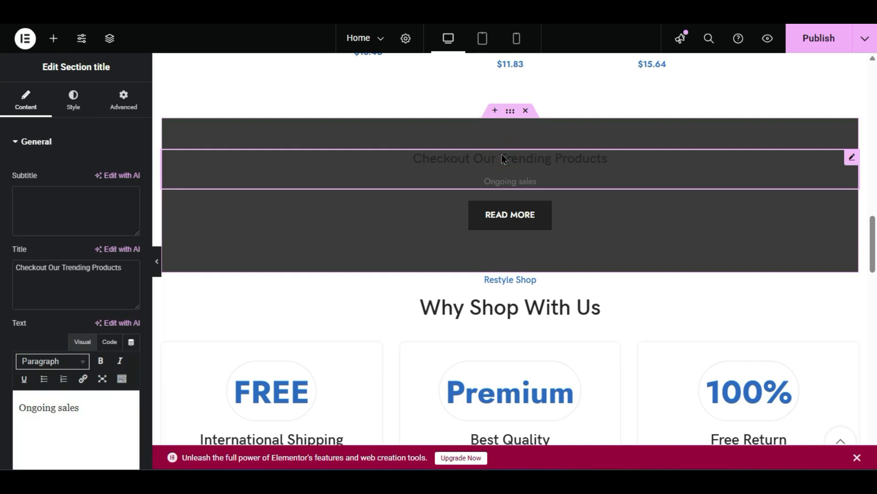
{"action": "left_click", "coordinate": [76, 109]}
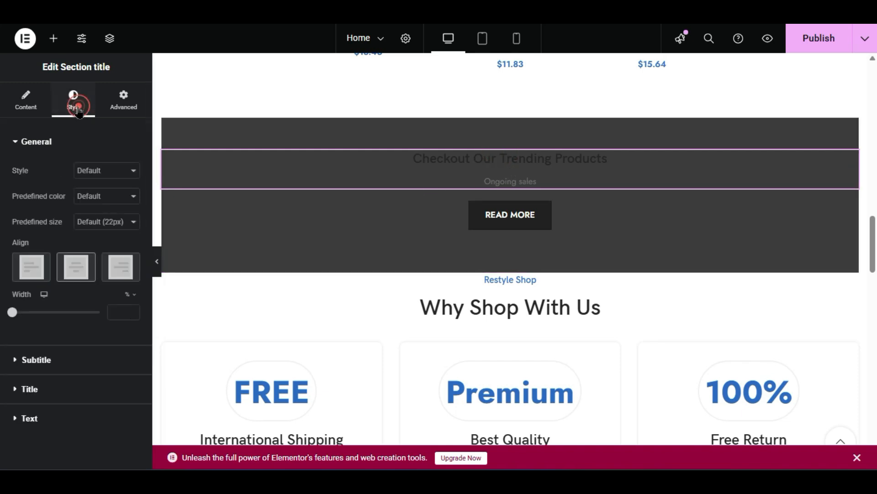
{"action": "left_click", "coordinate": [95, 196]}
{"action": "left_click_drag", "start_coordinate": [104, 259], "coordinate": [110, 272]}
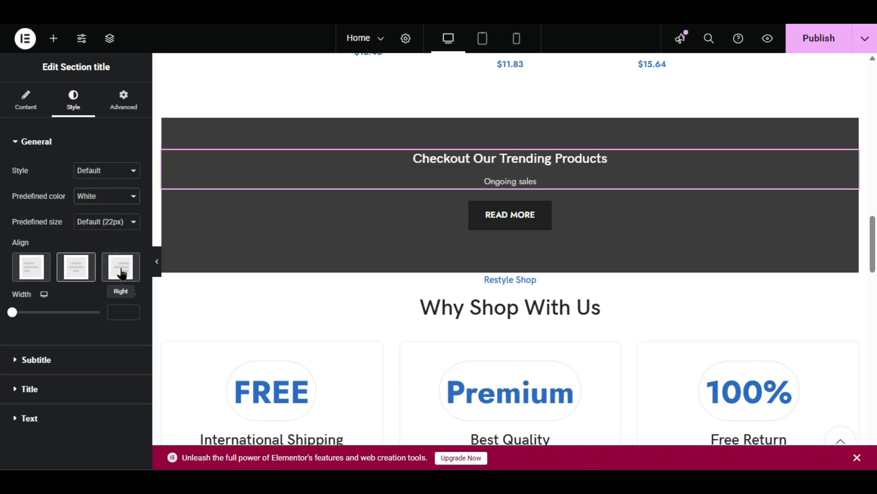
- Try the Alternative predefined color on the Read More popup button and settle on White
{"action": "left_click", "coordinate": [523, 223]}
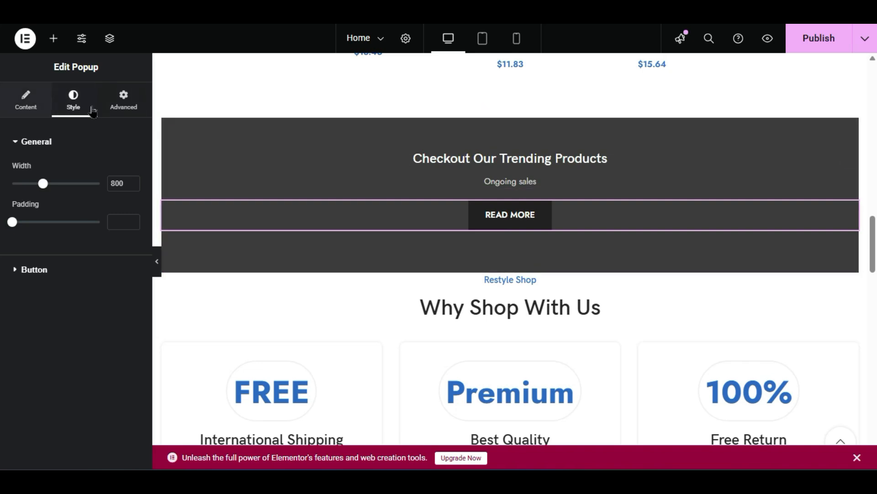
{"action": "left_click", "coordinate": [15, 269]}
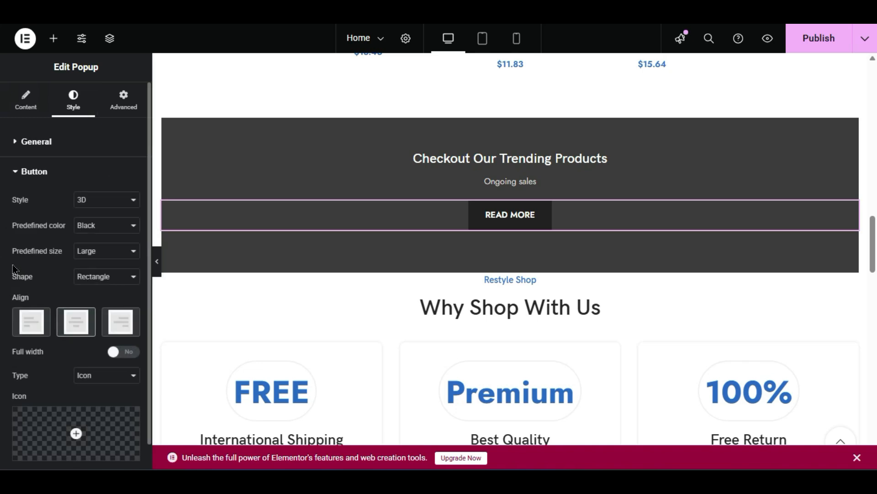
{"action": "left_click", "coordinate": [91, 226]}
{"action": "left_click", "coordinate": [98, 269]}
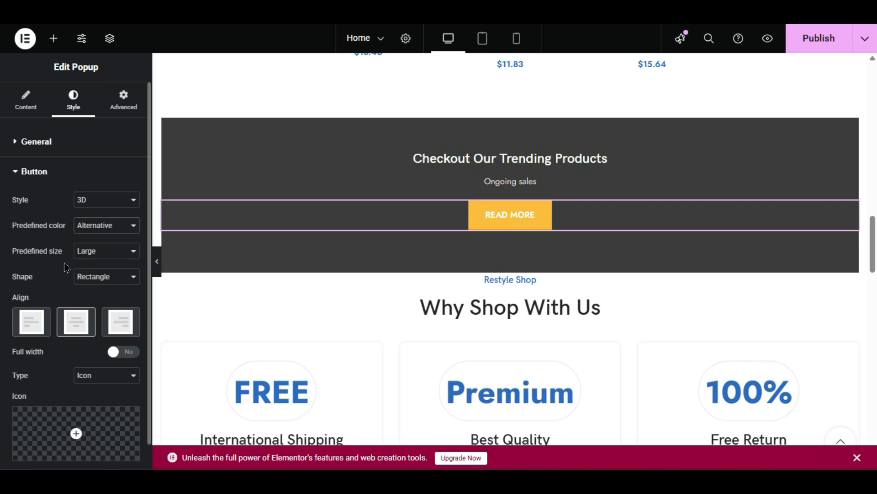
{"action": "left_click", "coordinate": [89, 230]}
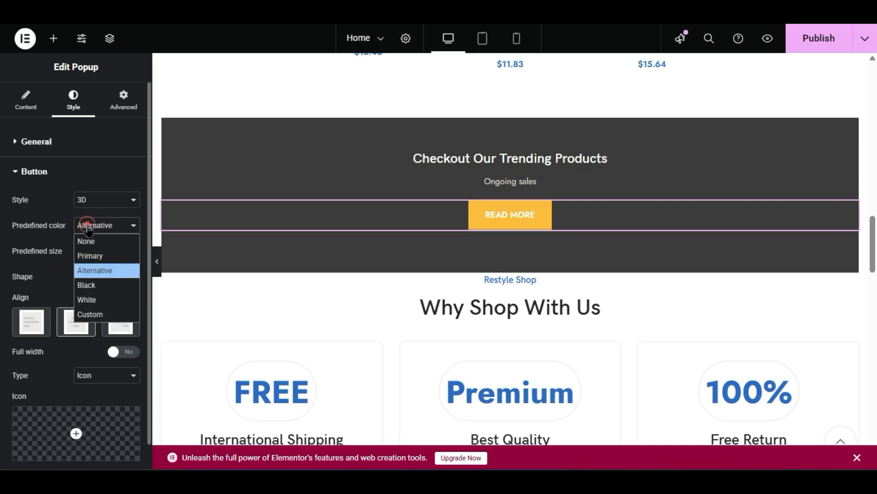
{"action": "left_click", "coordinate": [102, 299]}
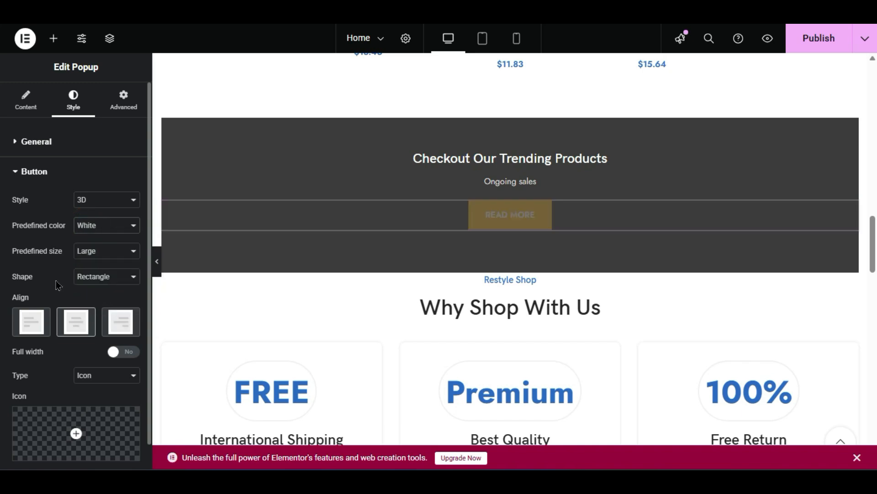
- Set the popup button's shape to Round and preview the section without the editing panel
{"action": "left_click", "coordinate": [79, 280]}
{"action": "left_click", "coordinate": [87, 307]}
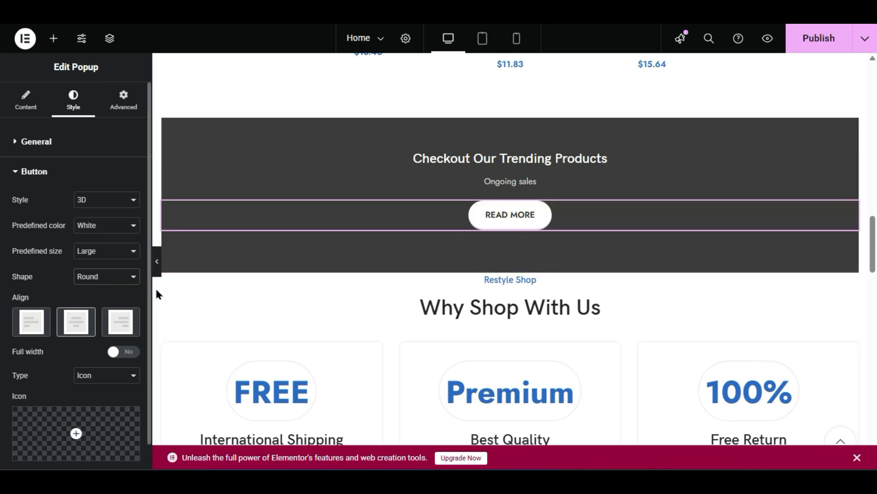
{"action": "left_click", "coordinate": [156, 261]}
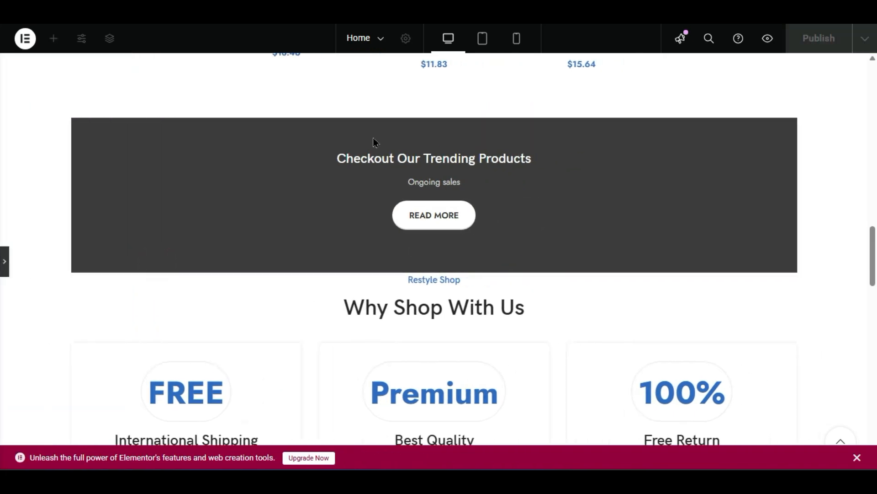
{"action": "left_click", "coordinate": [5, 261]}
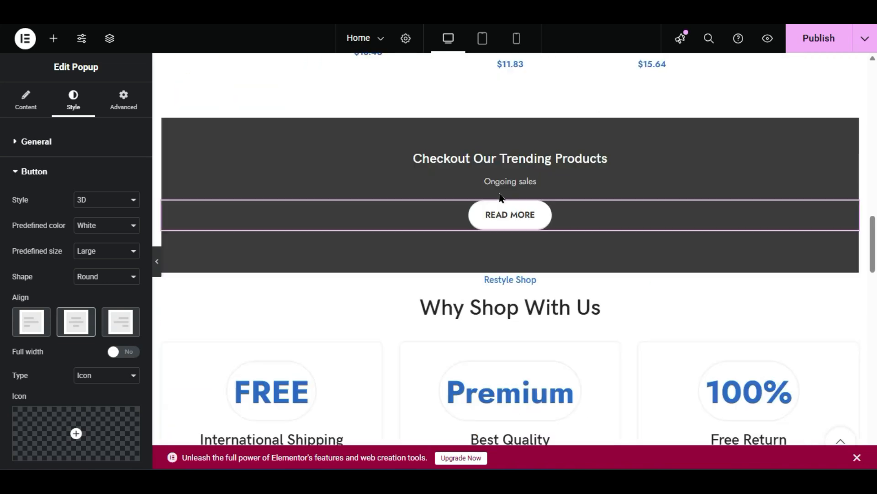
- Try top margins of 44 px and 55 px on the Why Shop With Us container
{"action": "scroll", "coordinate": [500, 198], "scroll_direction": "down", "scroll_amount": 2}
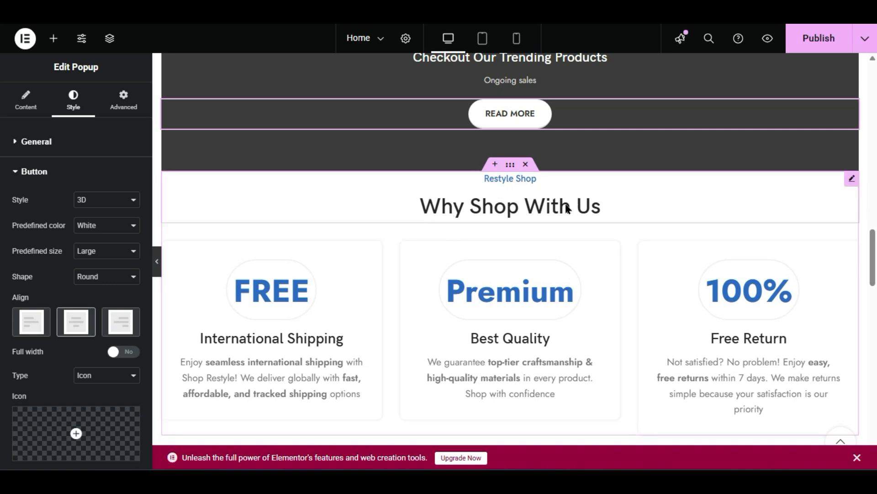
{"action": "left_click", "coordinate": [512, 170]}
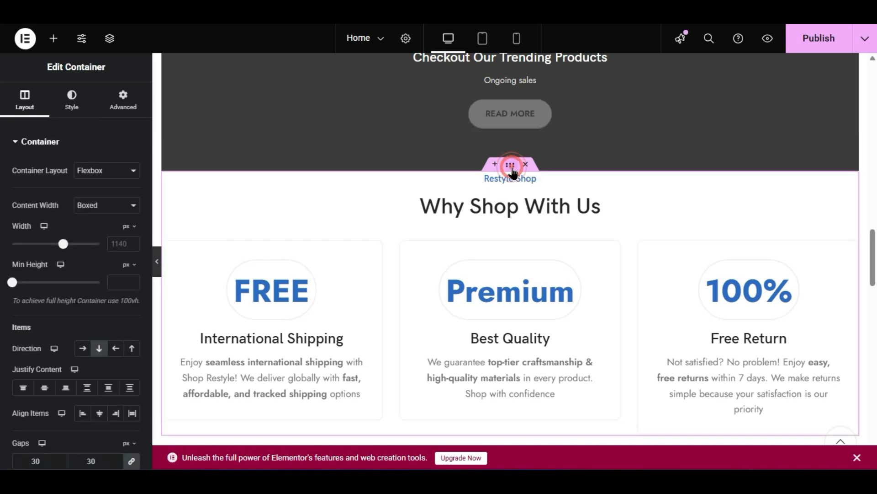
{"action": "left_click", "coordinate": [124, 103]}
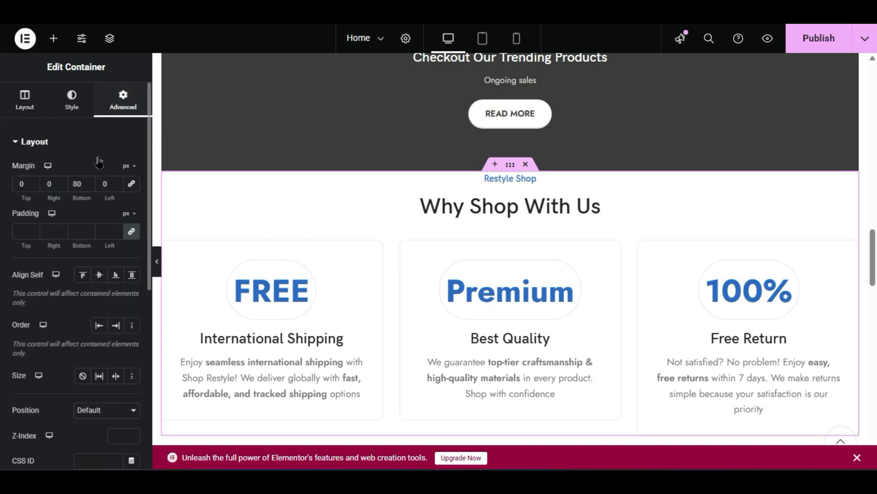
{"action": "double_click", "coordinate": [28, 185]}
{"action": "type", "text": "44"}
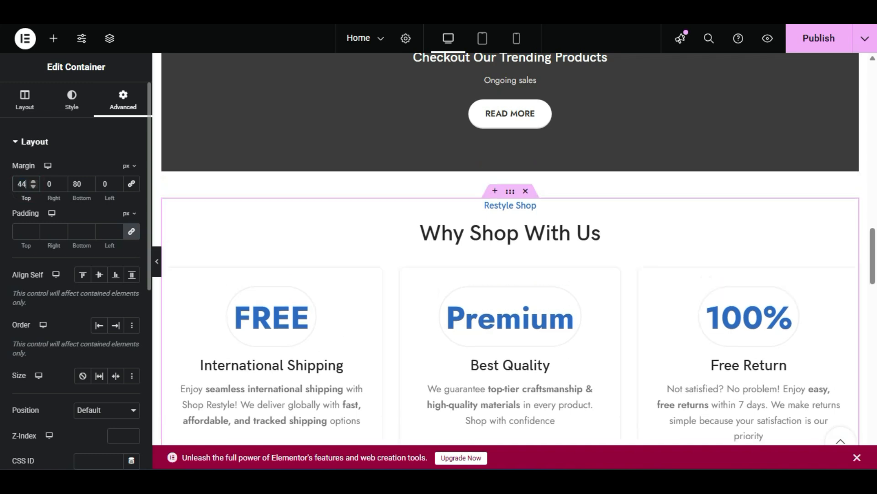
{"action": "left_click", "coordinate": [29, 183]}
{"action": "left_click_drag", "start_coordinate": [26, 183], "coordinate": [9, 188]}
{"action": "type", "text": "5"}
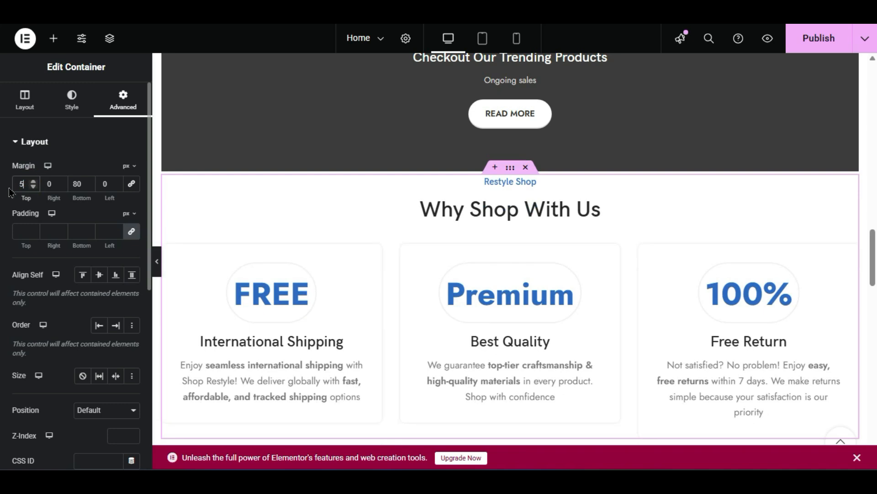
{"action": "type", "text": "5"}
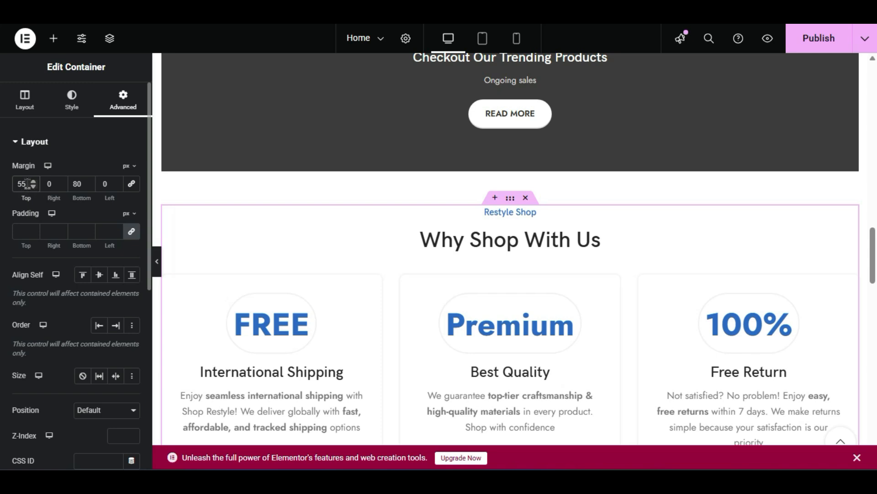
- Set the Why Shop With Us container's top margin to 80 px to match its bottom margin
{"action": "double_click", "coordinate": [78, 183]}
{"action": "scroll", "coordinate": [354, 196], "scroll_direction": "down", "scroll_amount": 4}
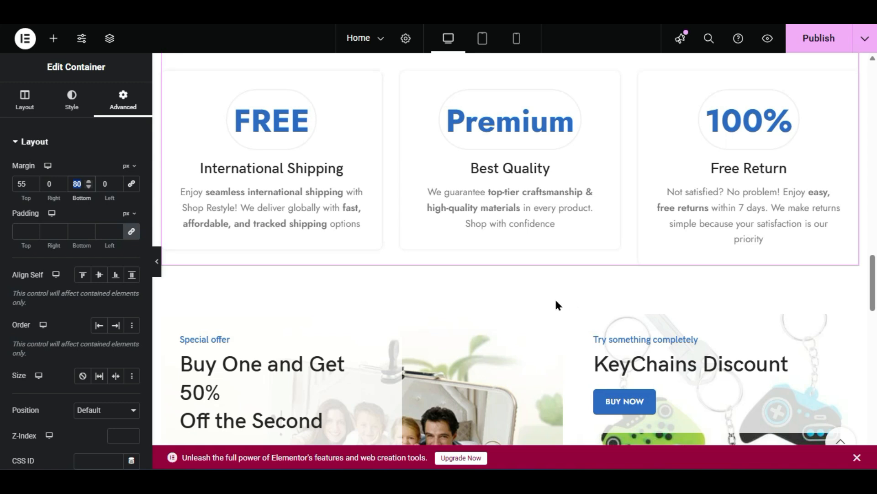
{"action": "scroll", "coordinate": [555, 298], "scroll_direction": "up", "scroll_amount": 6}
{"action": "scroll", "coordinate": [555, 298], "scroll_direction": "down", "scroll_amount": 2}
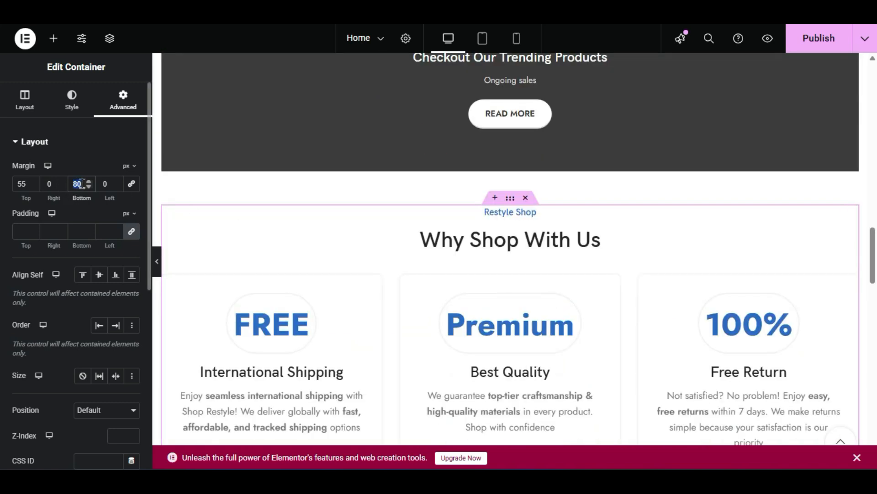
{"action": "double_click", "coordinate": [23, 183]}
{"action": "type", "text": "80"}
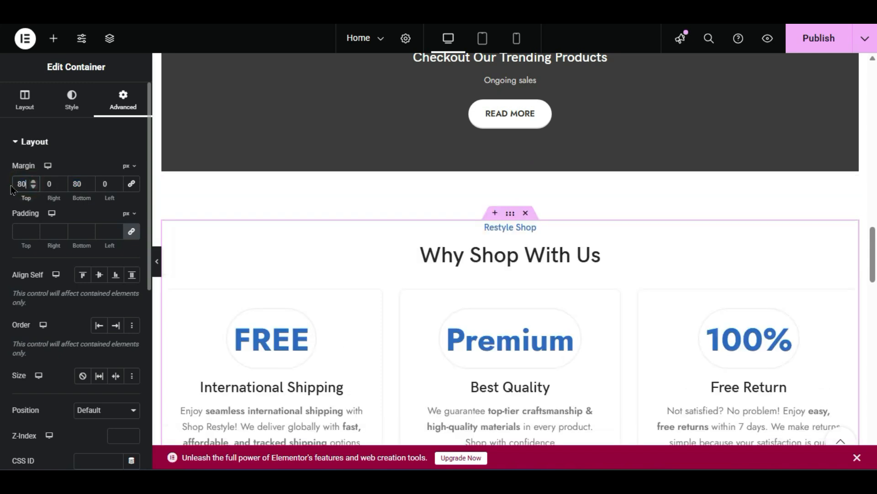
- Check the spacing of the trending products and Why Shop With Us sections without the editing panel
{"action": "left_click", "coordinate": [155, 260]}
{"action": "scroll", "coordinate": [265, 222], "scroll_direction": "down", "scroll_amount": 6}
{"action": "scroll", "coordinate": [265, 221], "scroll_direction": "up", "scroll_amount": 2}
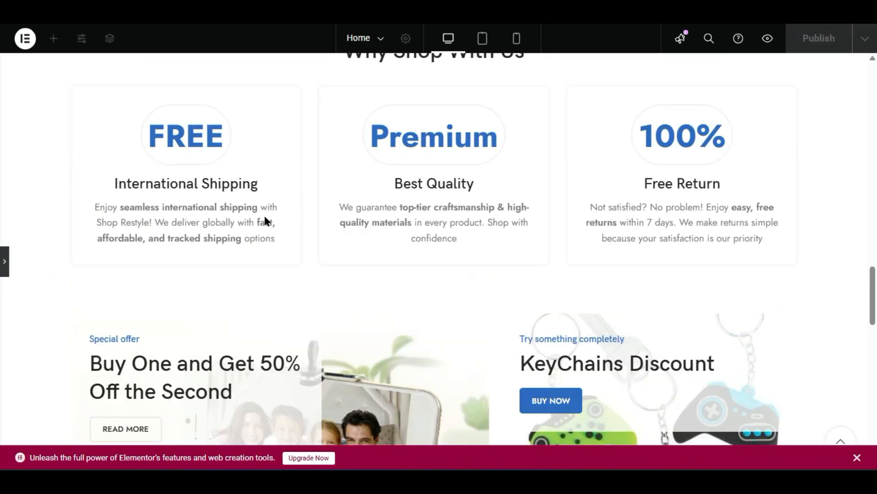
{"action": "scroll", "coordinate": [265, 221], "scroll_direction": "down", "scroll_amount": 8}
{"action": "scroll", "coordinate": [265, 221], "scroll_direction": "up", "scroll_amount": 4}
{"action": "scroll", "coordinate": [265, 221], "scroll_direction": "down", "scroll_amount": 4}
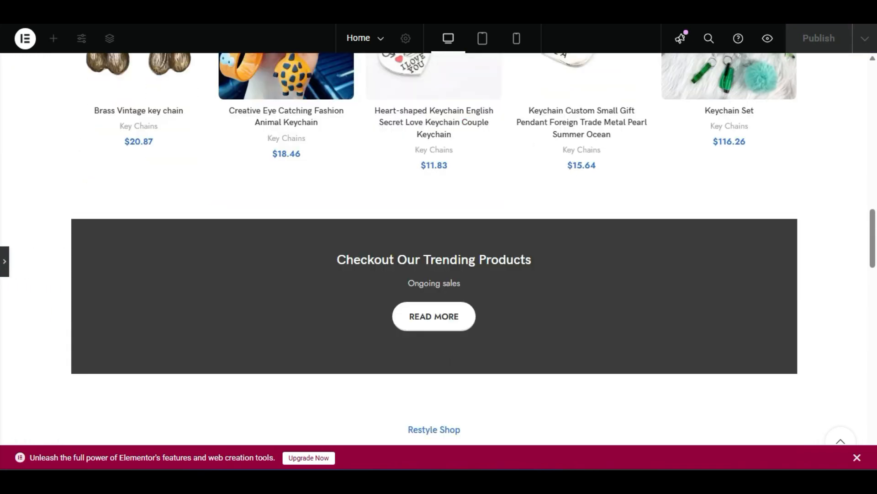
{"action": "key", "text": "ctrl+p"}
- Set the Read More popup's content to the Trending Items block and publish the home page
{"action": "scroll", "coordinate": [474, 197], "scroll_direction": "down", "scroll_amount": 2}
{"action": "left_click", "coordinate": [512, 207]}
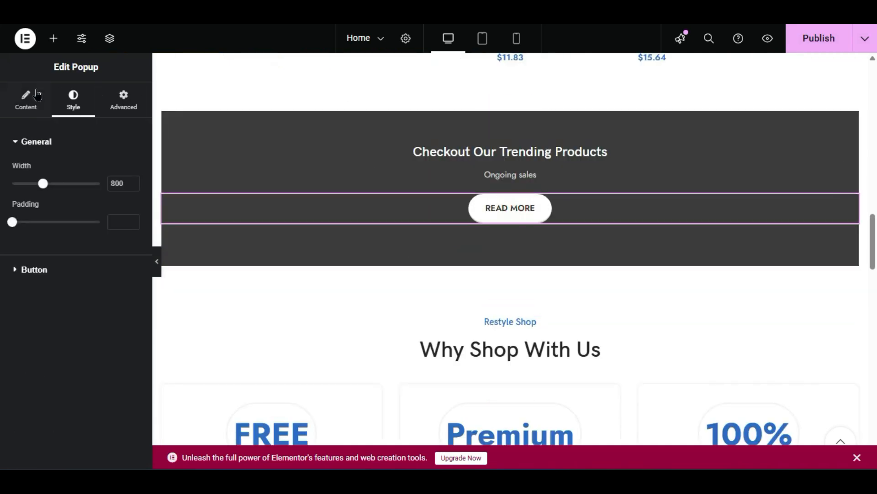
{"action": "left_click", "coordinate": [25, 101]}
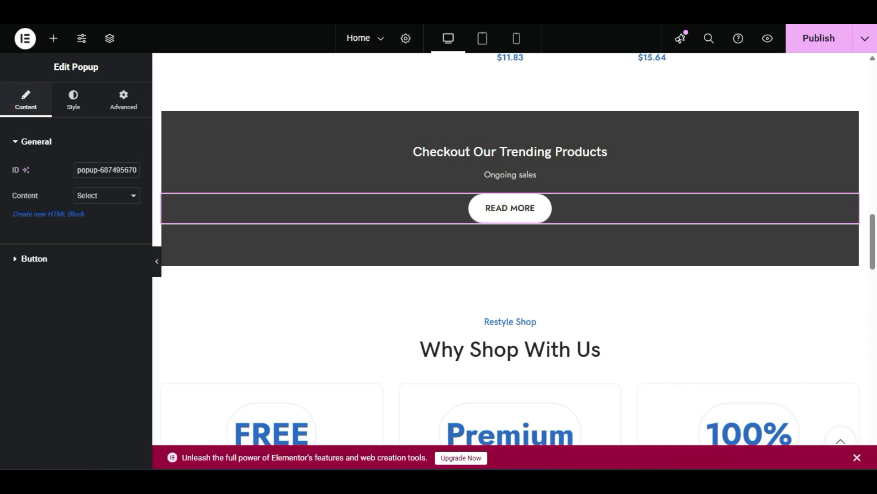
{"action": "left_click", "coordinate": [92, 197]}
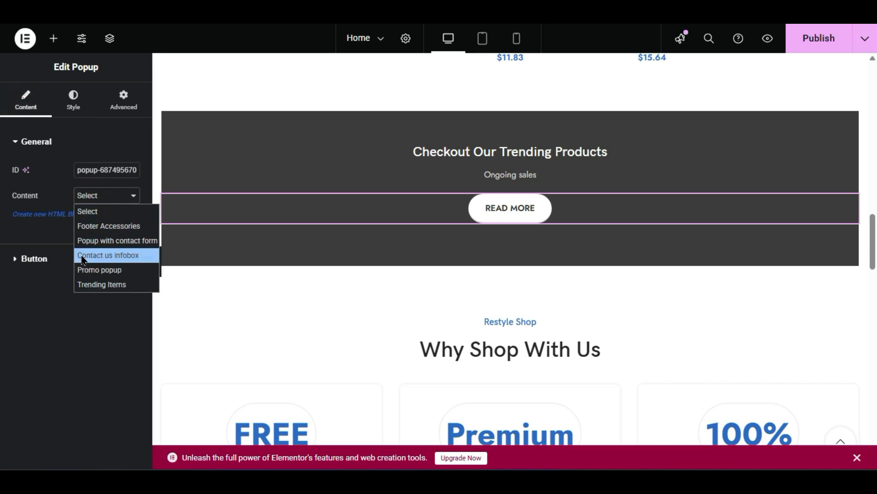
{"action": "left_click", "coordinate": [94, 285]}
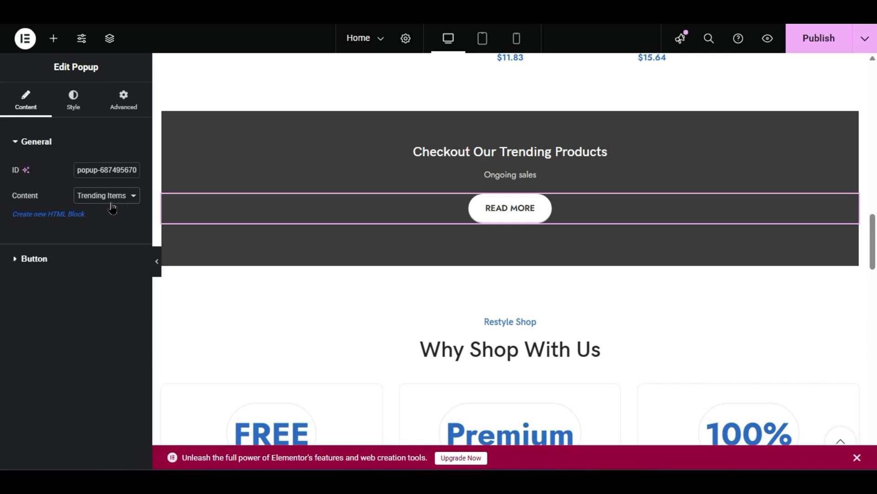
{"action": "left_click", "coordinate": [833, 37]}
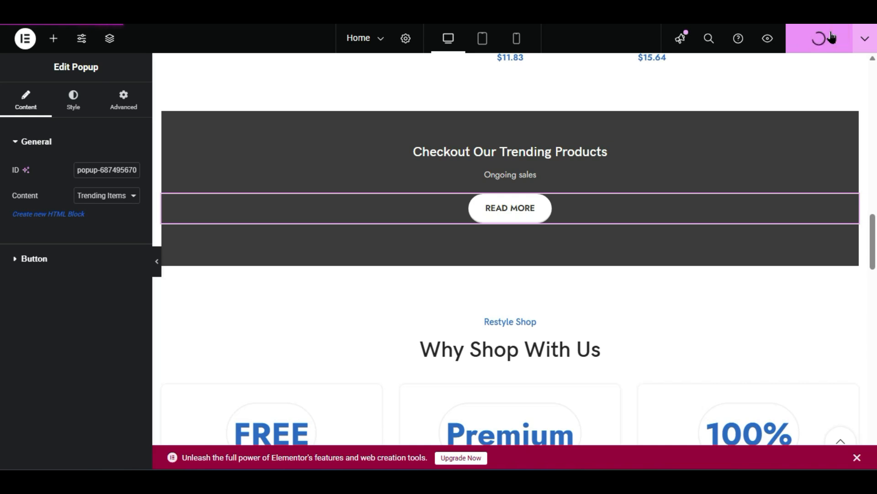
- Preview the published home page and inspect the trending products section and the spacing around it
{"action": "left_click", "coordinate": [766, 38]}
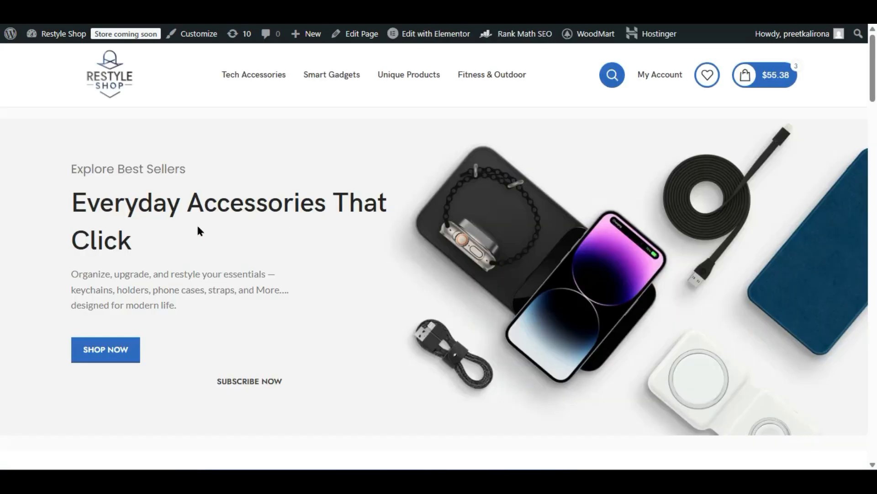
{"action": "scroll", "coordinate": [197, 226], "scroll_direction": "down", "scroll_amount": 15}
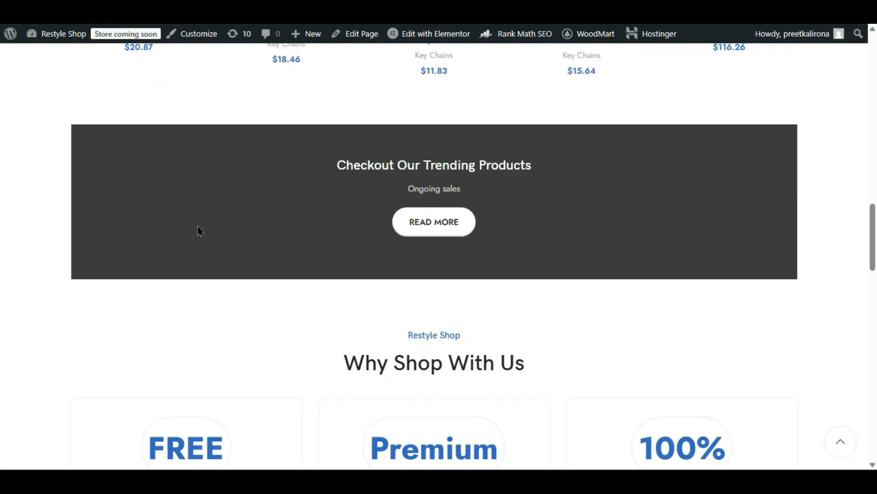
{"action": "scroll", "coordinate": [216, 253], "scroll_direction": "up", "scroll_amount": 7}
{"action": "scroll", "coordinate": [142, 230], "scroll_direction": "down", "scroll_amount": 5}
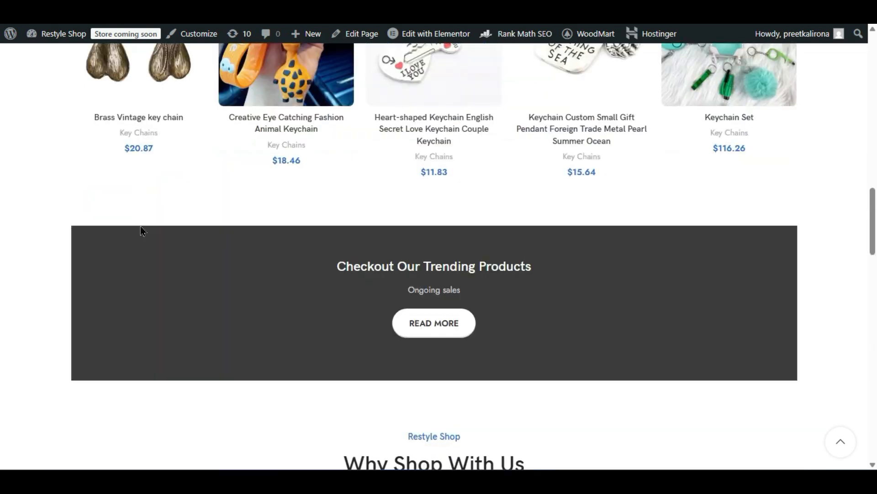
{"action": "scroll", "coordinate": [142, 230], "scroll_direction": "down", "scroll_amount": 2}
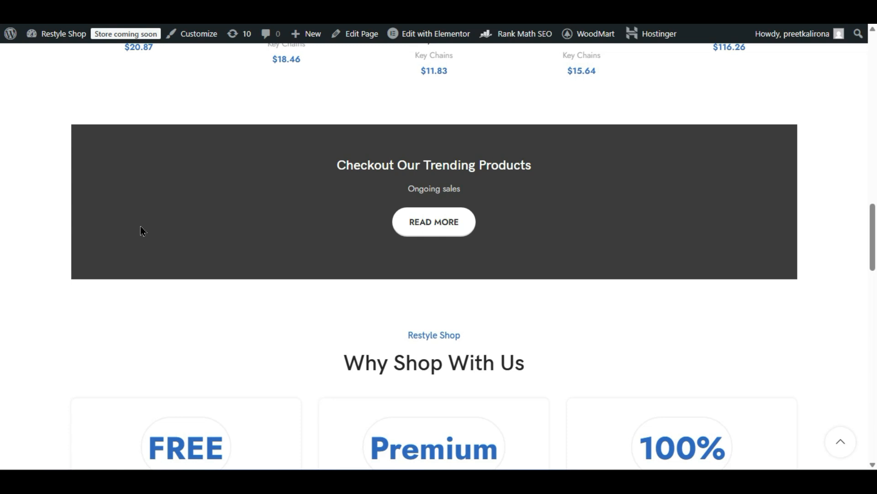
{"action": "scroll", "coordinate": [143, 233], "scroll_direction": "up", "scroll_amount": 8}
{"action": "scroll", "coordinate": [690, 219], "scroll_direction": "down", "scroll_amount": 8}
- Return to the home page editor and try "Check Now" as the popup's button text
{"action": "left_click", "coordinate": [133, 9]}
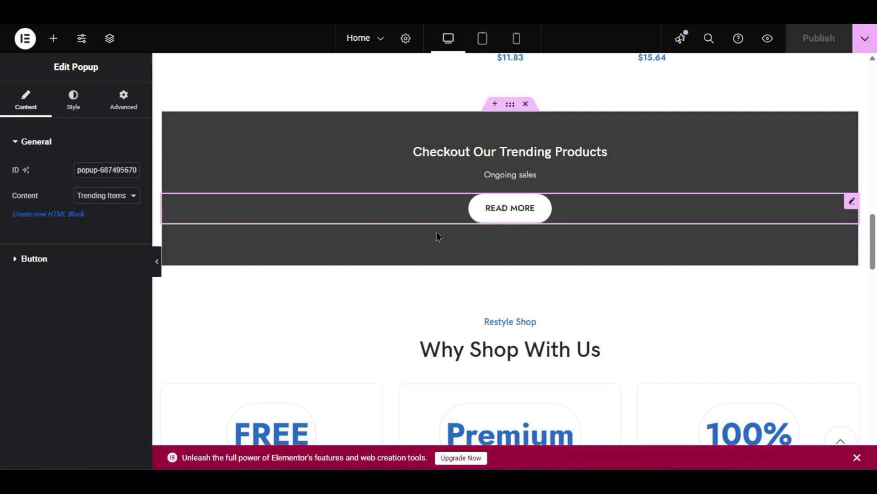
{"action": "left_click", "coordinate": [72, 254]}
{"action": "left_click_drag", "start_coordinate": [118, 199], "coordinate": [75, 202]}
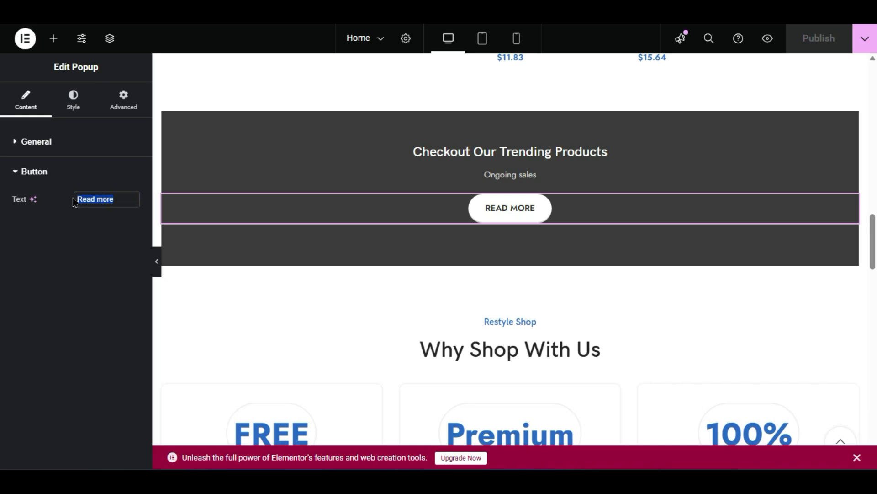
{"action": "type", "text": "Checko"}
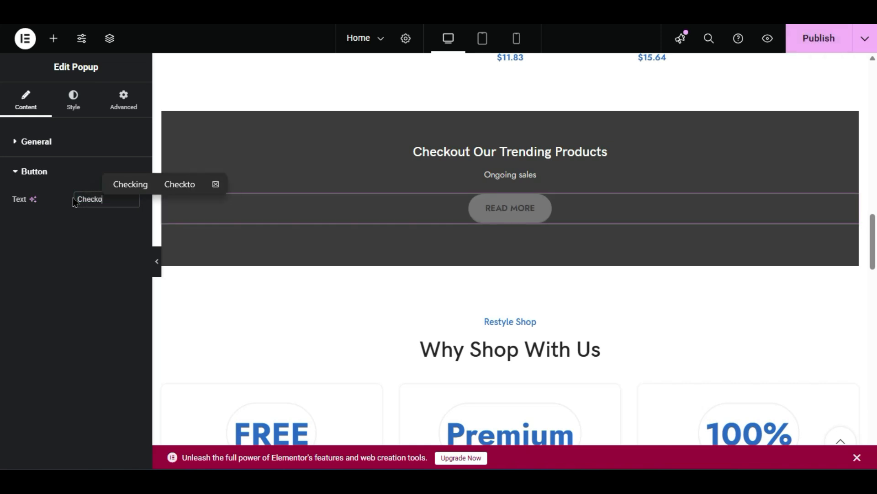
{"action": "key", "text": "BackSpace"}
{"action": "type", "text": " Now"}
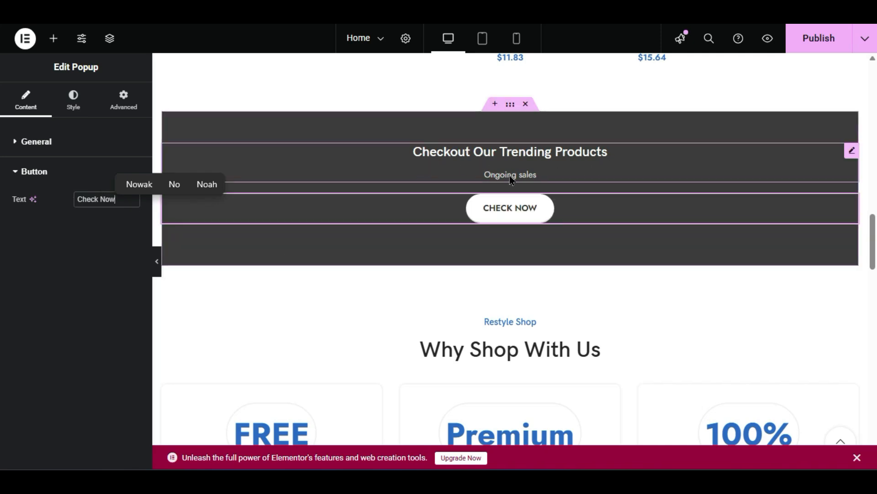
- Set the popup's button text to "Click Here" and publish the home page
{"action": "triple_click", "coordinate": [103, 199]}
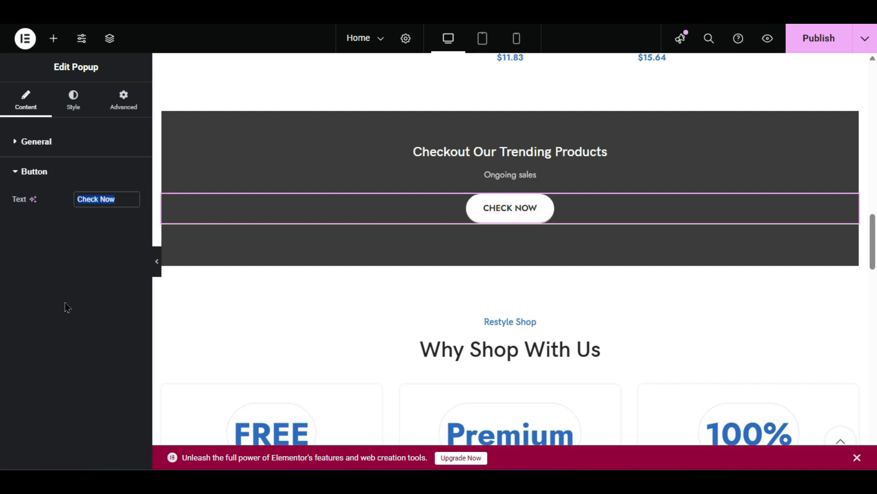
{"action": "type", "text": "C"}
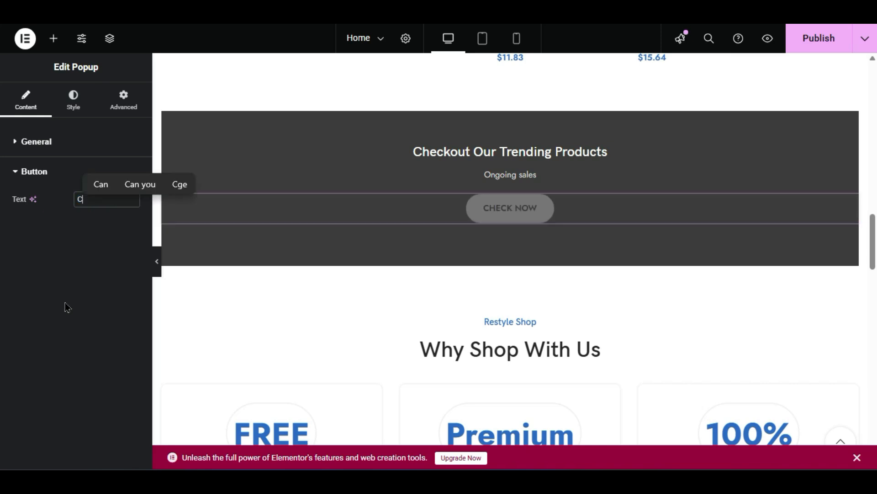
{"action": "type", "text": "lick Hare"}
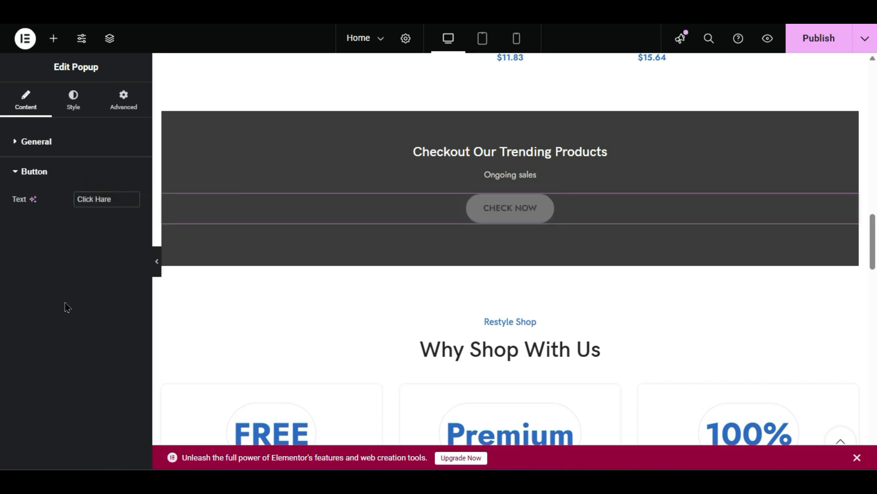
{"action": "left_click", "coordinate": [65, 304]}
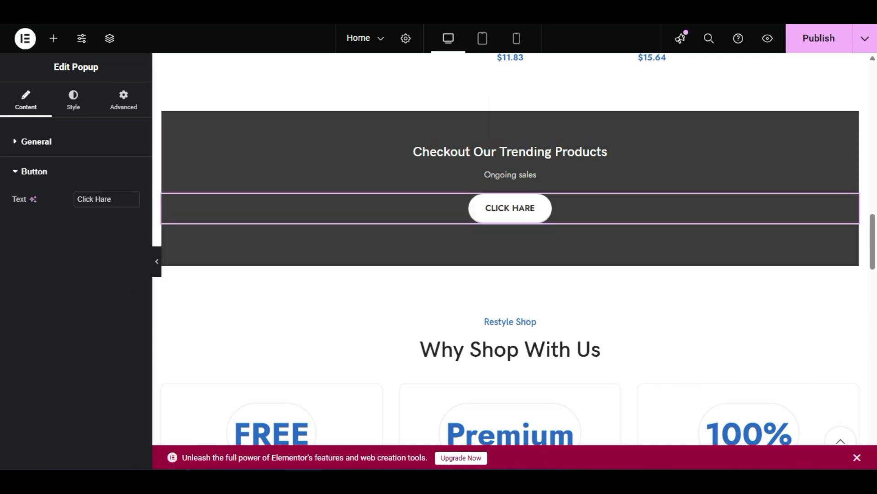
{"action": "left_click", "coordinate": [809, 42]}
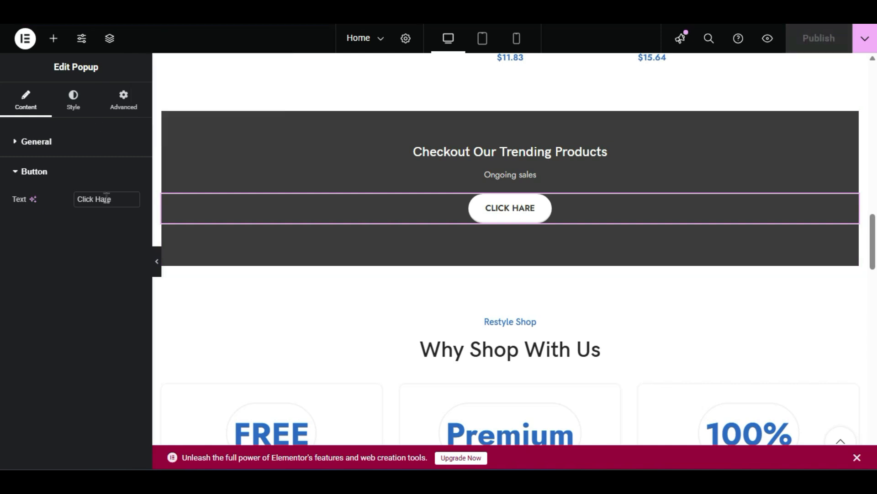
{"action": "key", "text": "BackSpace"}
{"action": "type", "text": "e"}
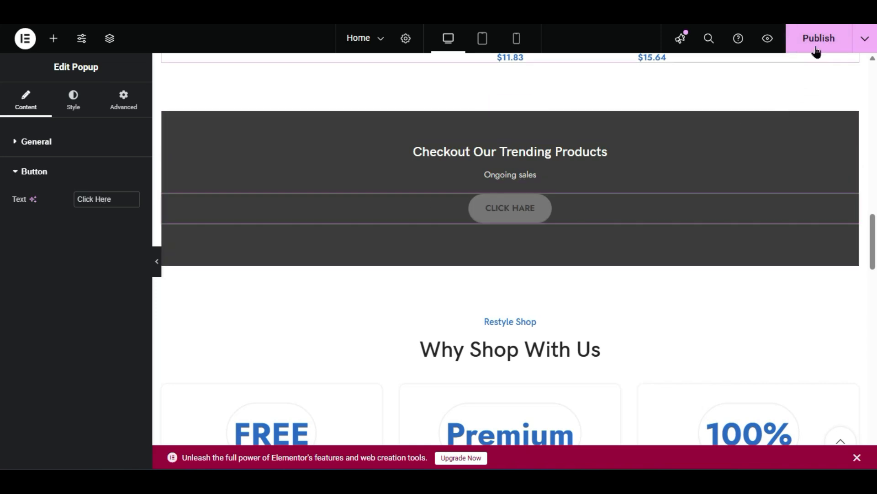
{"action": "left_click", "coordinate": [821, 38]}
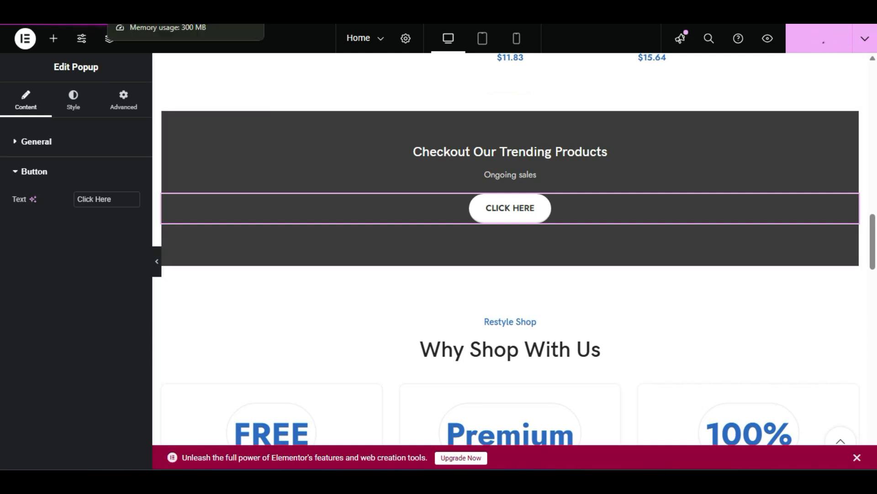
- Reload the live home page, test the trending products popup through its Click Here button, and close it
{"action": "left_click", "coordinate": [183, 13]}
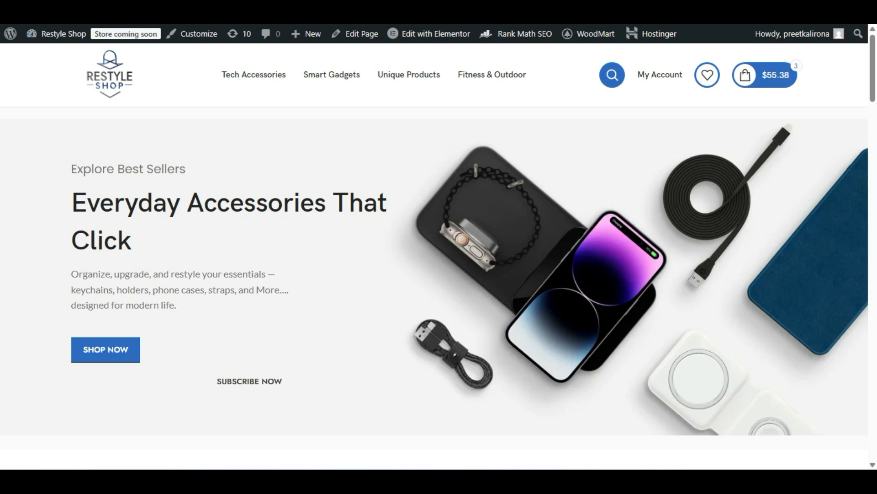
{"action": "key", "text": "F5"}
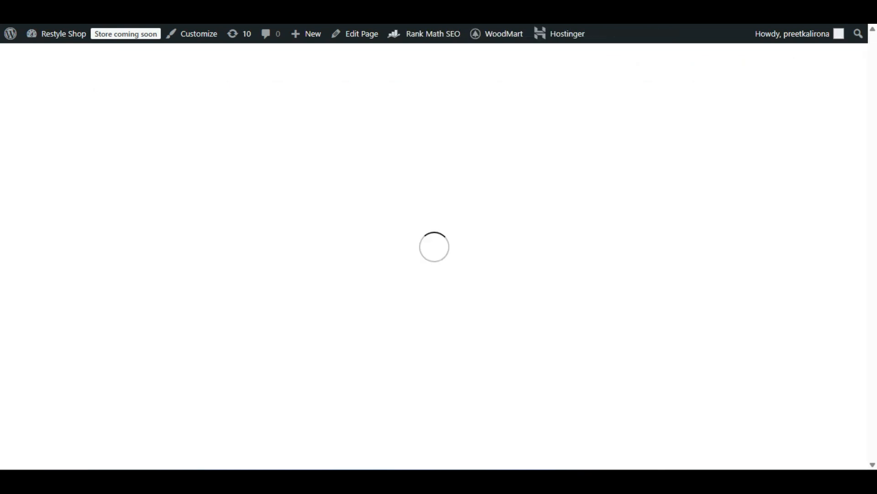
{"action": "scroll", "coordinate": [434, 256], "scroll_direction": "down", "scroll_amount": 10}
{"action": "scroll", "coordinate": [240, 116], "scroll_direction": "down", "scroll_amount": 9}
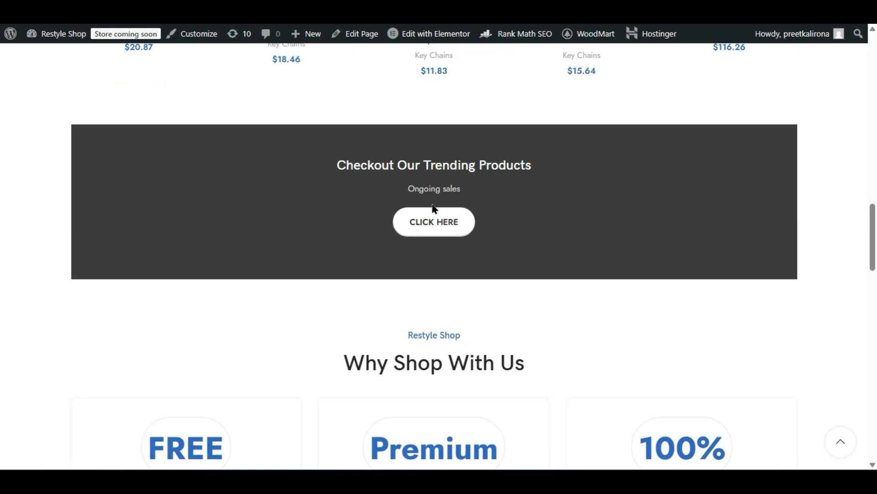
{"action": "left_click", "coordinate": [446, 221]}
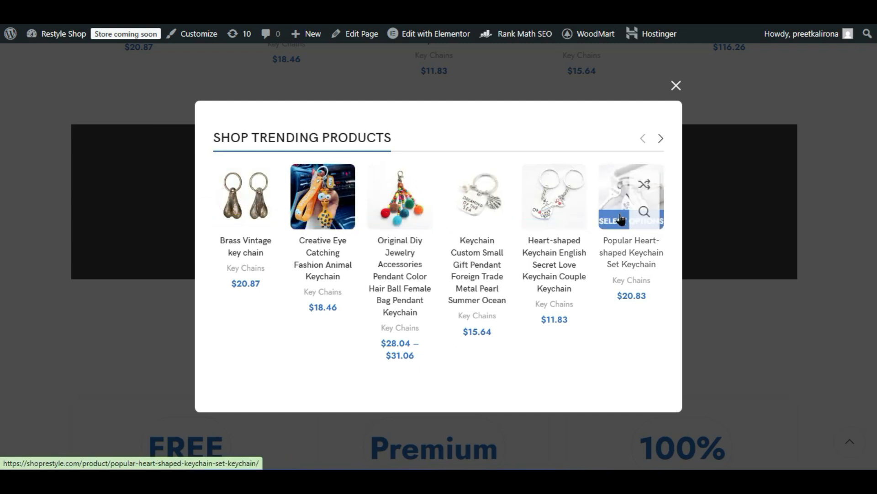
{"action": "left_click", "coordinate": [677, 86]}
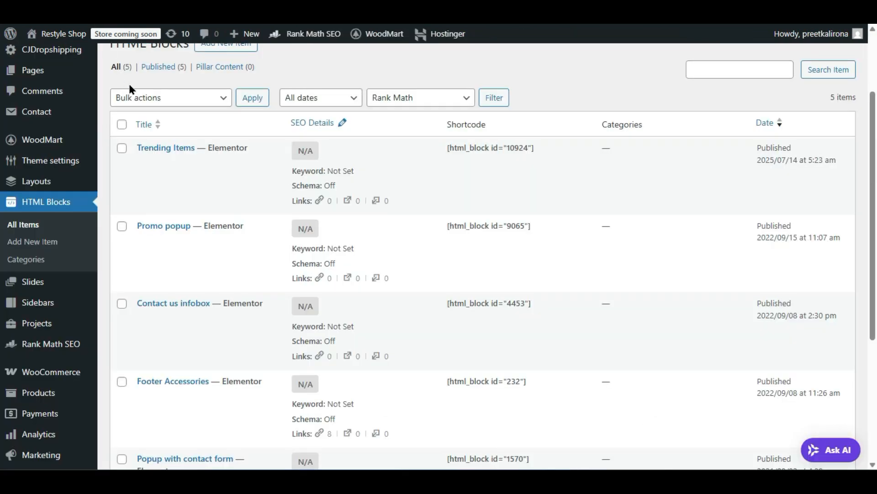
- Open the Trending Items HTML block for editing with Elementor in a new tab
{"action": "mouse_move", "coordinate": [191, 149]}
{"action": "right_click", "coordinate": [176, 178]}
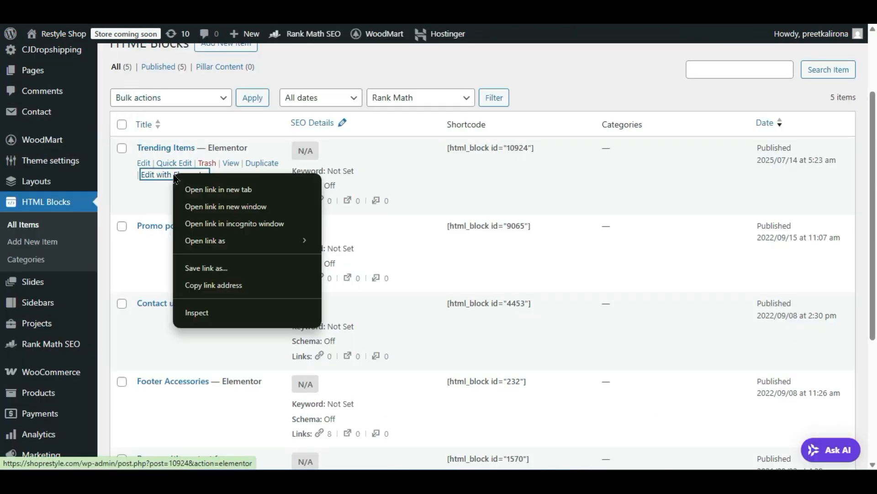
{"action": "left_click", "coordinate": [185, 188]}
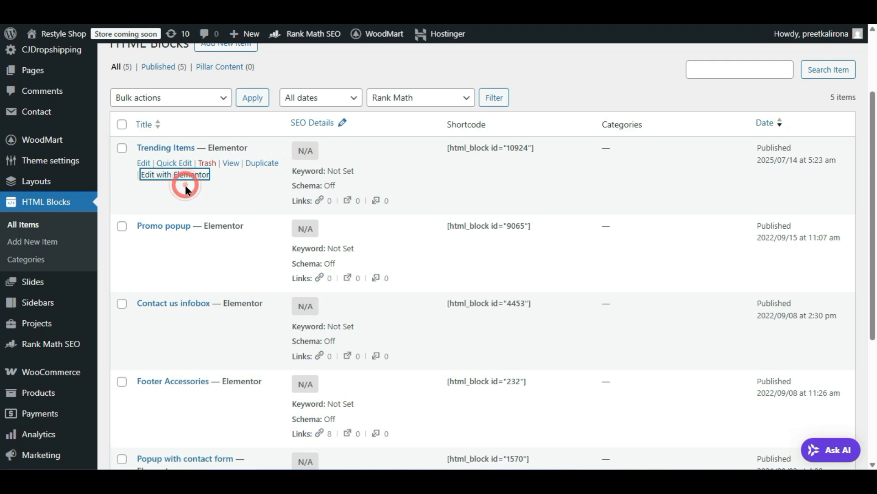
{"action": "left_click", "coordinate": [187, 175]}
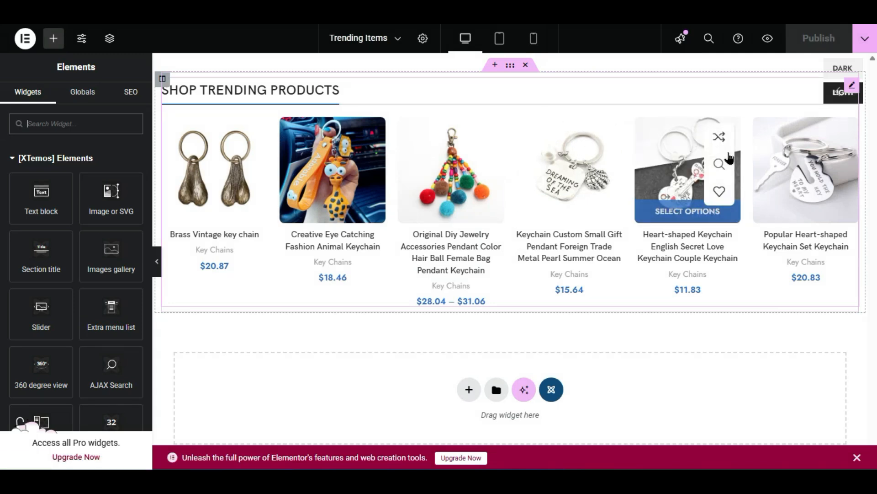
- Examine the query settings of Item #1 in the AJAX Products tabs widget, including its ordering and sorting options
{"action": "left_click", "coordinate": [732, 138]}
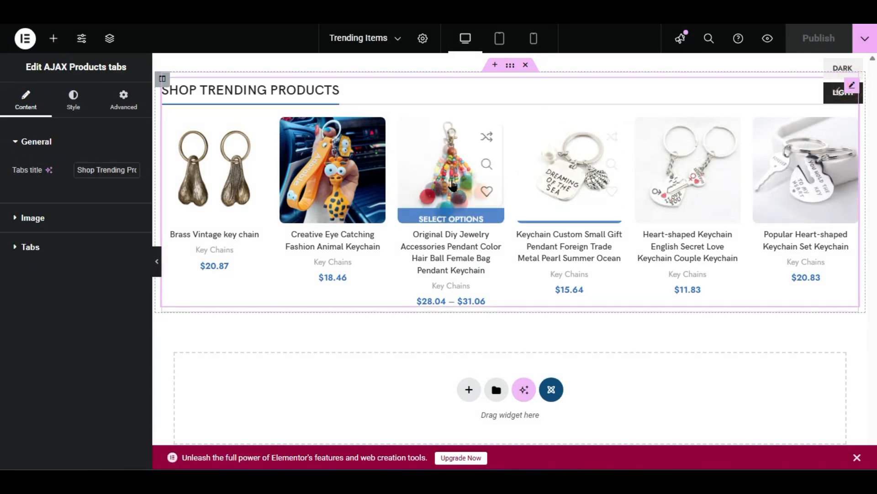
{"action": "left_click", "coordinate": [47, 250]}
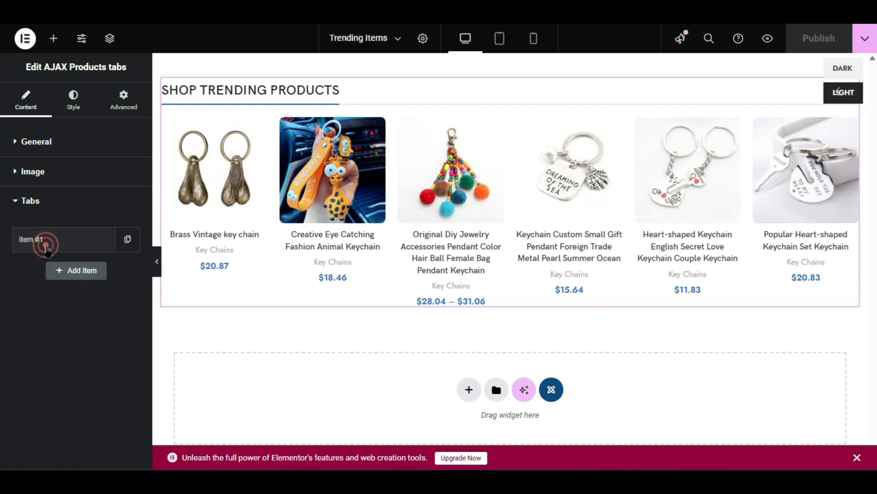
{"action": "left_click", "coordinate": [31, 249]}
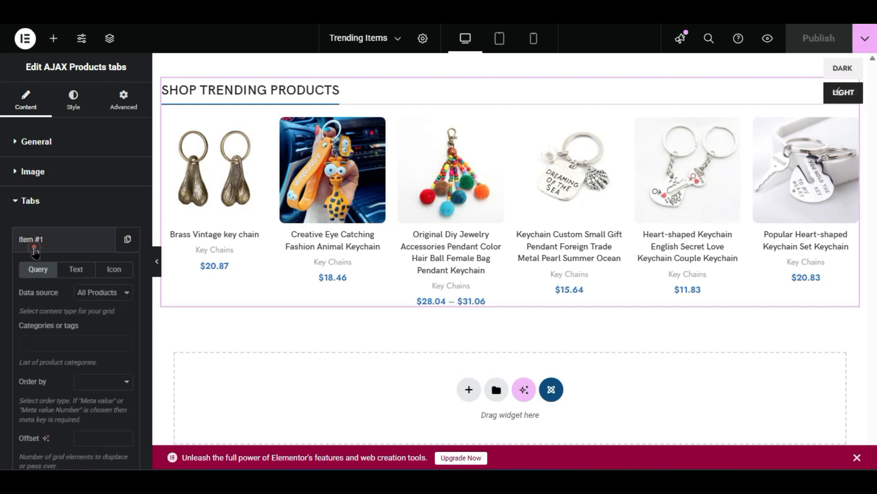
{"action": "scroll", "coordinate": [86, 332], "scroll_direction": "down", "scroll_amount": 2}
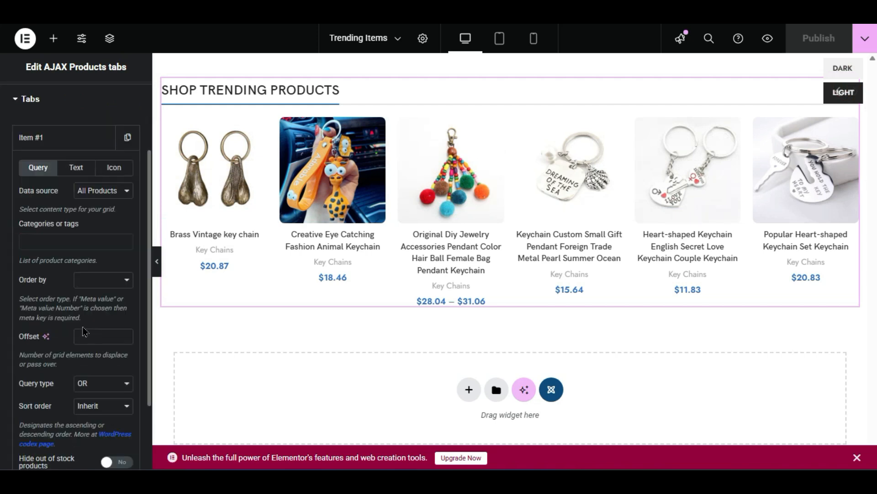
{"action": "scroll", "coordinate": [84, 331], "scroll_direction": "down", "scroll_amount": 2}
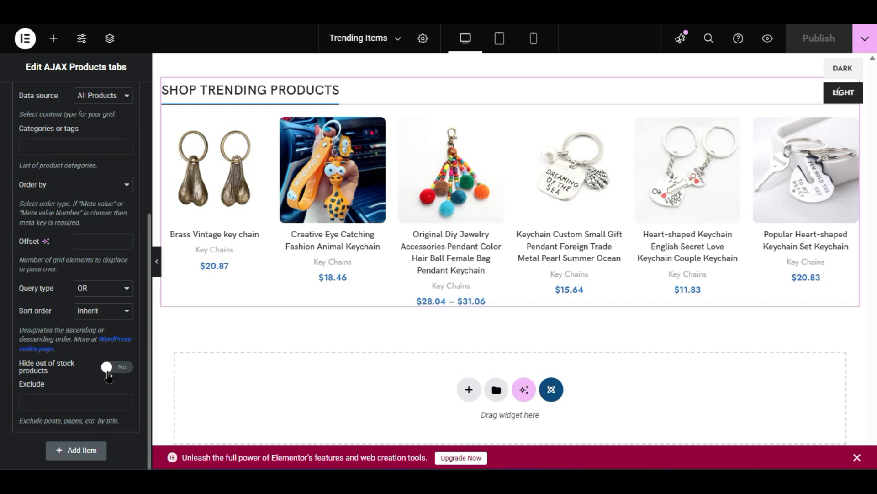
{"action": "scroll", "coordinate": [74, 250], "scroll_direction": "up", "scroll_amount": 2}
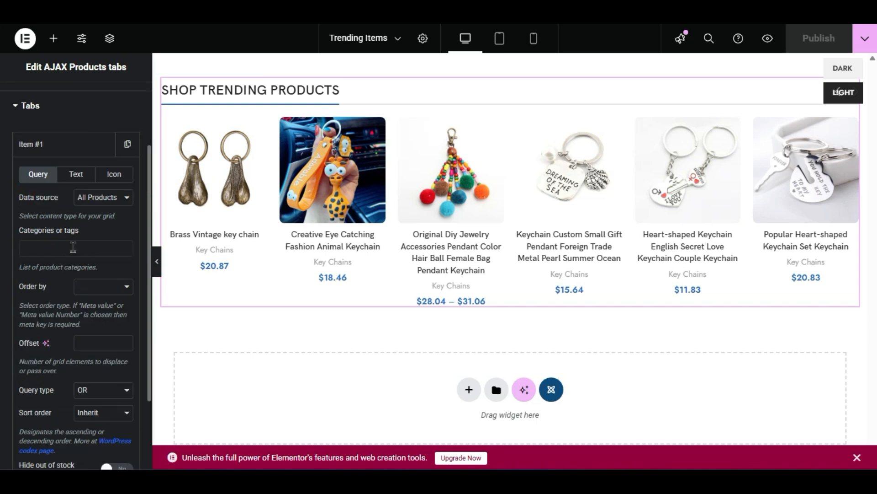
{"action": "left_click", "coordinate": [93, 292]}
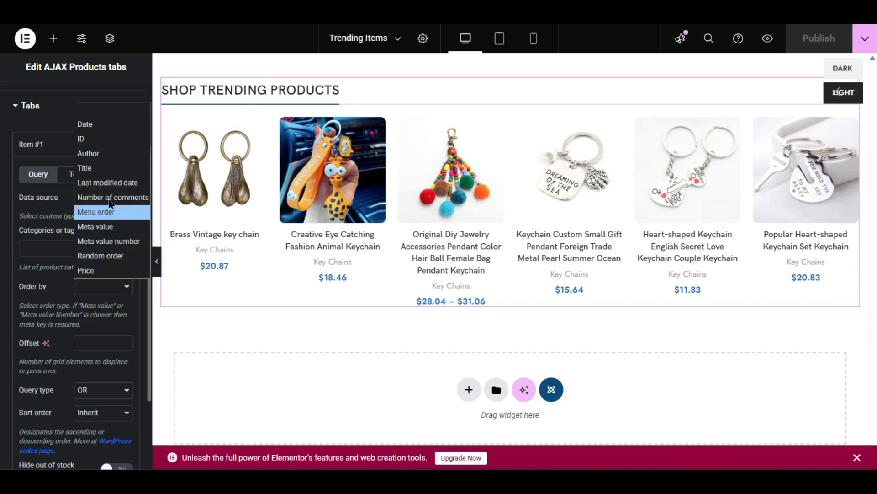
{"action": "left_click", "coordinate": [94, 326]}
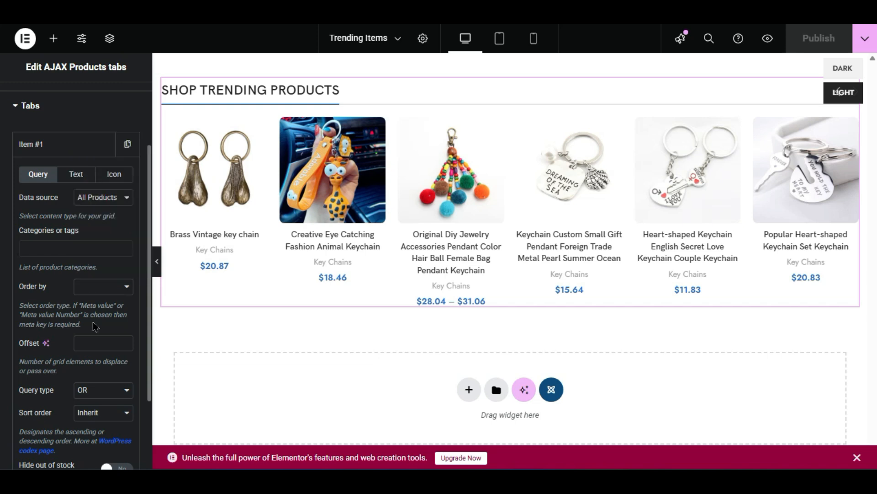
{"action": "scroll", "coordinate": [93, 324], "scroll_direction": "down", "scroll_amount": 3}
{"action": "left_click", "coordinate": [88, 292]}
{"action": "left_click", "coordinate": [88, 304]}
{"action": "left_click", "coordinate": [94, 311]}
{"action": "left_click", "coordinate": [96, 317]}
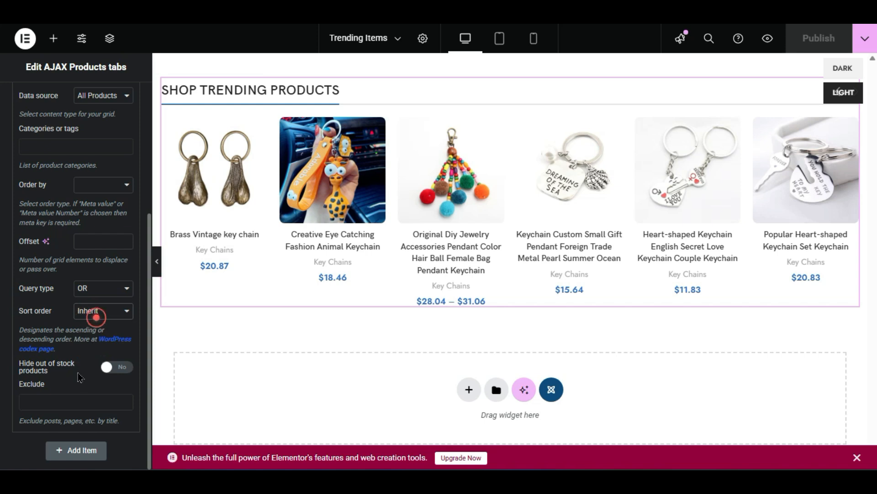
{"action": "scroll", "coordinate": [70, 96], "scroll_direction": "up", "scroll_amount": 5}
- Set the AJAX Products tabs widget's products layout to Carousel, and publish the Trending Items block
{"action": "left_click", "coordinate": [71, 110]}
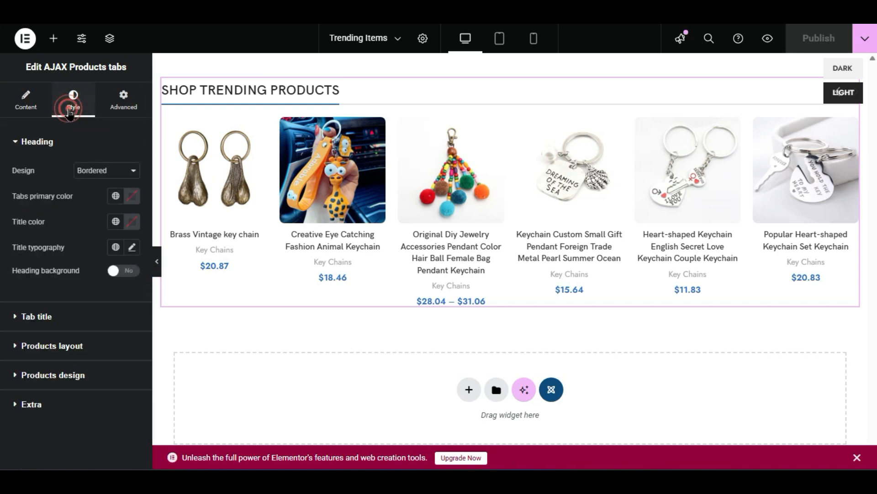
{"action": "left_click", "coordinate": [25, 347]}
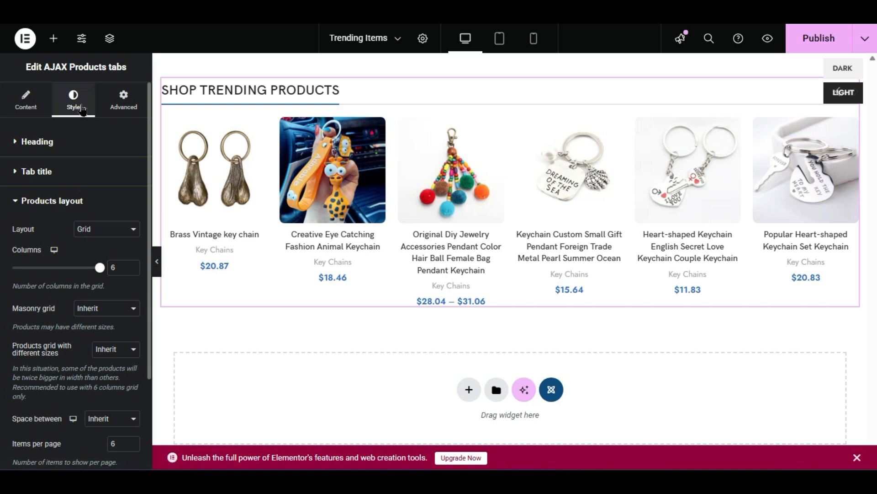
{"action": "left_click", "coordinate": [109, 231]}
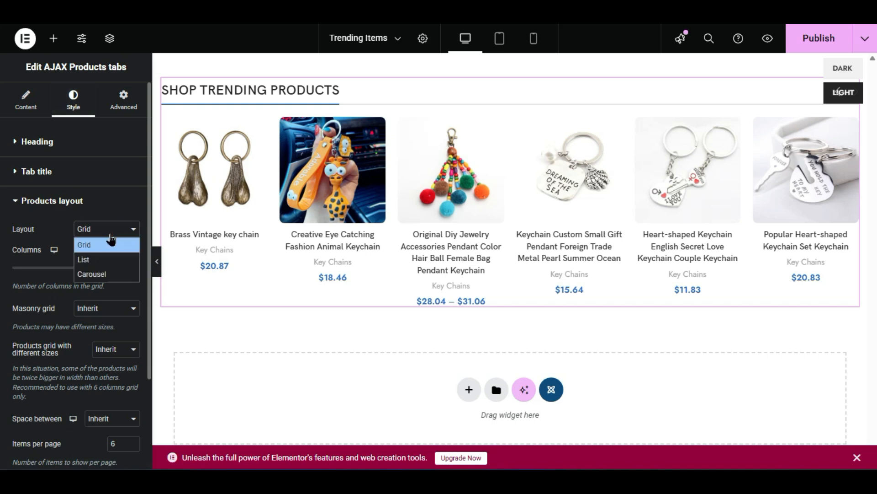
{"action": "left_click", "coordinate": [99, 275]}
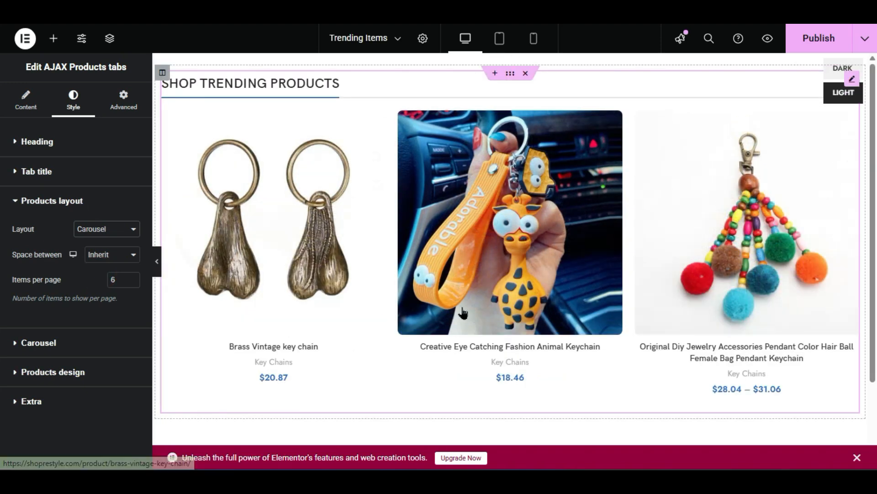
{"action": "scroll", "coordinate": [463, 313], "scroll_direction": "down", "scroll_amount": 2}
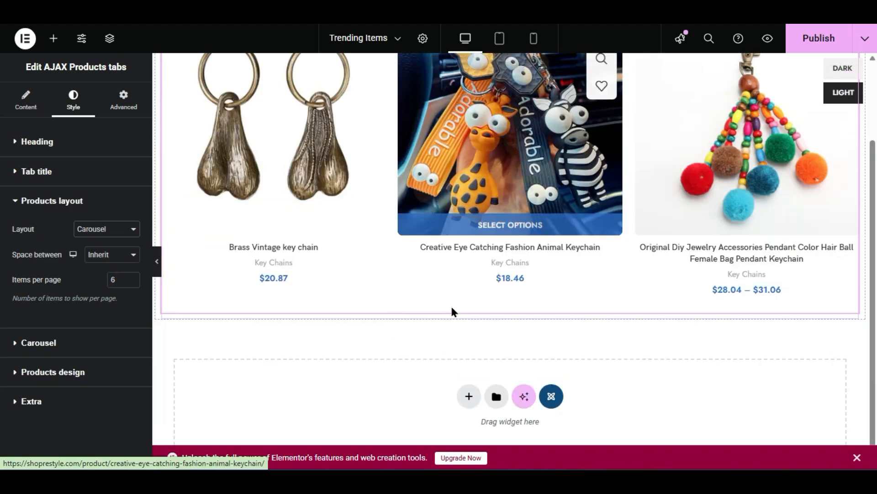
{"action": "left_click_drag", "start_coordinate": [721, 170], "coordinate": [622, 182]}
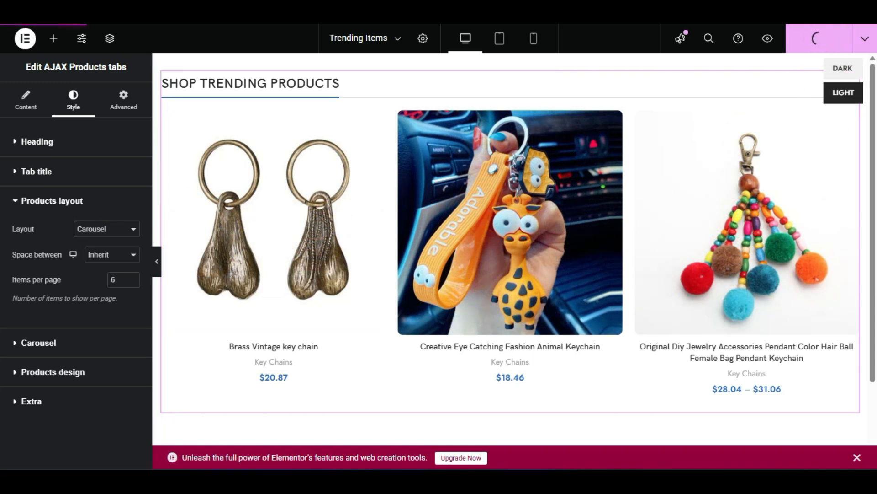
- Reload the live home page, try out the product carousel in the Click Here popup, and close the popup
{"action": "key", "text": "ctrl+Tab"}
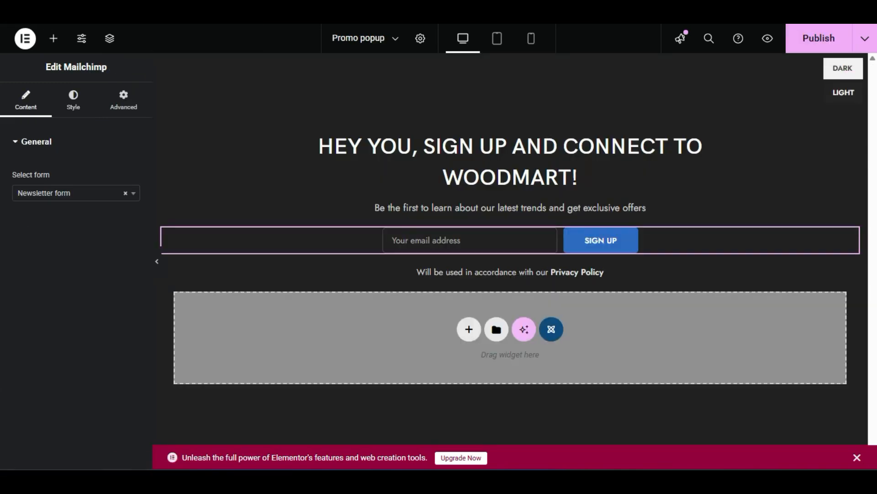
{"action": "key", "text": "ctrl+Tab"}
{"action": "key", "text": "ctrl+Tab"}
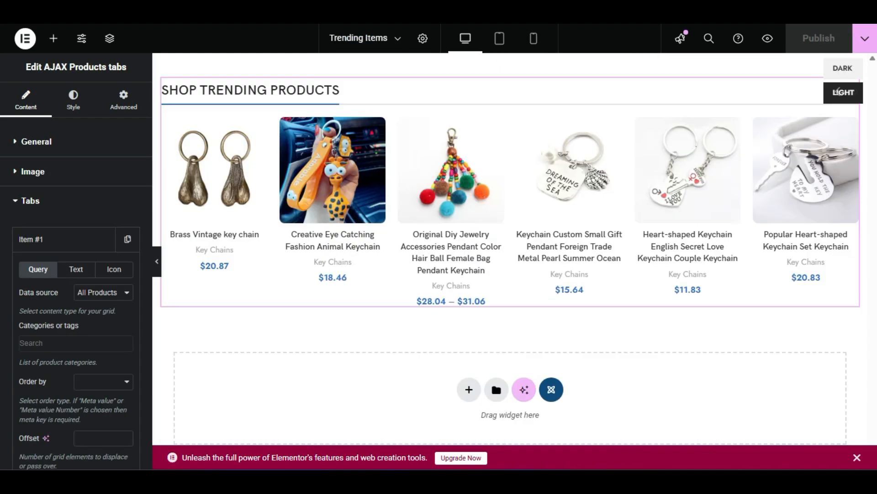
{"action": "key", "text": "ctrl+Tab"}
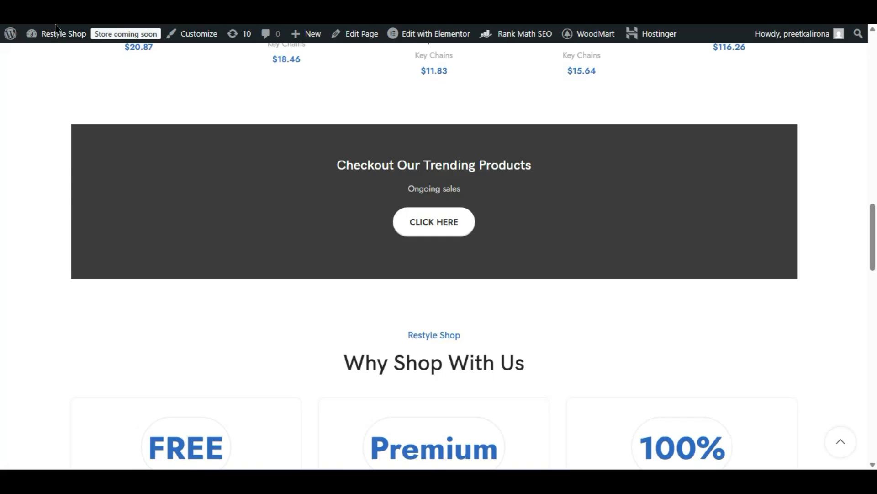
{"action": "key", "text": "F5"}
{"action": "left_click", "coordinate": [427, 224]}
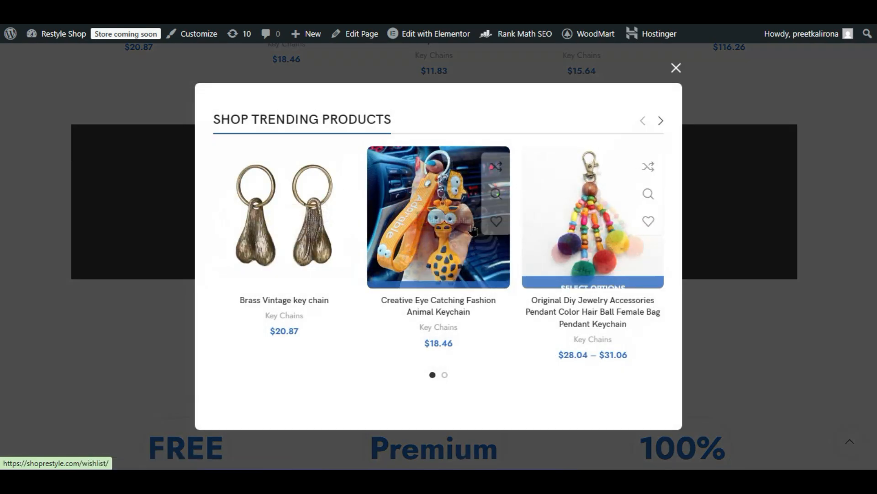
{"action": "left_click_drag", "start_coordinate": [611, 224], "coordinate": [562, 297]}
{"action": "left_click", "coordinate": [765, 286]}
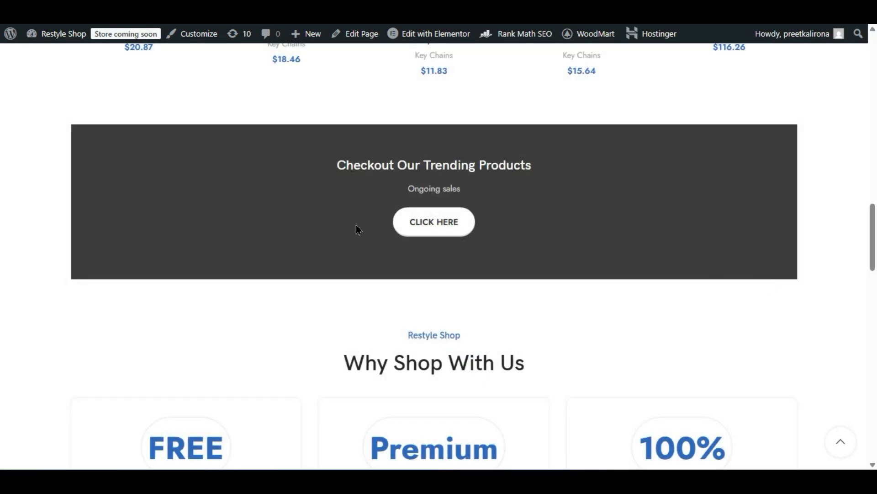
- Review the live home page from the hero banner down through the Why Shop With Us section and the promotional offer banners
{"action": "scroll", "coordinate": [384, 242], "scroll_direction": "up", "scroll_amount": 15}
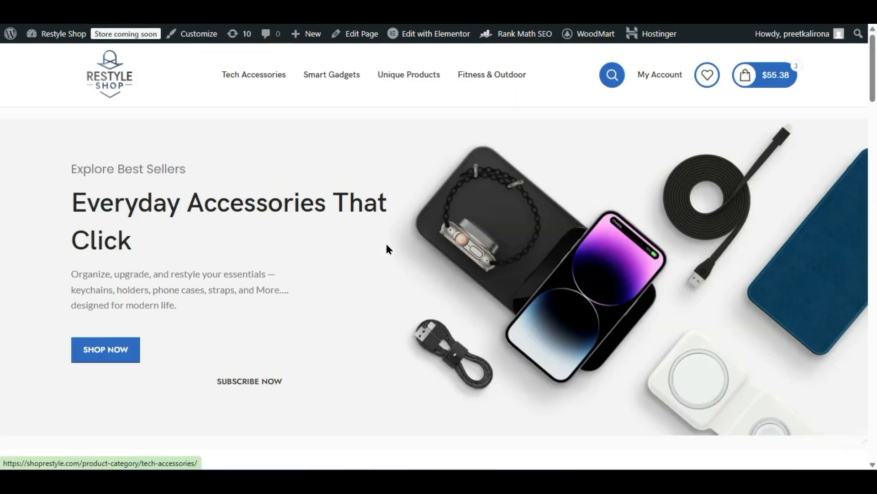
{"action": "scroll", "coordinate": [386, 249], "scroll_direction": "down", "scroll_amount": 8}
{"action": "scroll", "coordinate": [310, 329], "scroll_direction": "down", "scroll_amount": 6}
{"action": "scroll", "coordinate": [309, 330], "scroll_direction": "down", "scroll_amount": 12}
{"action": "scroll", "coordinate": [309, 331], "scroll_direction": "up", "scroll_amount": 2}
{"action": "scroll", "coordinate": [311, 331], "scroll_direction": "up", "scroll_amount": 4}
{"action": "scroll", "coordinate": [310, 331], "scroll_direction": "down", "scroll_amount": 6}
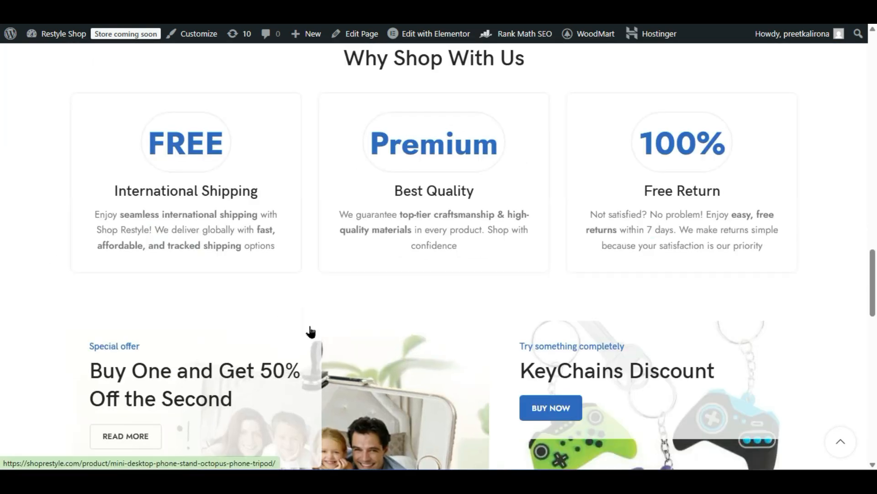
{"action": "scroll", "coordinate": [310, 331], "scroll_direction": "down", "scroll_amount": 4}
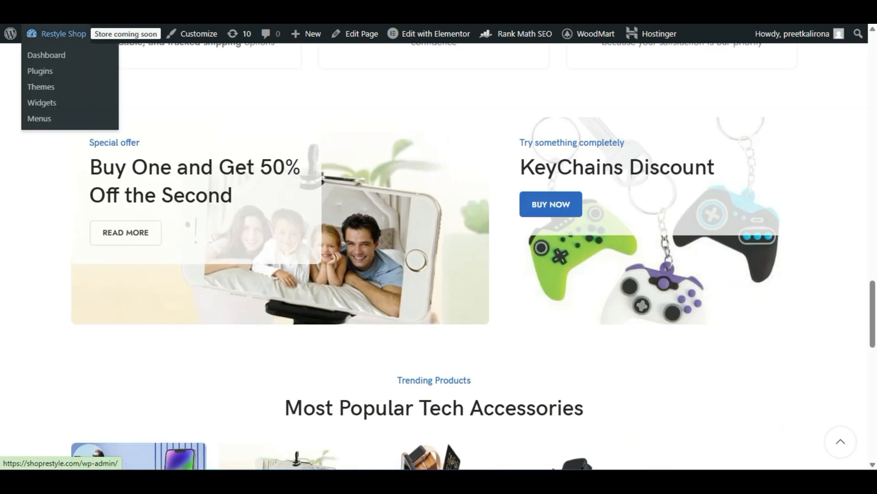